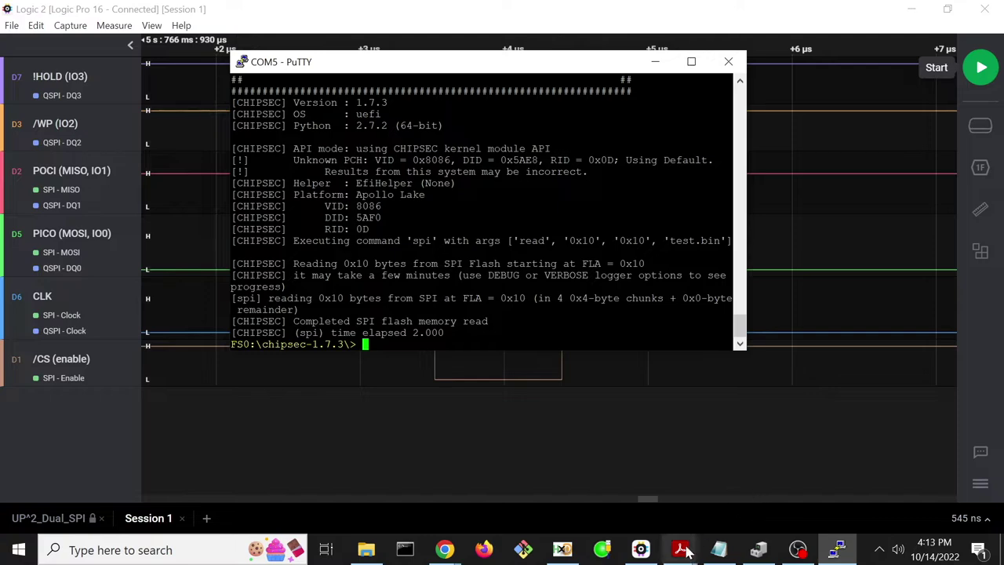
Step: Switch to the Intel Pentium and Celeron datasheet in Acrobat Reader and examine section 24.1's SPI_BAR0 note and register offsets
mouse_move(686, 552)
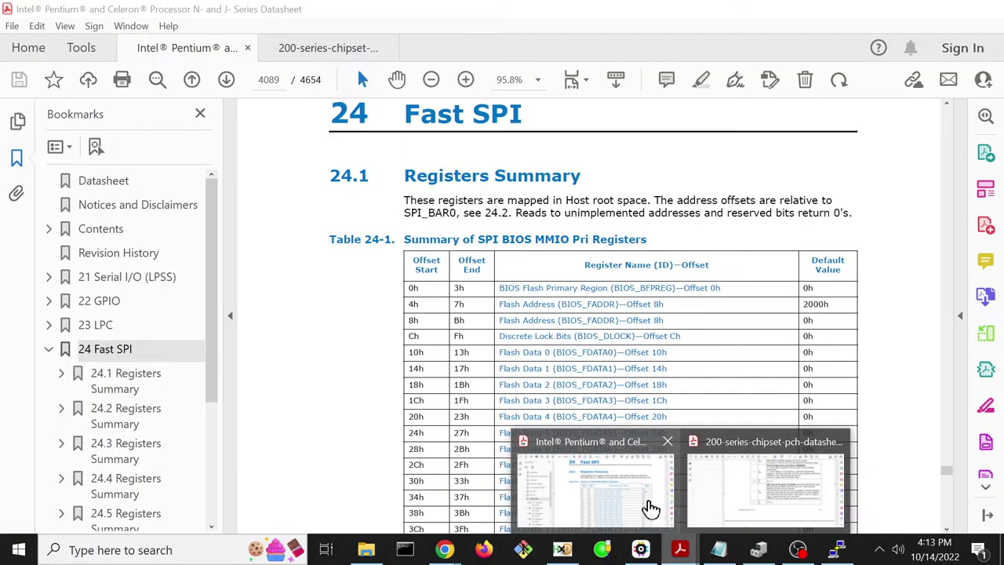
click(651, 508)
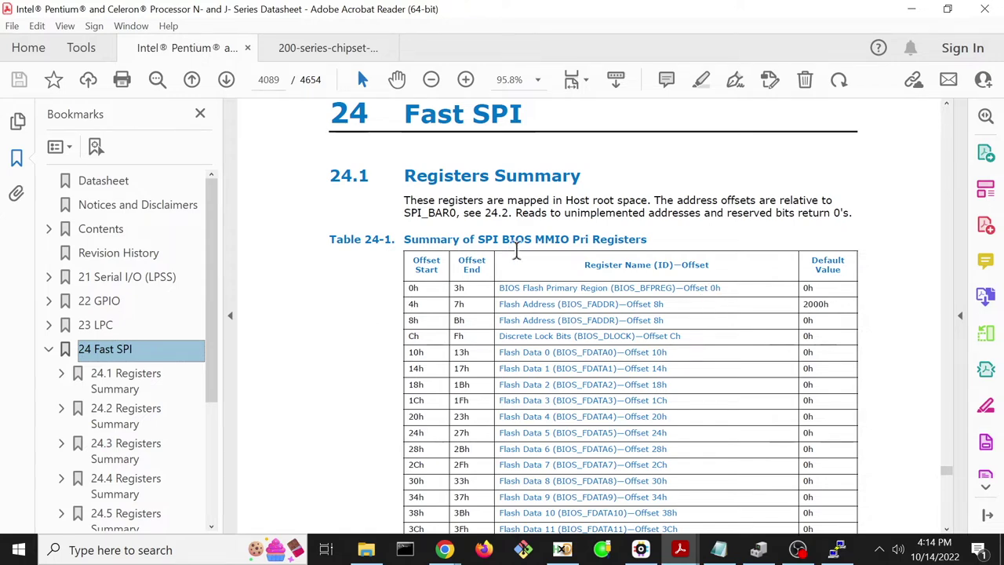
drag(404, 200, 476, 213)
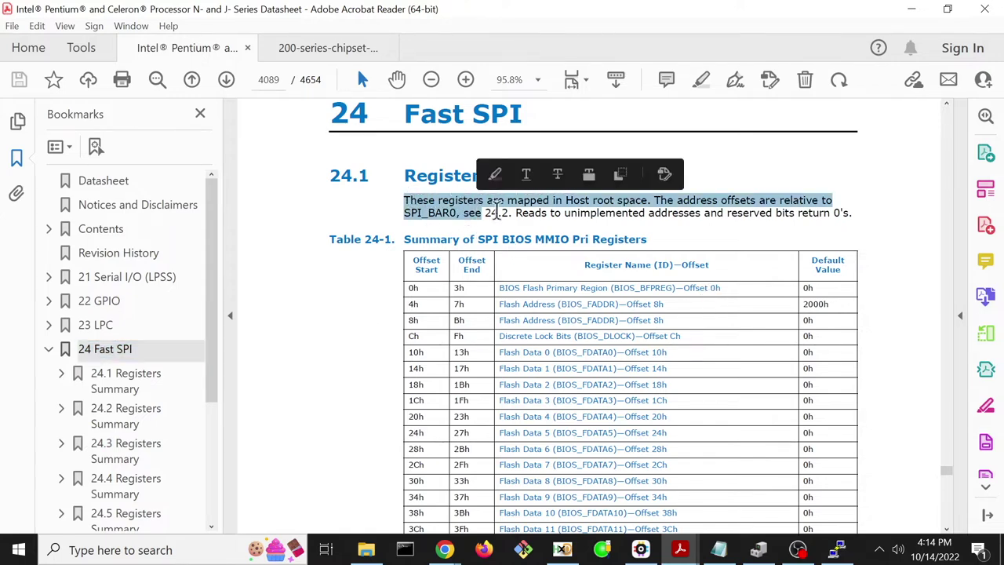
click(703, 212)
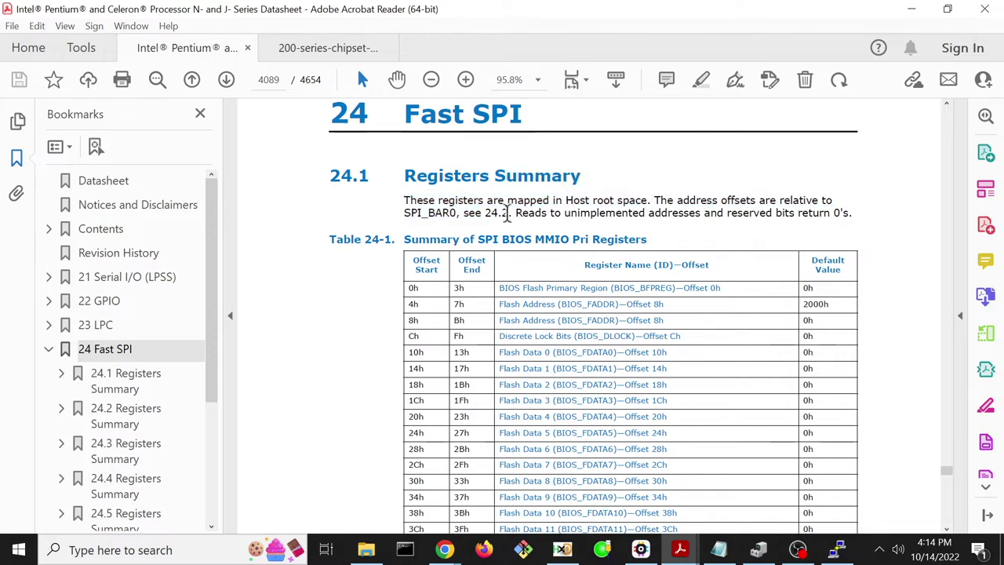
drag(456, 213, 407, 214)
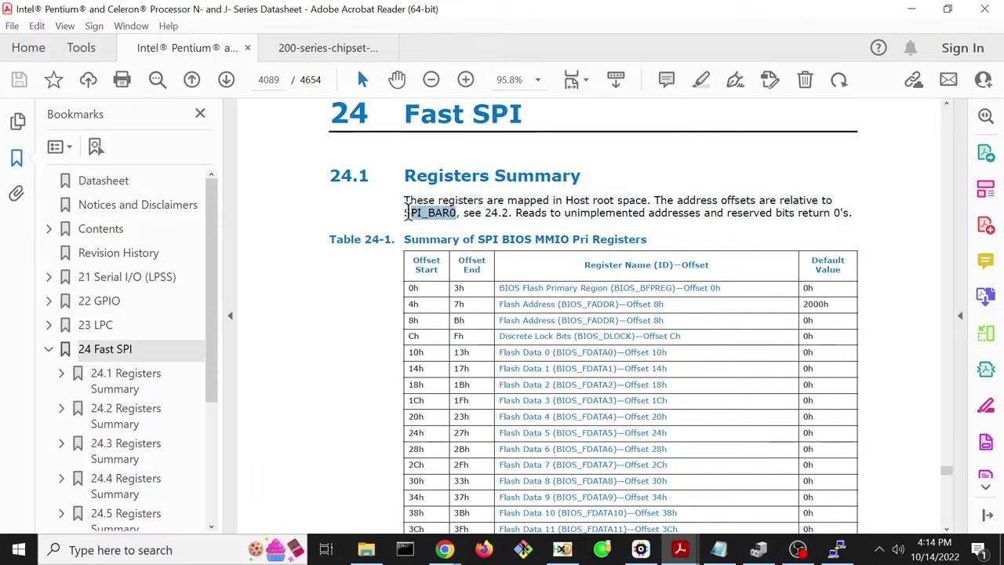
click(480, 213)
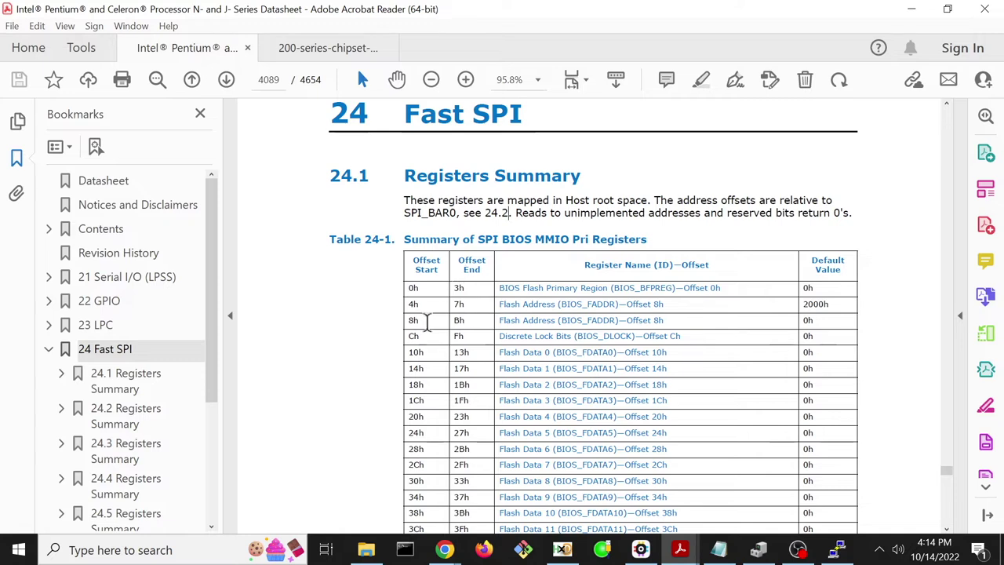
drag(407, 287, 421, 343)
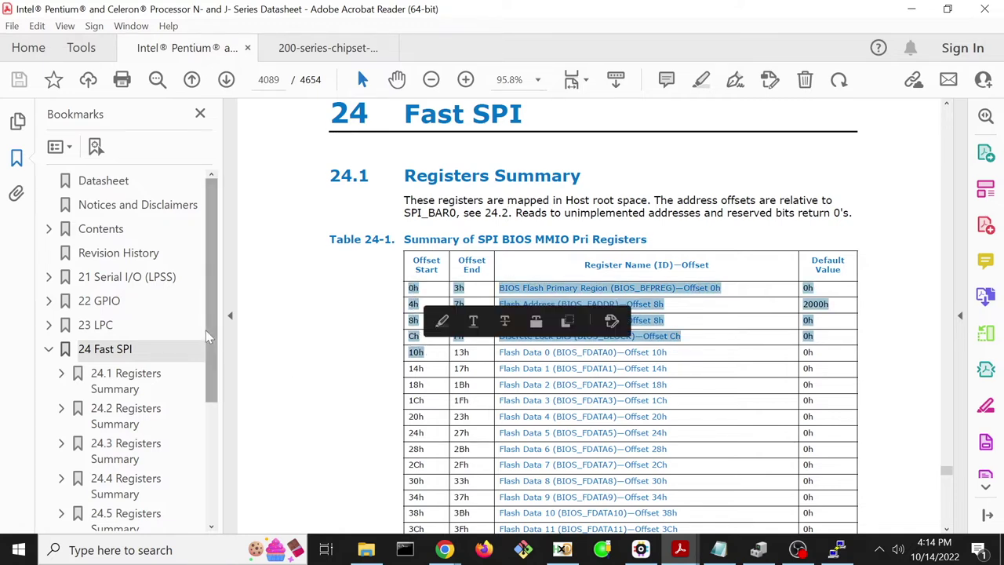
click(288, 316)
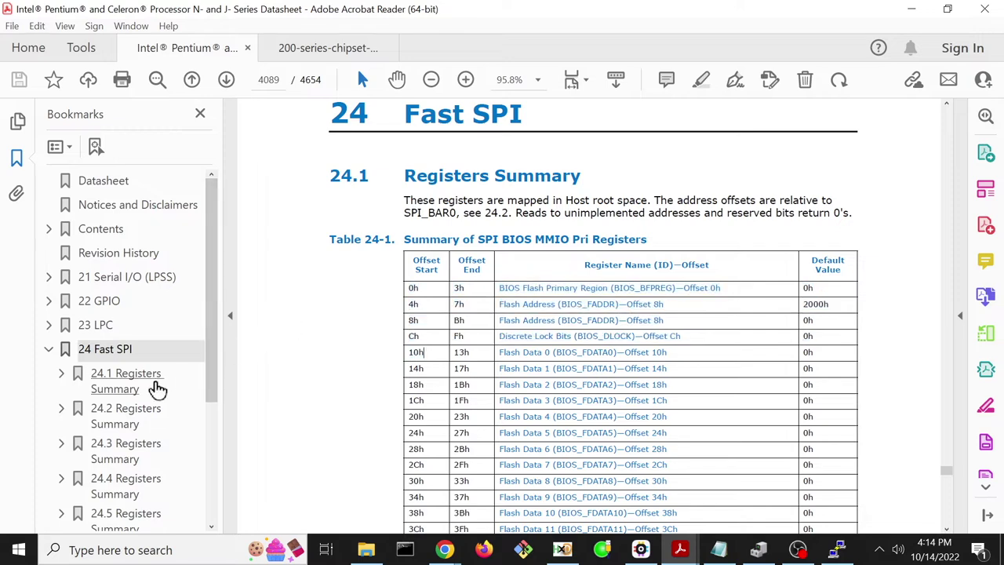
Step: Open section 24.2 Registers Summary and follow it to the BIOS_SPI_BAR0 register, checking its PCI device and function numbers
click(102, 417)
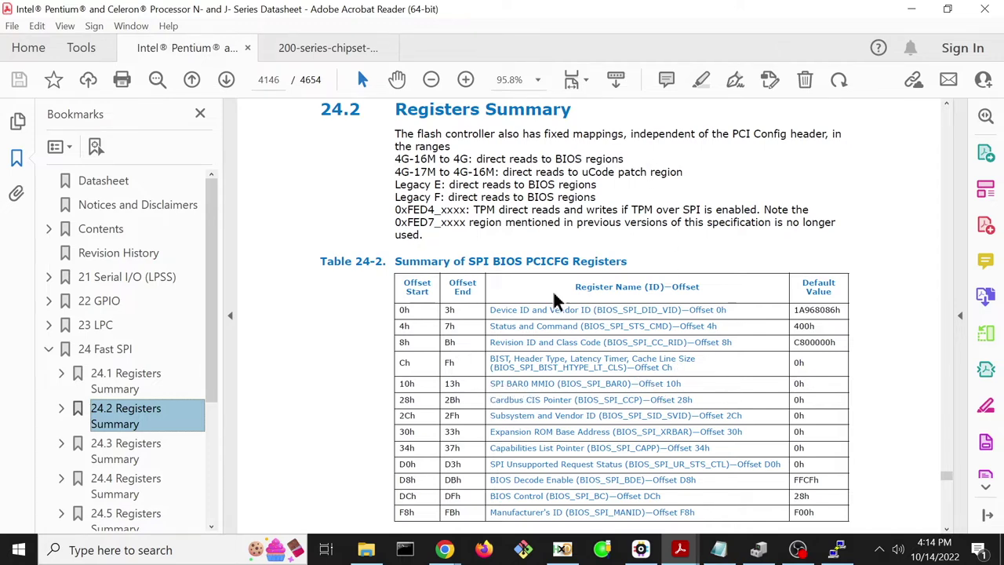
drag(733, 134, 786, 133)
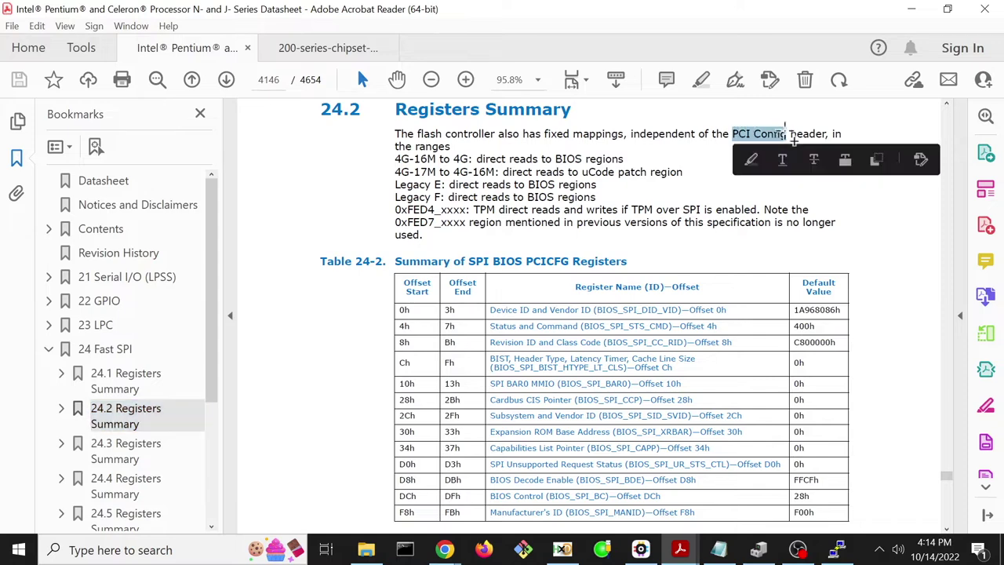
click(547, 384)
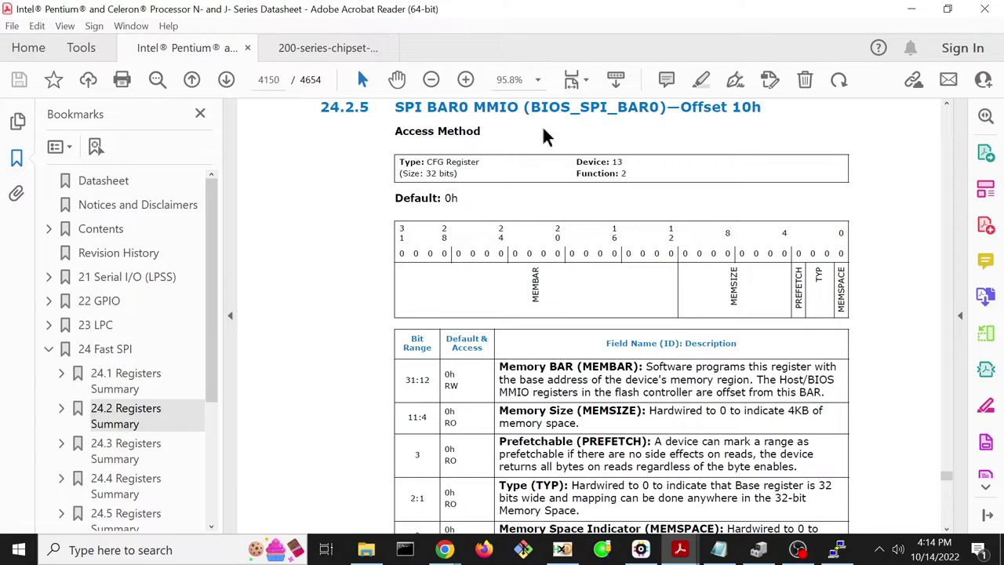
click(617, 161)
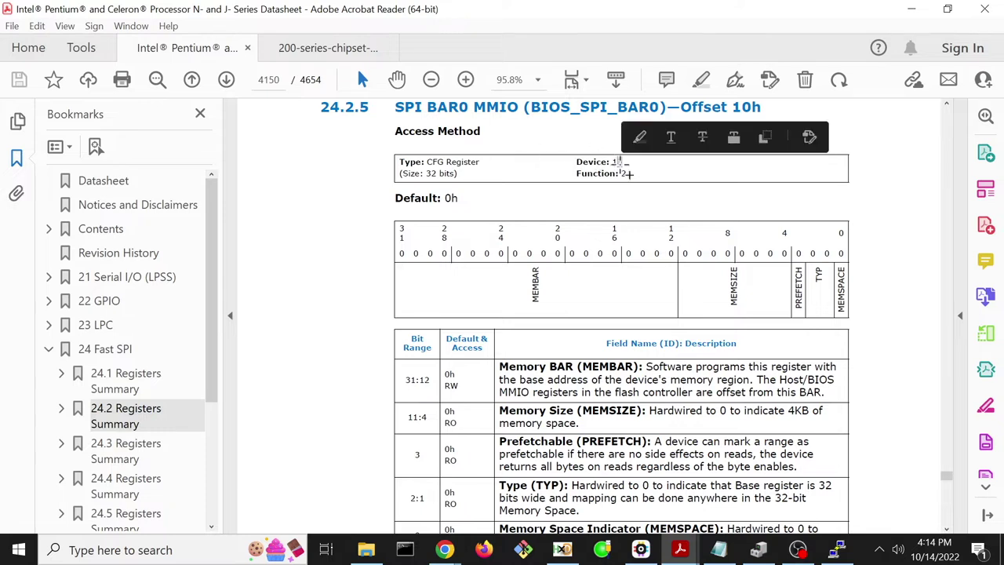
mouse_move(625, 161)
mouse_down()
mouse_move(603, 159)
mouse_move(621, 173)
mouse_up()
click(568, 140)
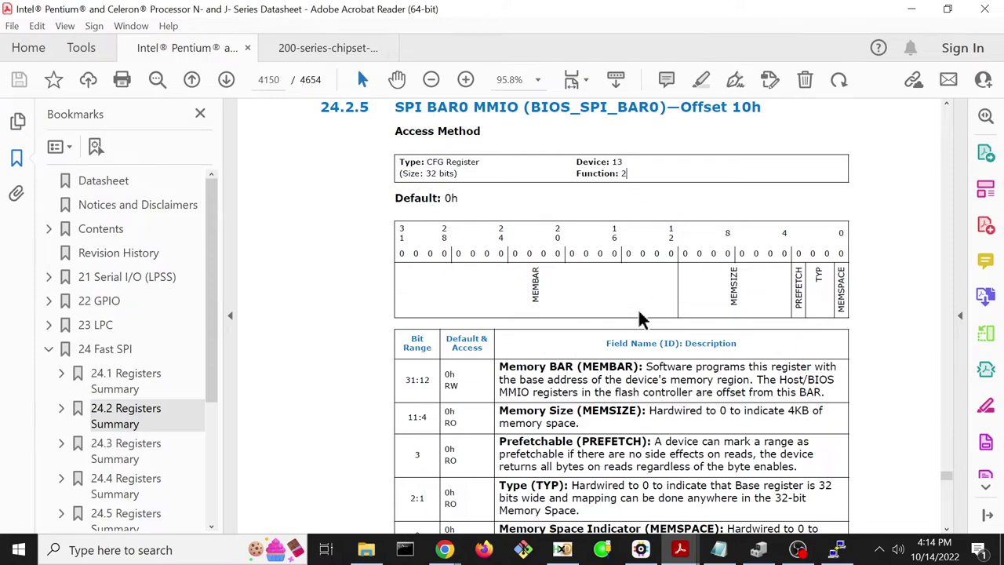
Step: Examine the MEMBAR field description and the register offset in section 24.2.5
scroll(637, 314, down, 1)
scroll(637, 308, down, 1)
drag(640, 323, 583, 322)
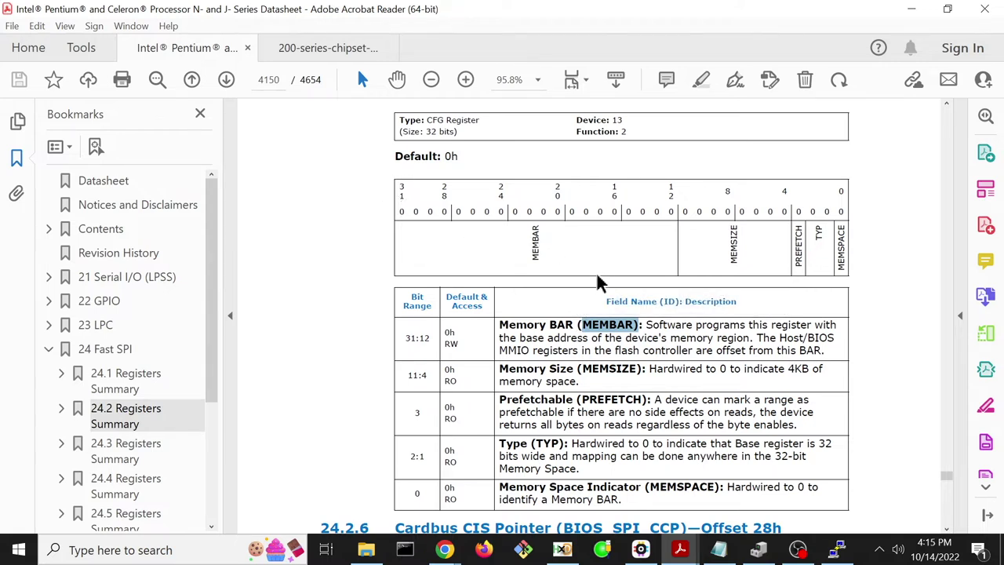
scroll(596, 275, up, 2)
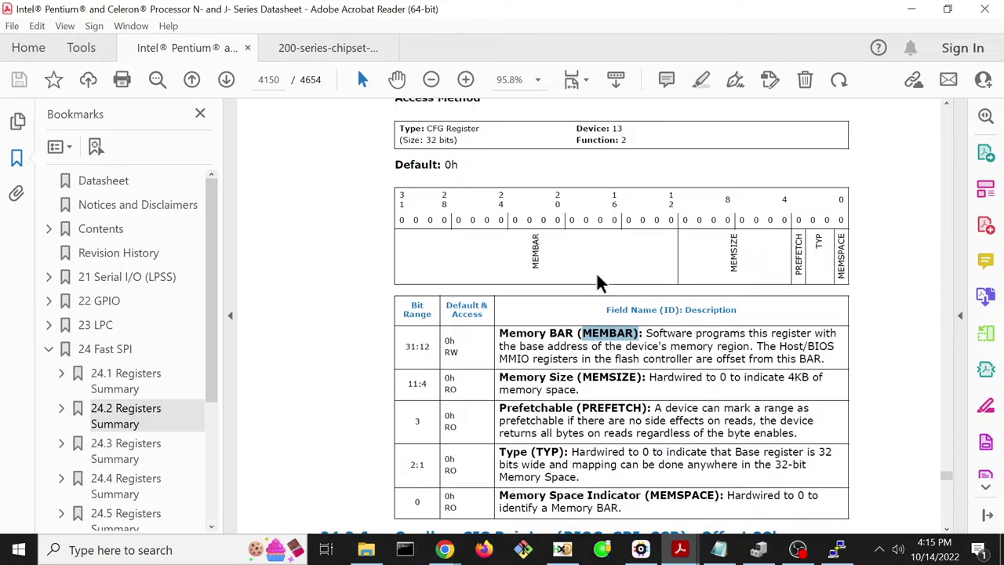
scroll(597, 282, up, 1)
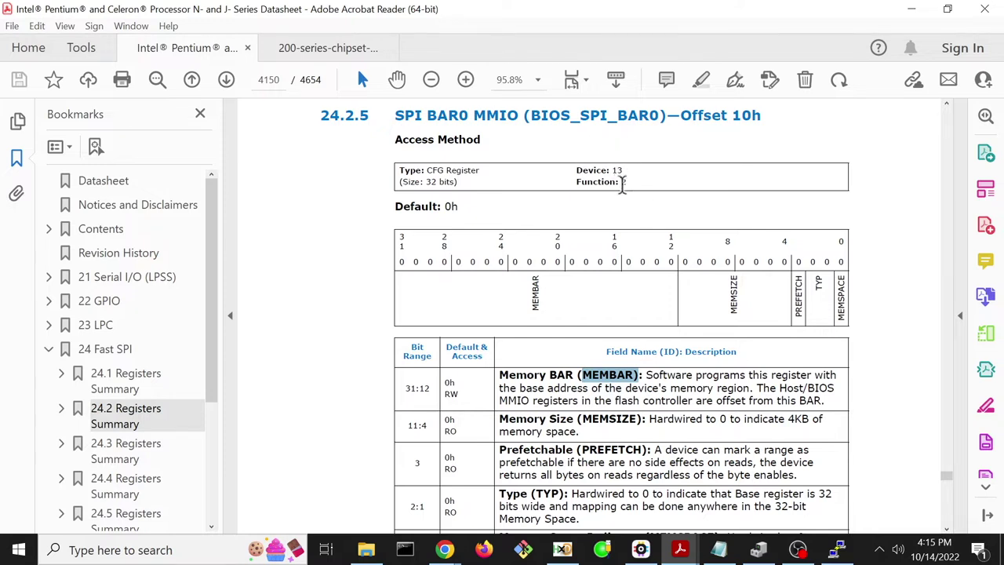
click(740, 125)
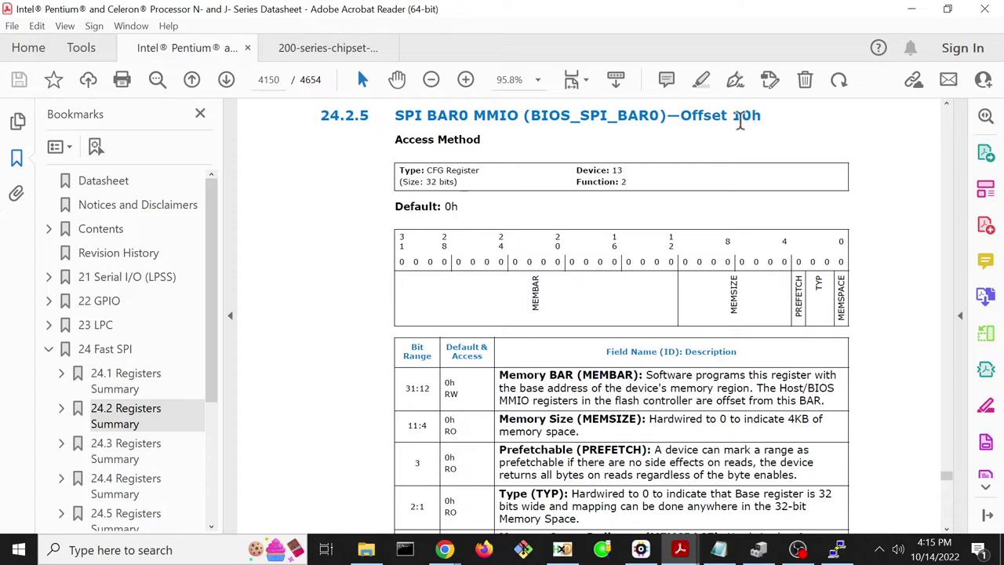
double_click(740, 117)
scroll(574, 321, up, 1)
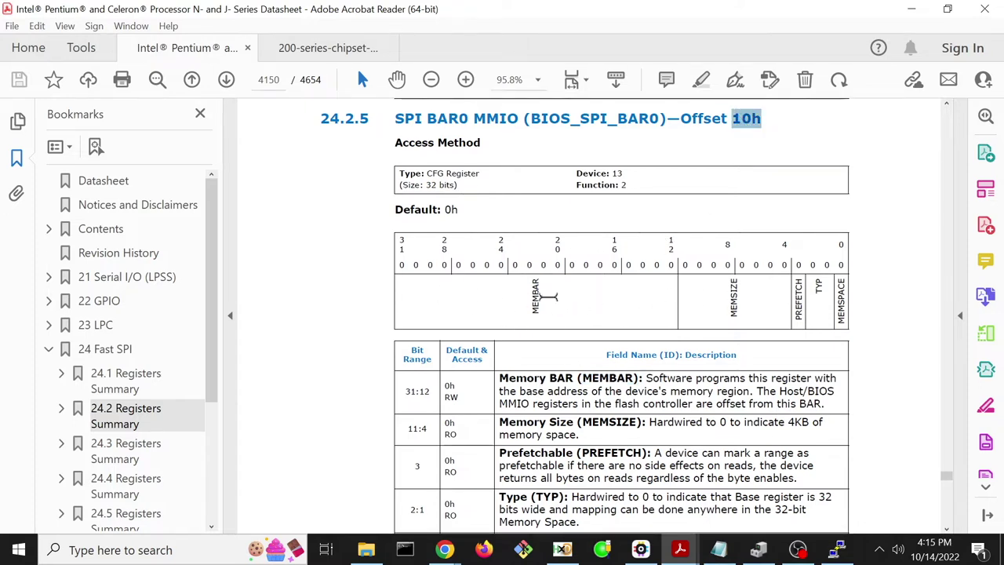
Step: Switch to the COM5 PuTTY session and run "python chipsec_util.py pci help" by editing the previous command
mouse_move(845, 555)
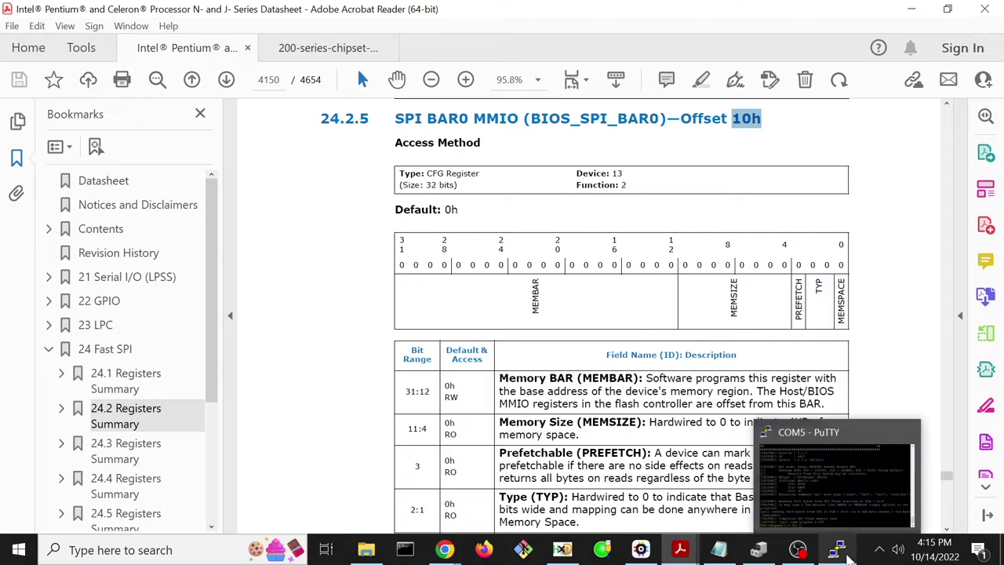
click(786, 454)
key(Up)
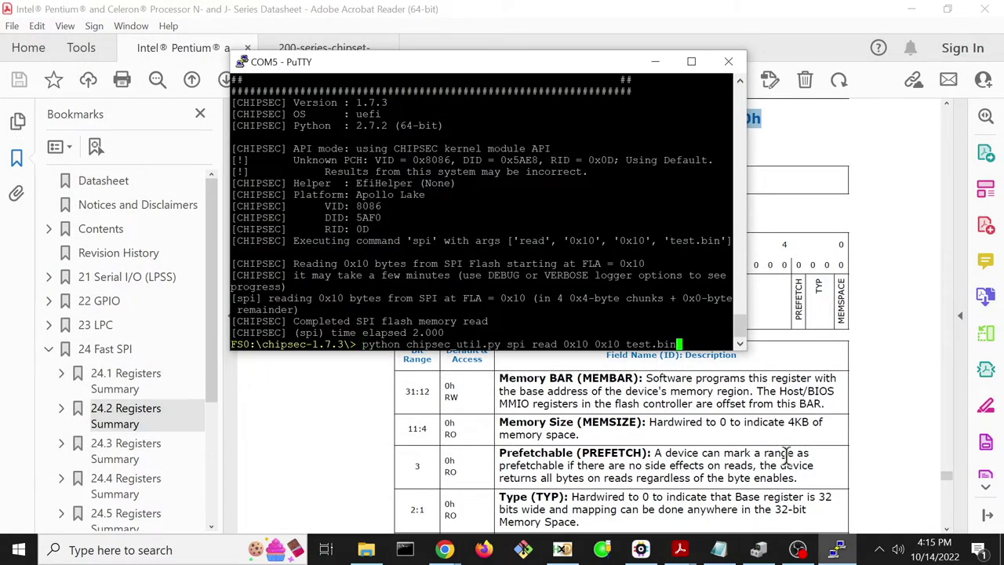
key(Left)
key(Left)
key(Left)
key(Left)
key(Left)
key(Left)
key(Left)
key(Left)
key(Left)
key(Left)
key(Left)
key(Left)
key(Left)
key(Left)
key(Left)
key(Left)
key(Left)
key(Left)
key(Left)
key(Left)
key(Delete)
key(Delete)
key(Delete)
key(Delete)
key(Delete)
key(Delete)
key(Delete)
key(Delete)
key(Delete)
key(Delete)
key(Delete)
key(Delete)
key(Delete)
key(Delete)
key(Delete)
key(Delete)
key(Delete)
key(Delete)
key(Delete)
key(Delete)
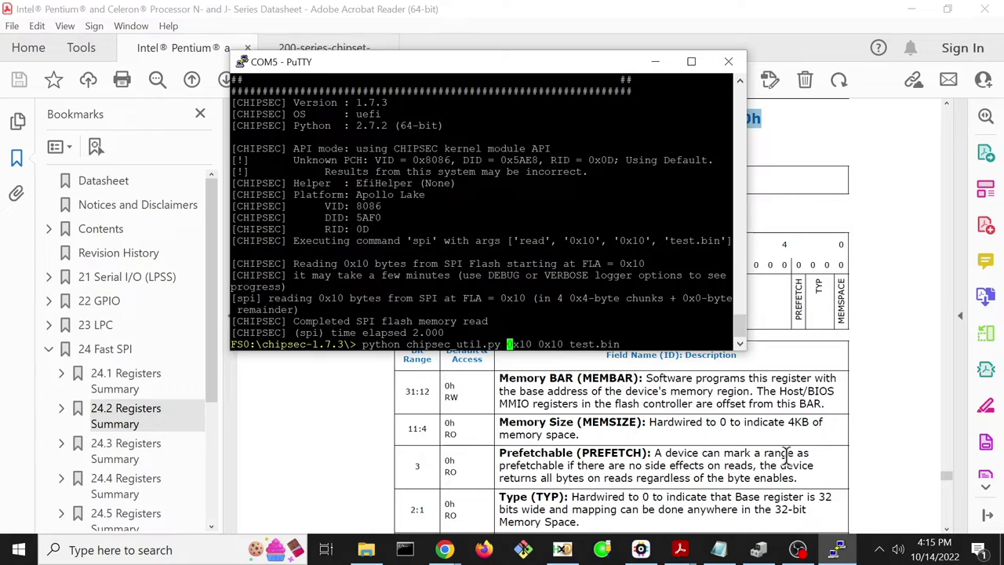
text(pci help)
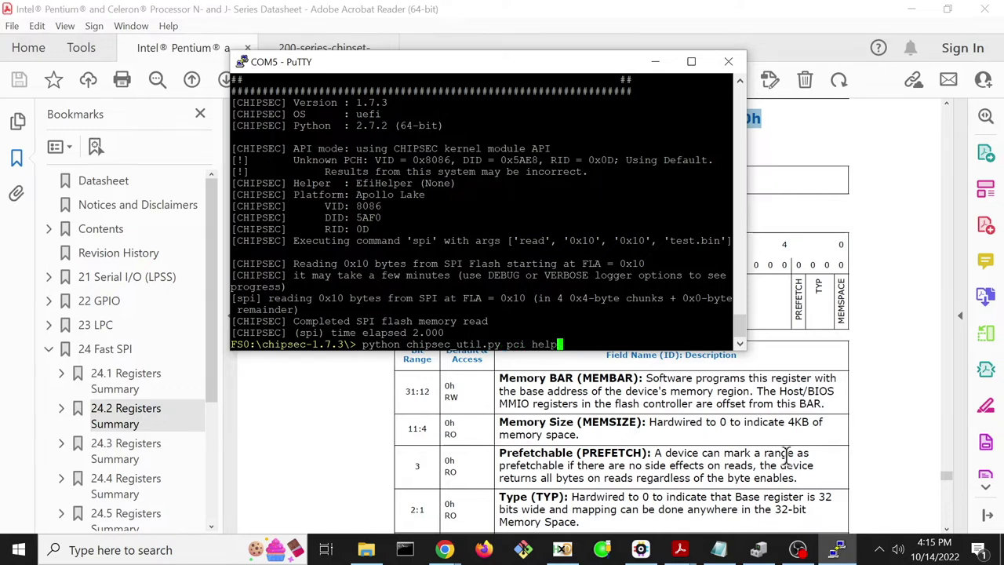
key(Return)
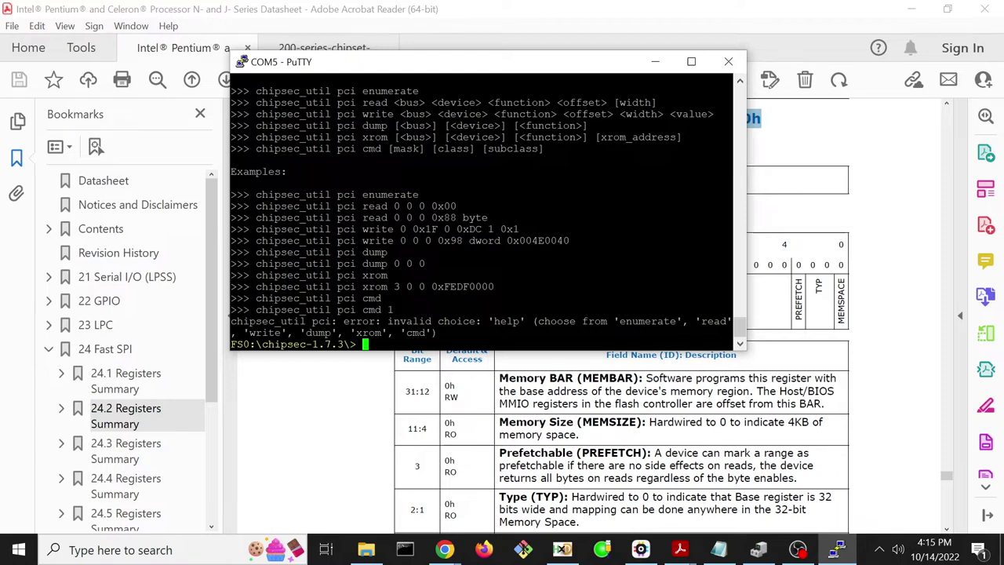
Step: Check the pci read argument order and the byte and dword width options in the usage text against the datasheet register
drag(362, 102, 657, 102)
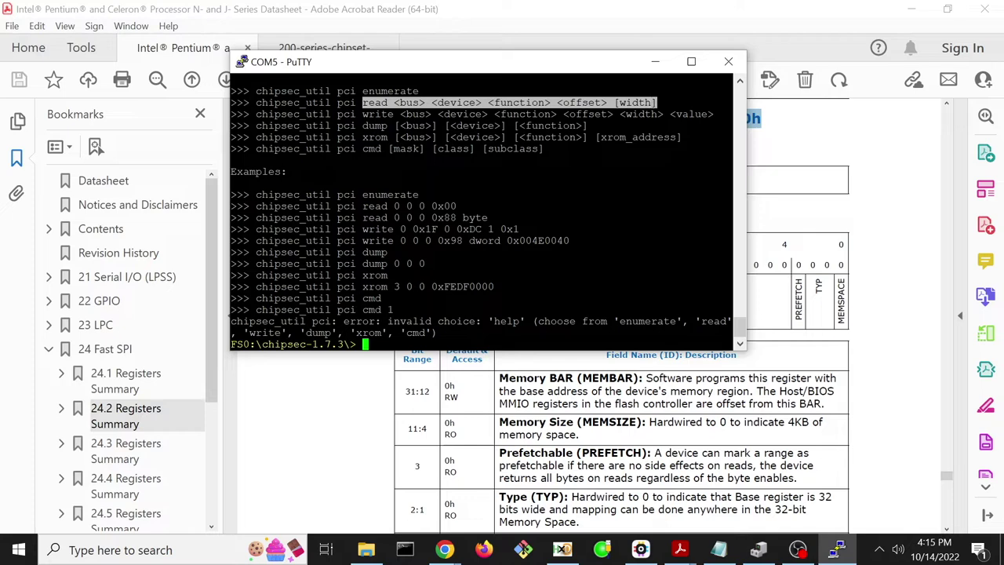
click(888, 231)
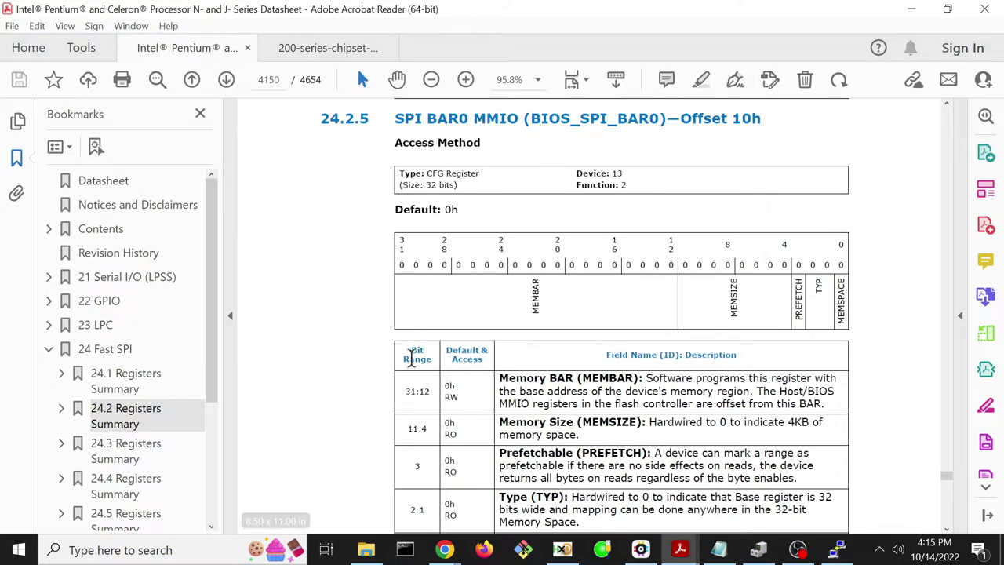
click(837, 547)
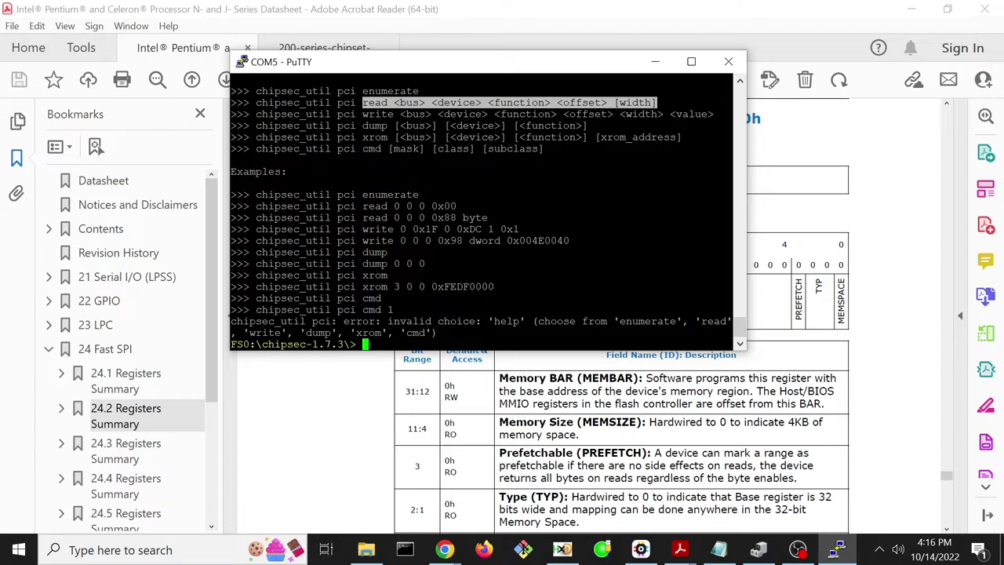
drag(465, 217, 733, 218)
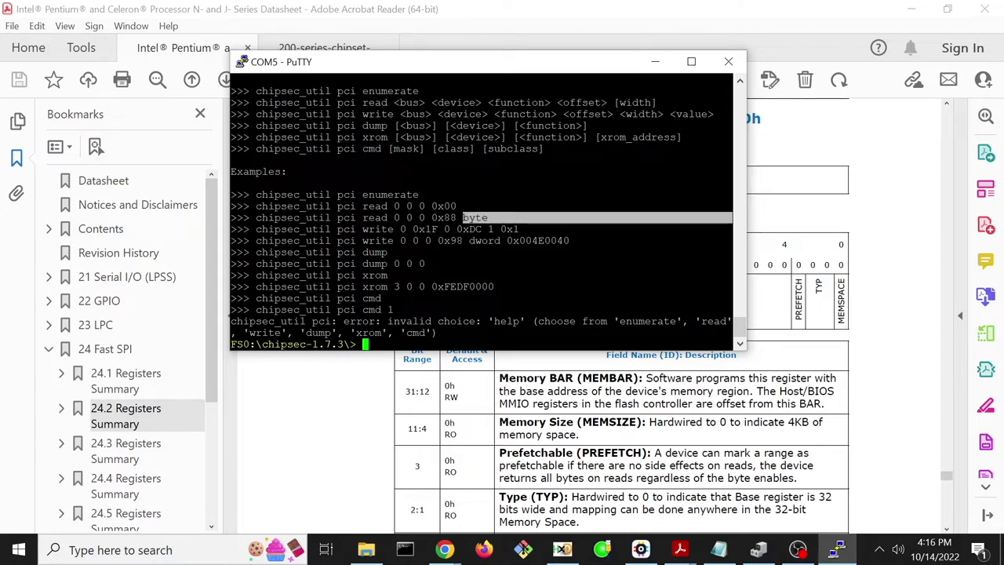
double_click(484, 240)
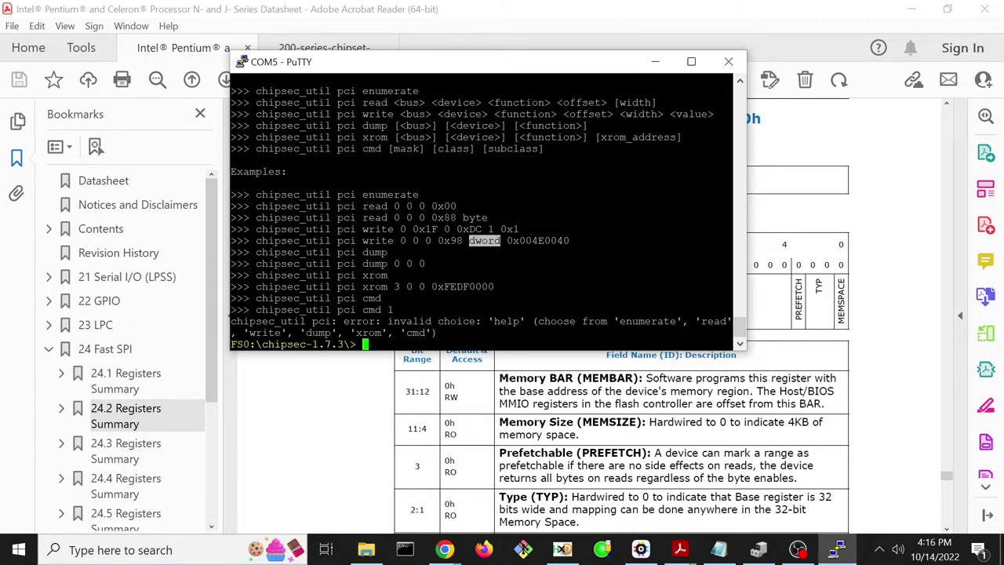
Step: Run "python chipsec_util.py pci read 0 0xd 2 0x10 dword" to read the SPI BAR0 register
key(Up)
key(Left)
key(Left)
key(Left)
key(Left)
key(Delete)
key(Delete)
key(Delete)
key(Delete)
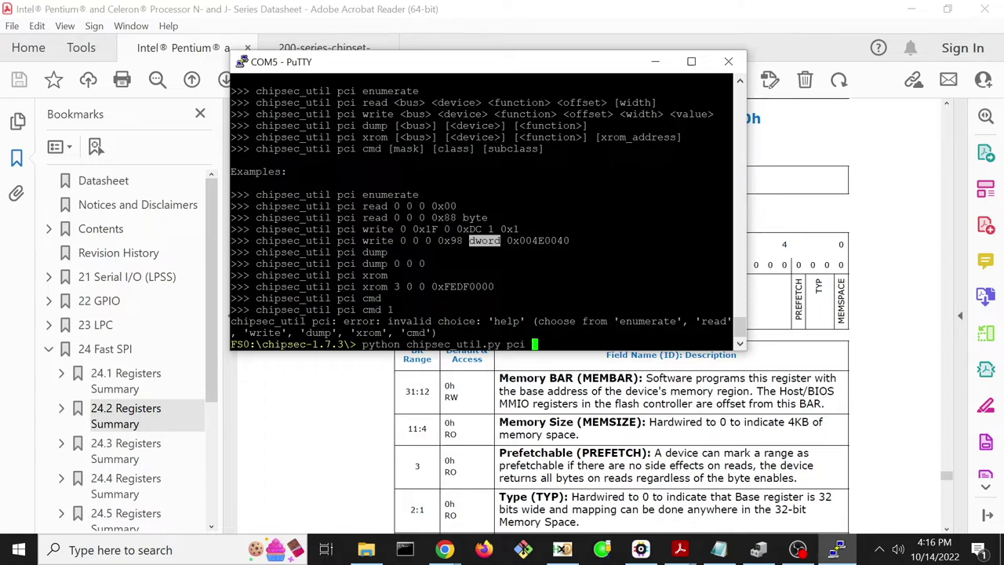
text(read 0 0xd 2 0x10)
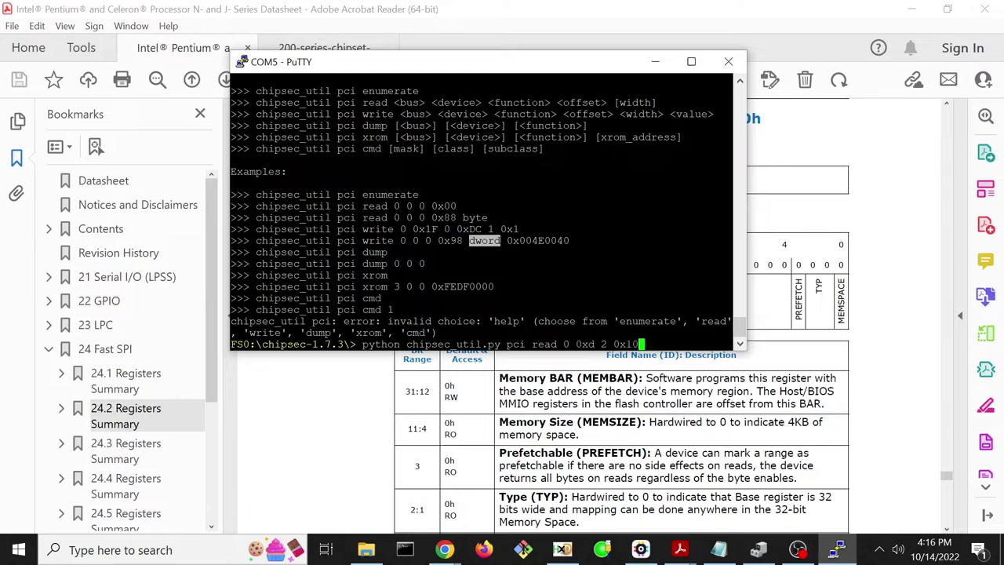
text( dword)
key(Return)
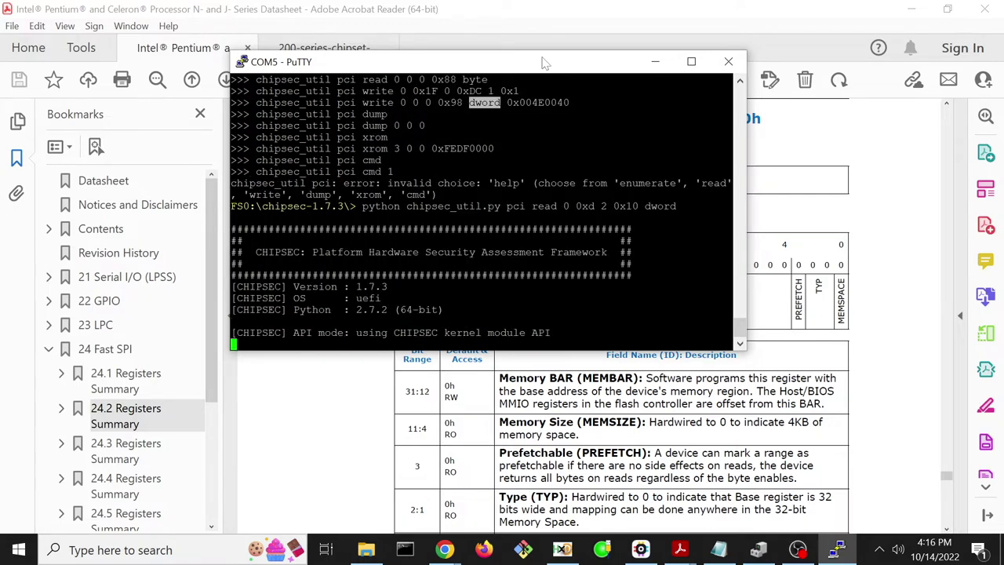
Step: Redraw the terminal output by resizing its window, and highlight the value returned by the PCI read
key(super+Up)
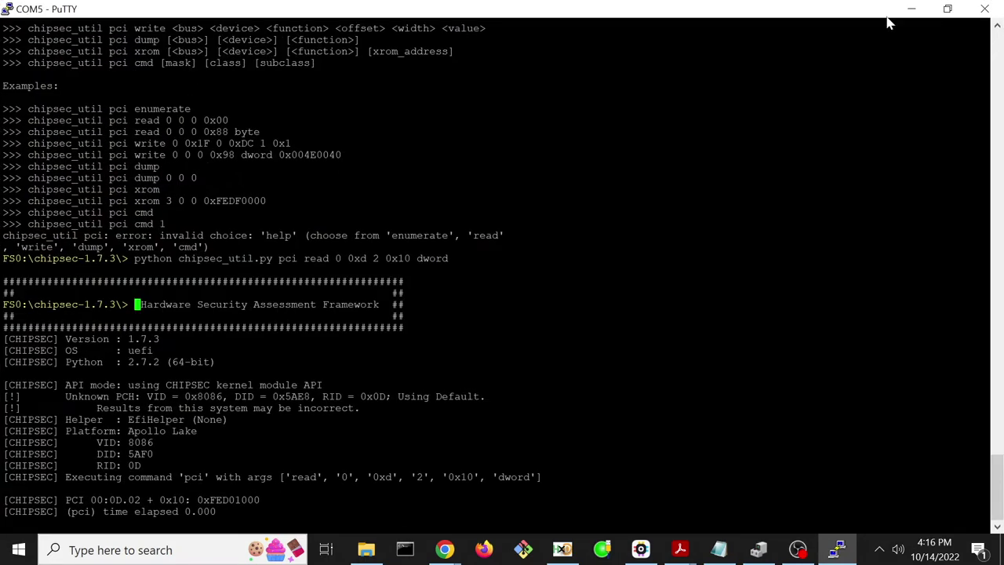
double_click(872, 13)
drag(588, 303, 287, 302)
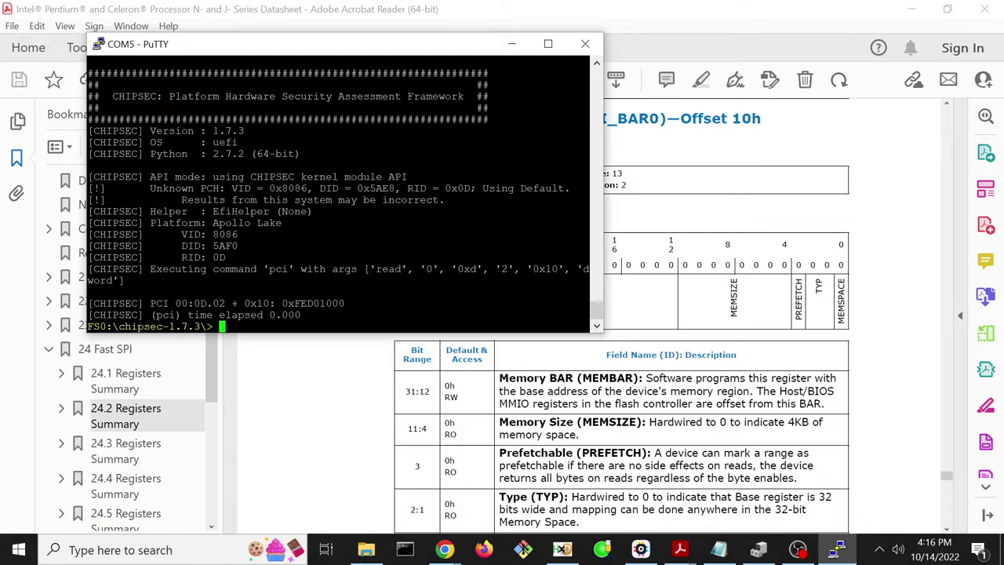
drag(345, 303, 287, 303)
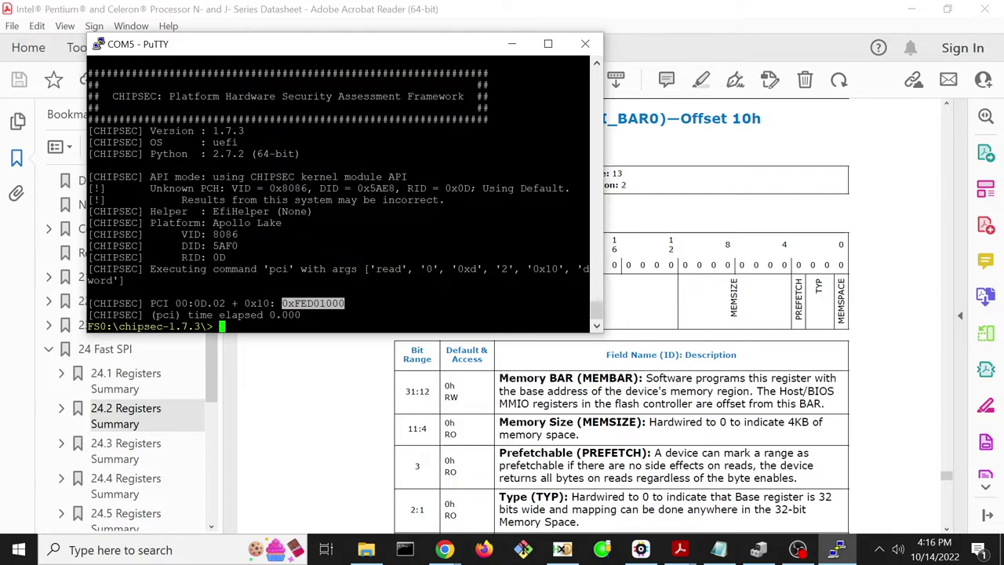
Step: Open section 24.1 Registers Summary, highlight the offset 4h row and follow its register link to check where it leads
click(130, 380)
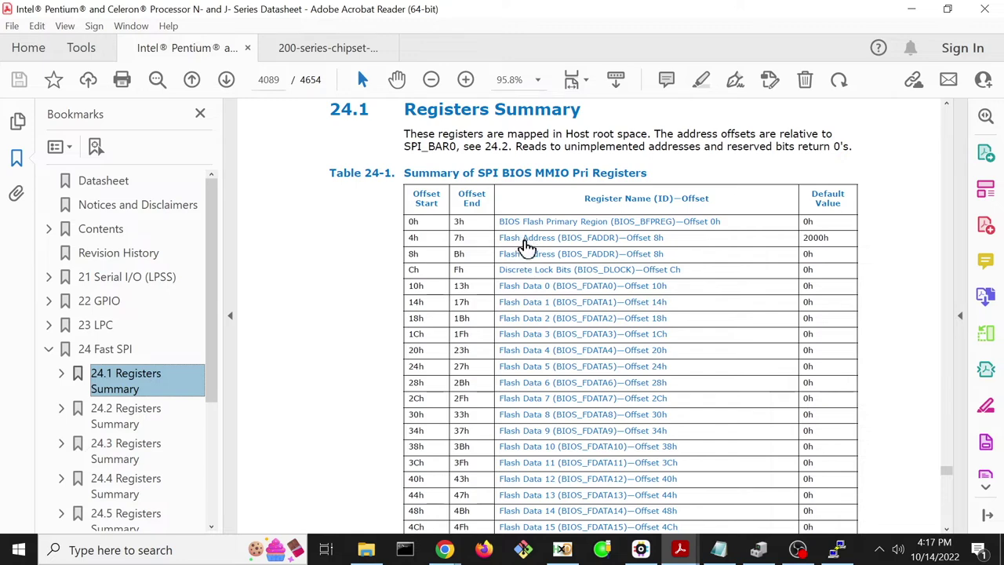
click(412, 237)
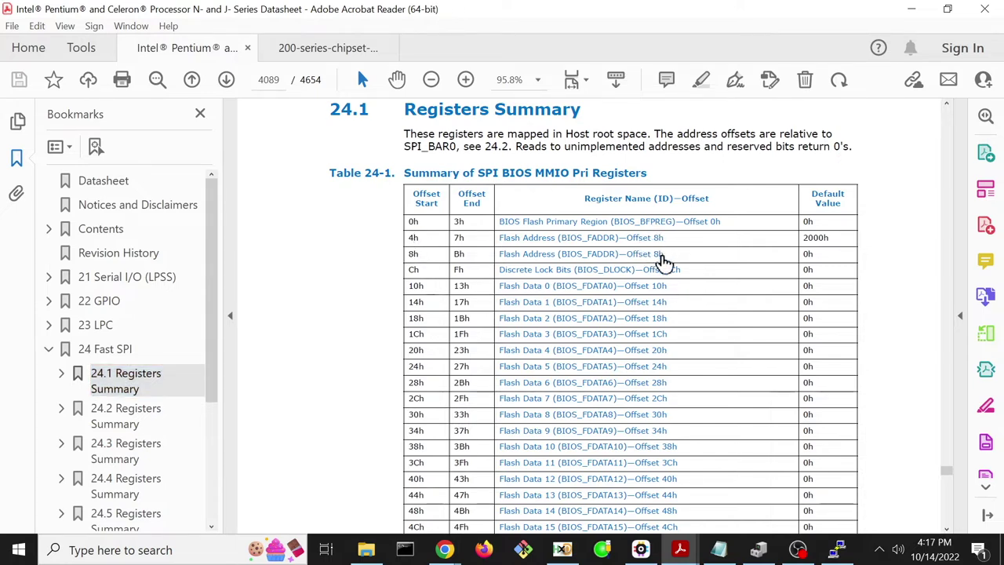
drag(423, 250, 679, 243)
click(407, 236)
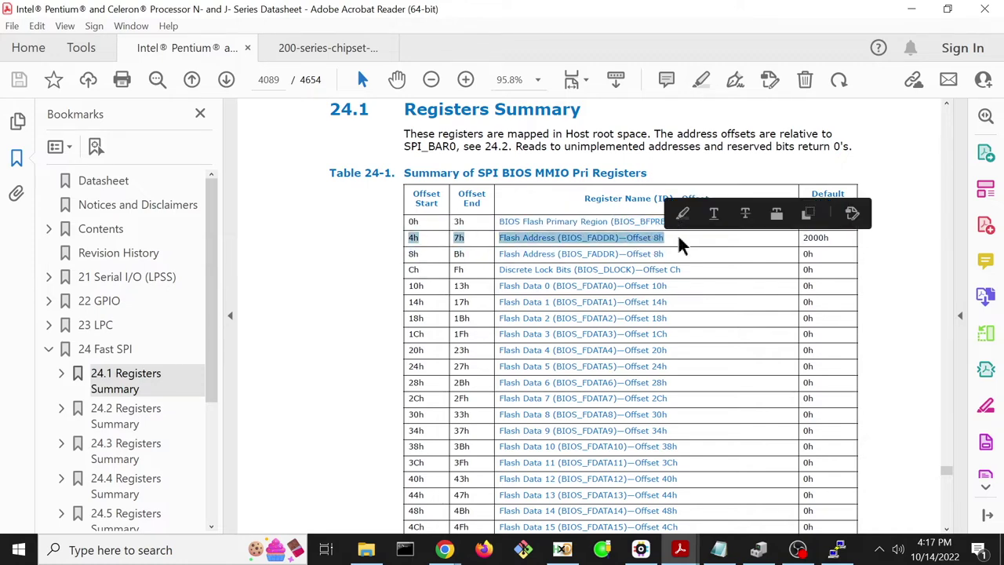
click(577, 240)
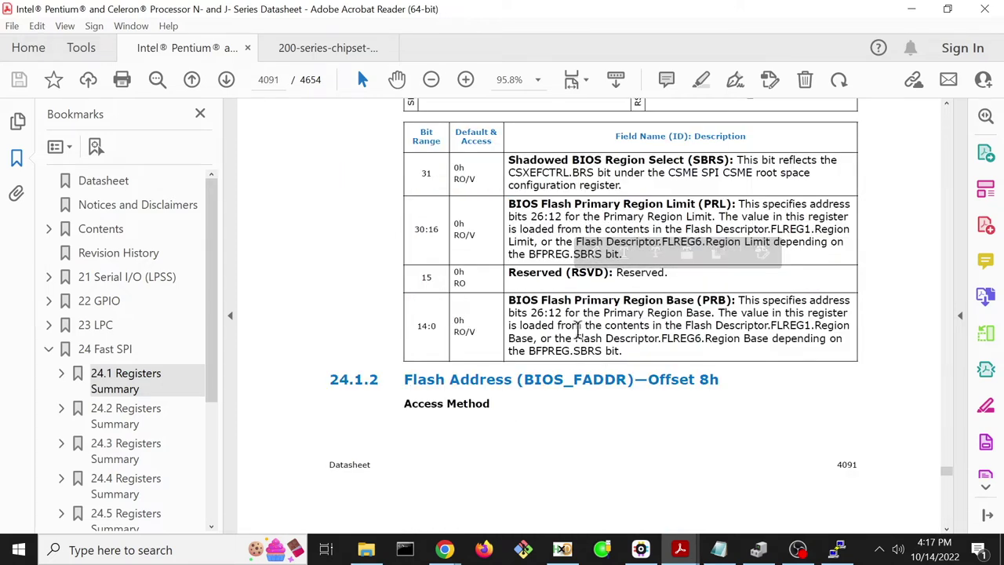
scroll(578, 331, up, 2)
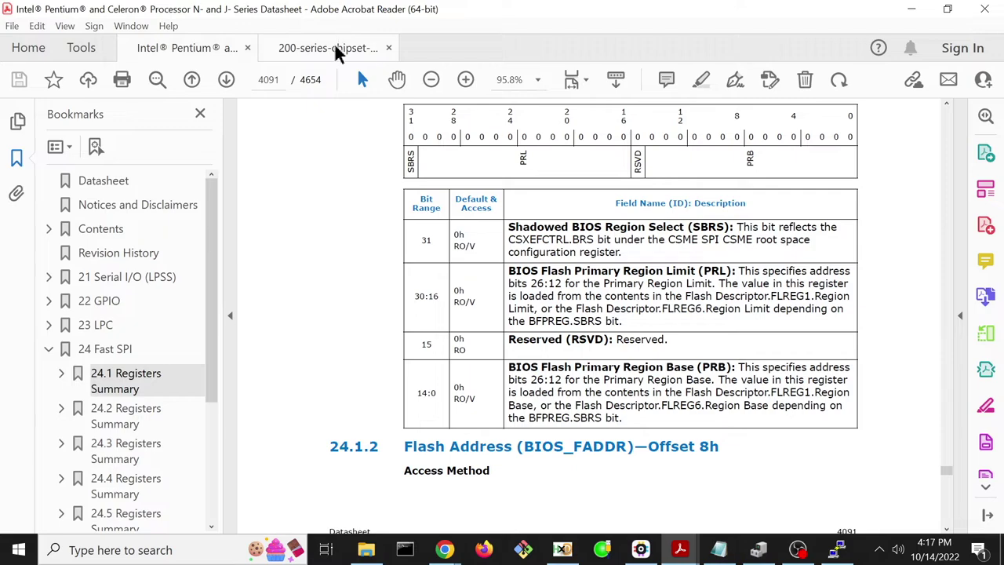
Step: Switch to the 200-series chipset datasheet and open section 8.2, SPI Memory Mapped Registers Summary
click(336, 52)
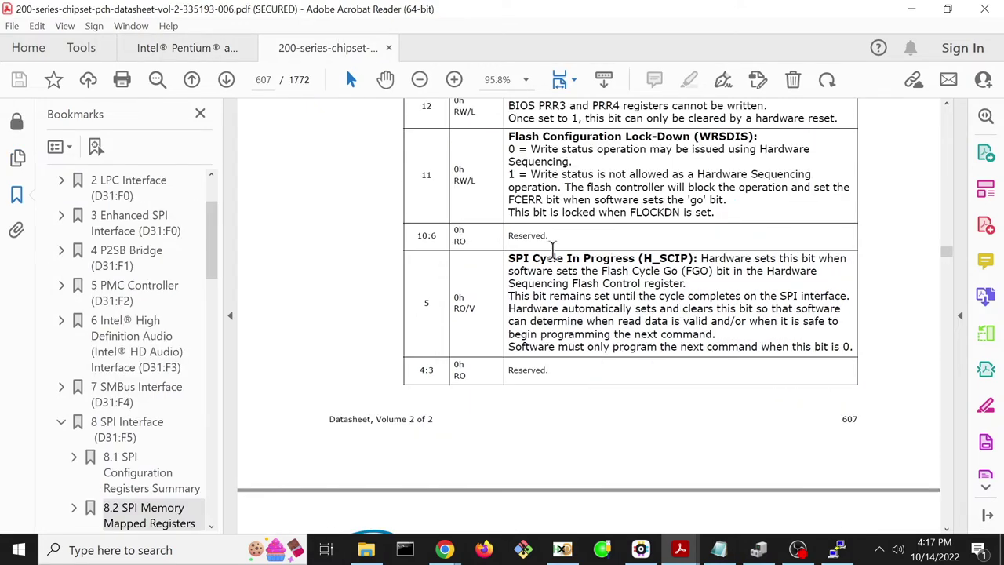
scroll(553, 249, up, 10)
scroll(552, 249, up, 8)
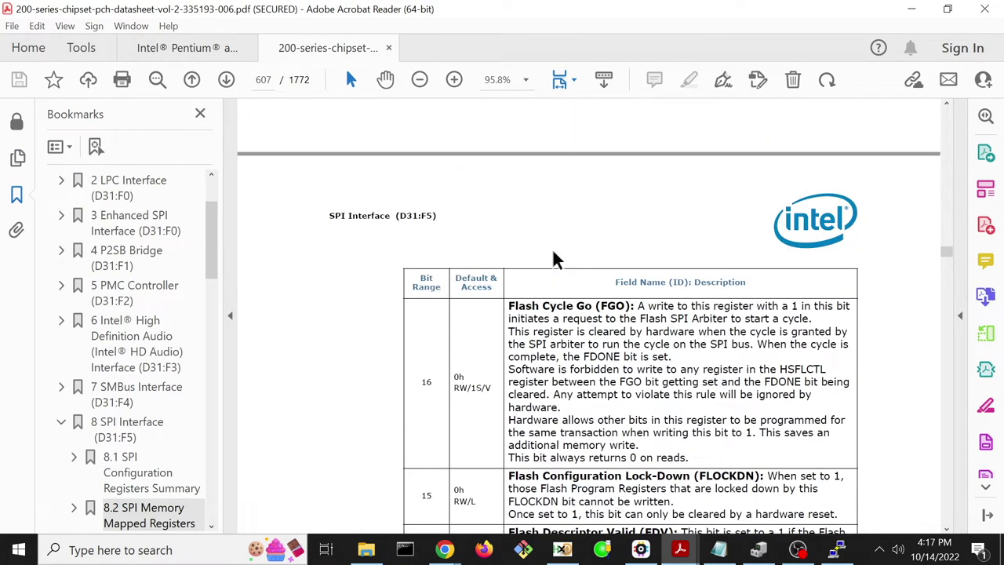
click(137, 519)
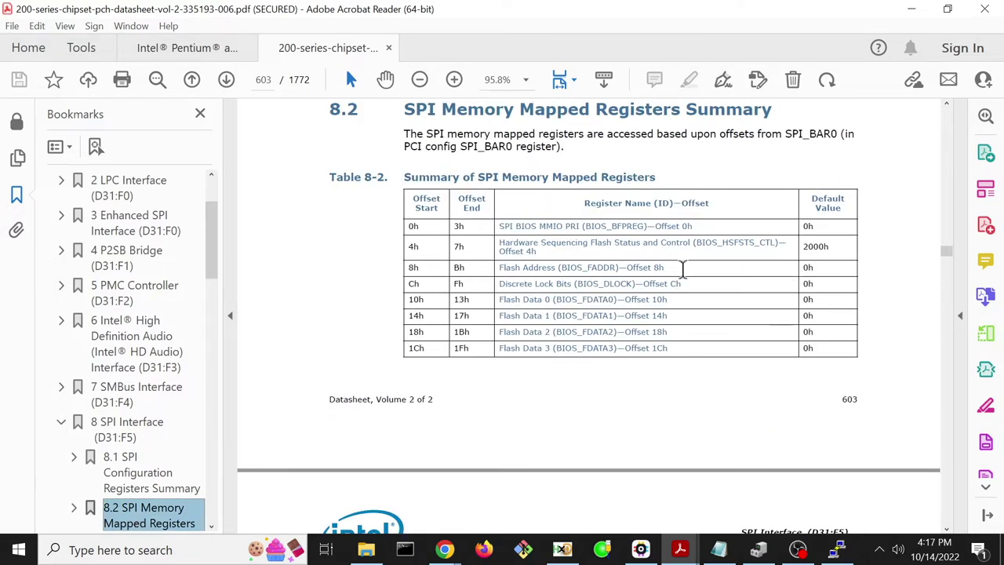
Step: Compare the name and default value of the offset 4h register with the same row in the Pentium and Celeron datasheet's section 24.1
drag(550, 249, 499, 247)
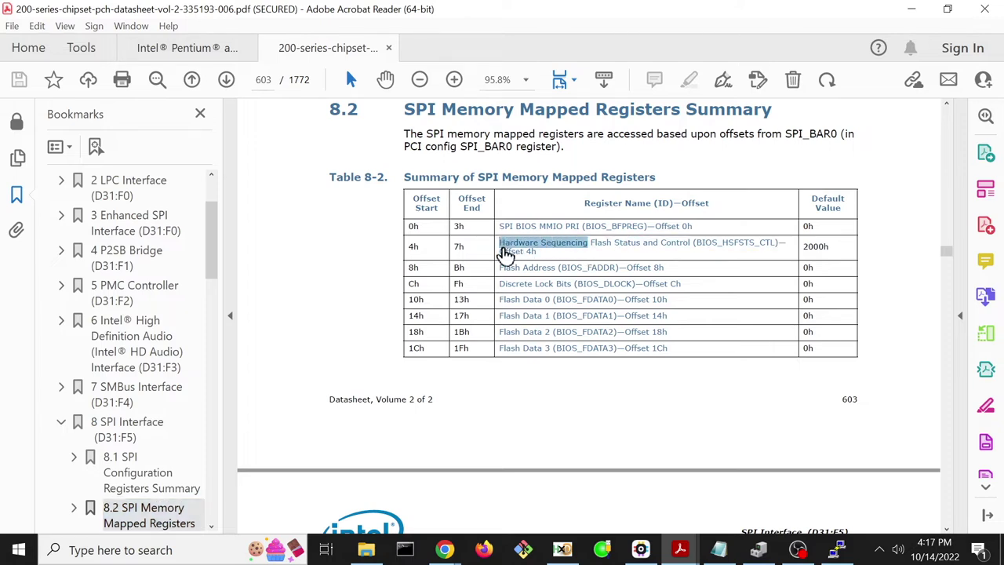
click(547, 249)
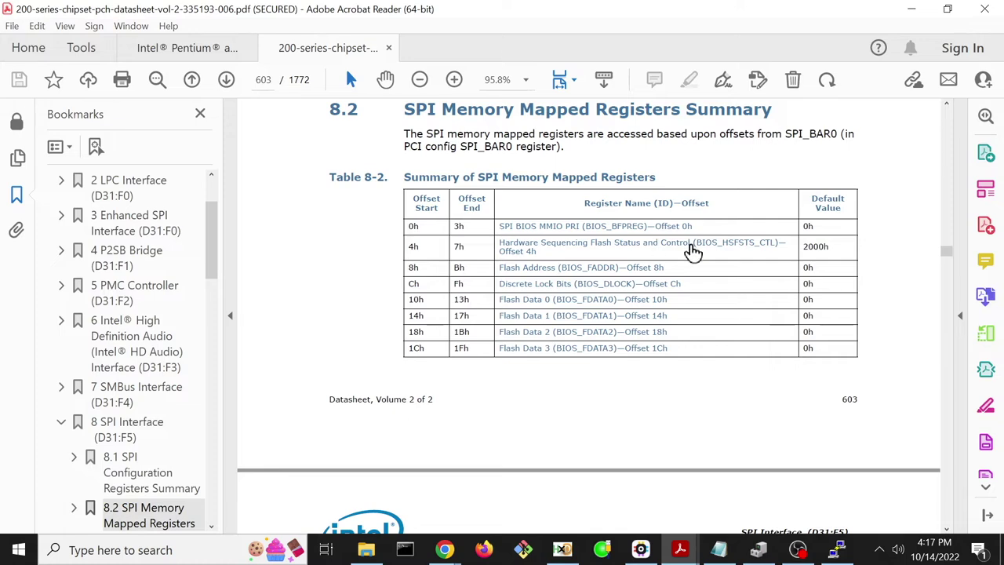
drag(834, 247, 803, 246)
click(192, 53)
key(alt+Left)
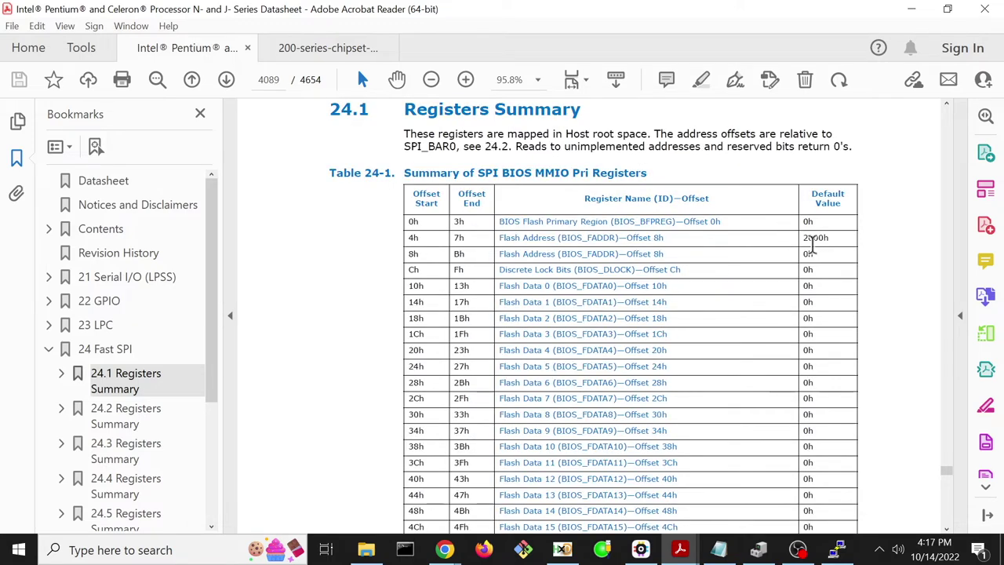
click(305, 49)
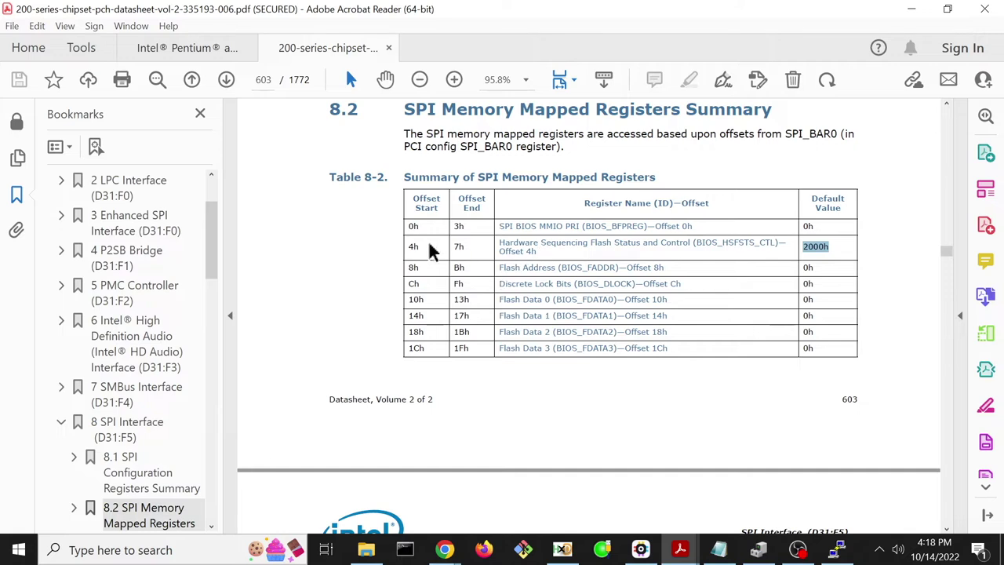
Step: Read the Flash Data 0 (BIOS_FDATA0) register description at offset 10h, and return to the memory-mapped registers summary
scroll(416, 241, down, 1)
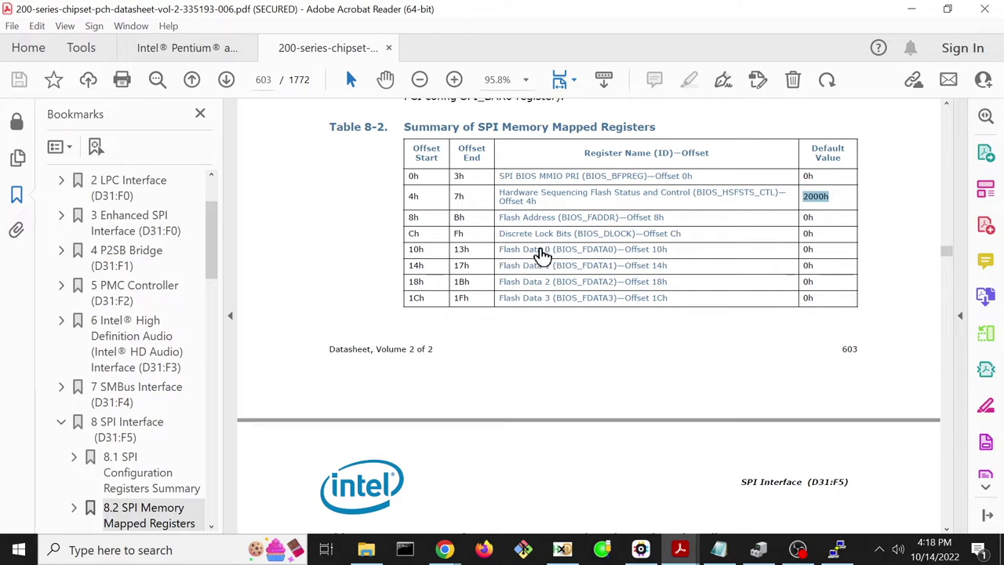
click(616, 255)
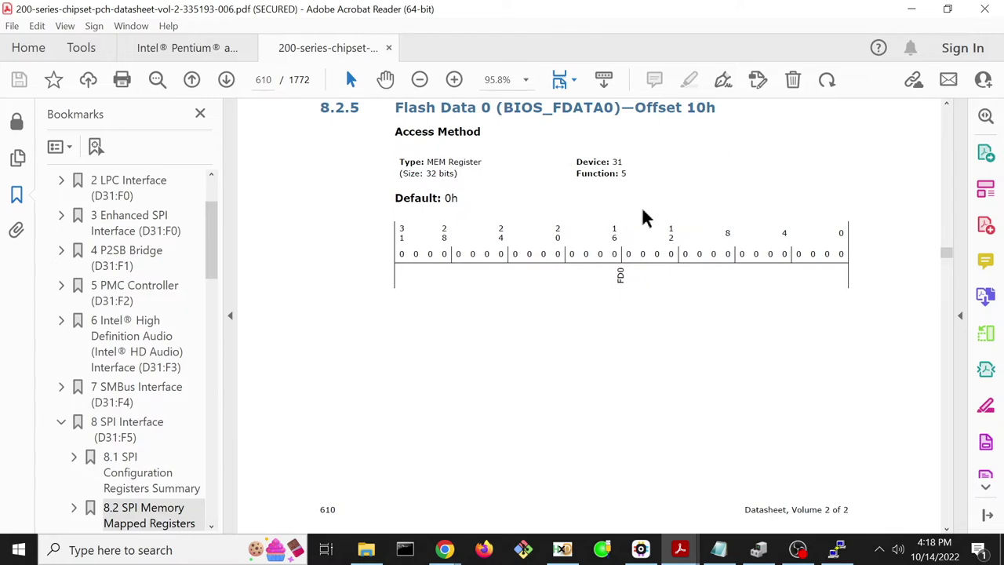
scroll(643, 211, down, 3)
scroll(642, 218, down, 12)
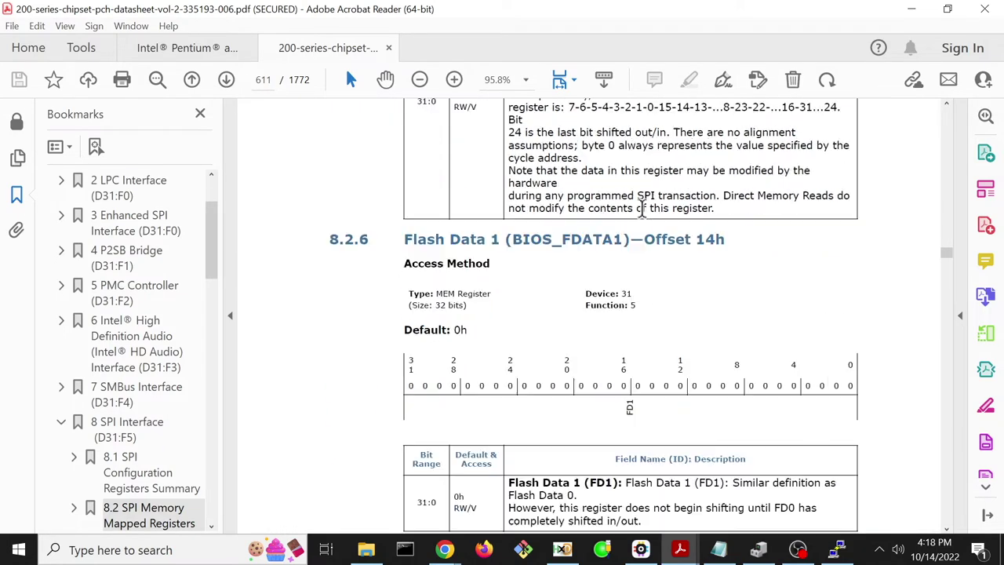
scroll(323, 145, up, 5)
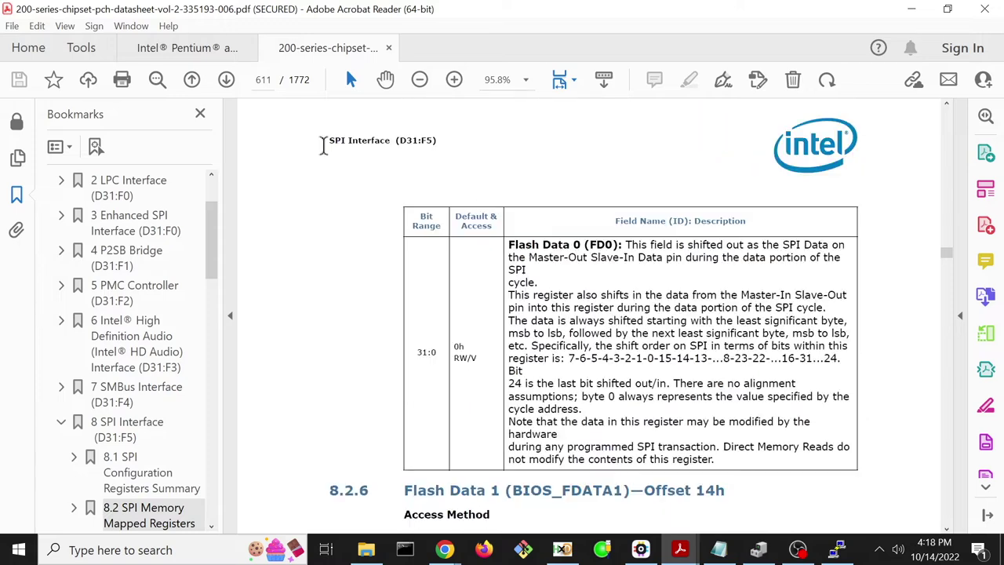
scroll(323, 144, up, 1)
key(alt+Left)
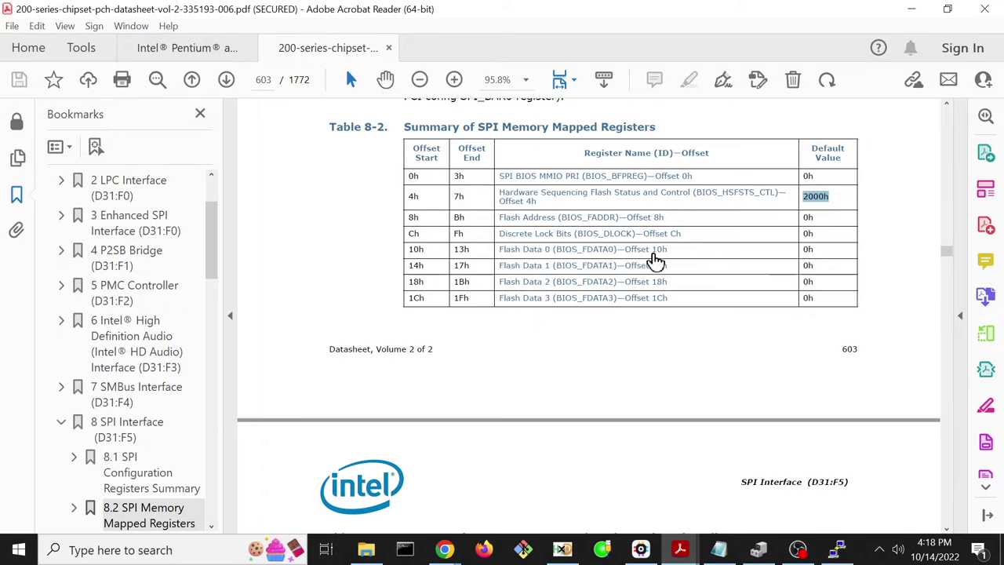
Step: Examine the Flash Address (BIOS_FADDR) register at offset 8h, and return to the memory-mapped registers summary
click(536, 225)
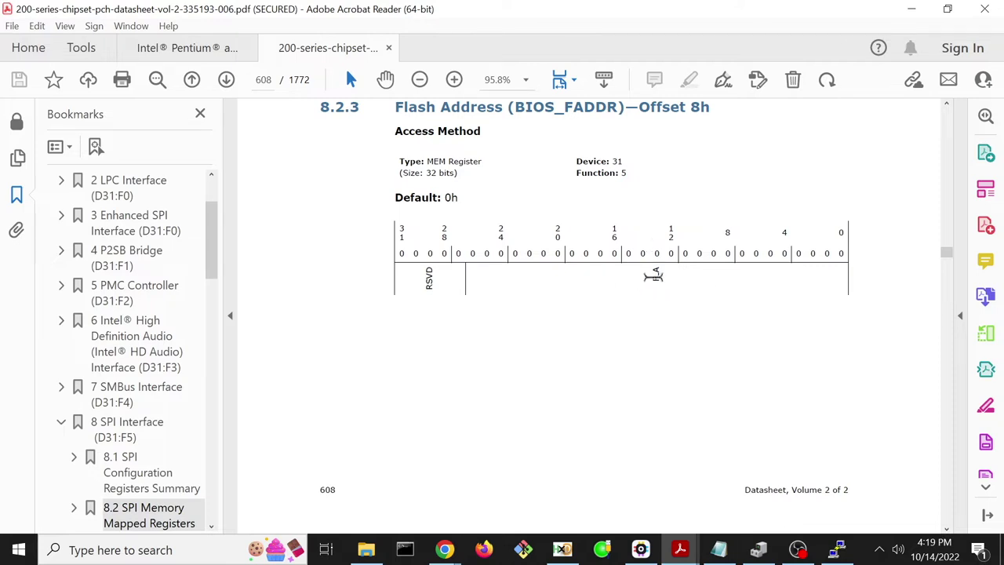
scroll(652, 275, up, 2)
scroll(653, 274, down, 4)
scroll(652, 275, up, 2)
scroll(654, 274, up, 3)
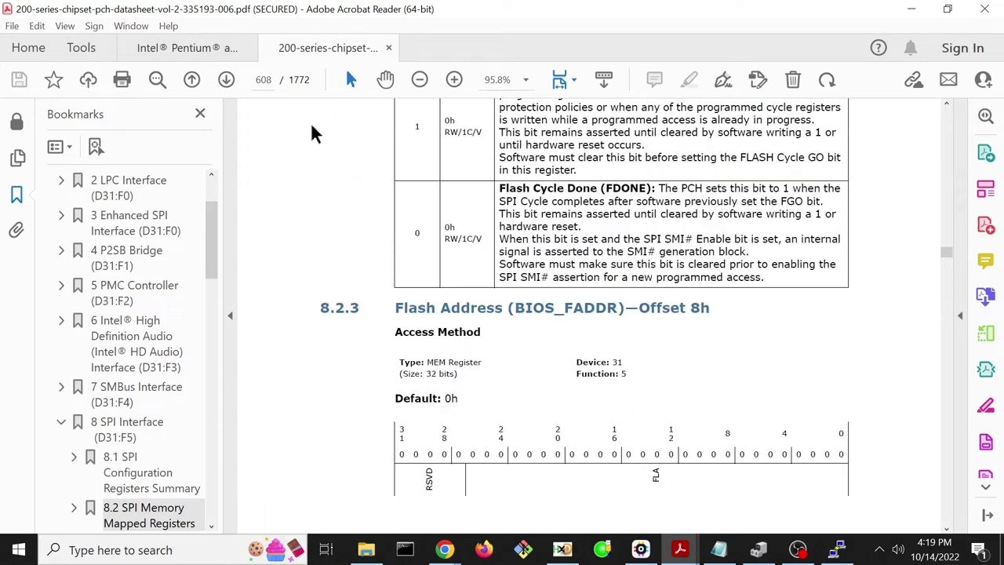
scroll(525, 185, up, 4)
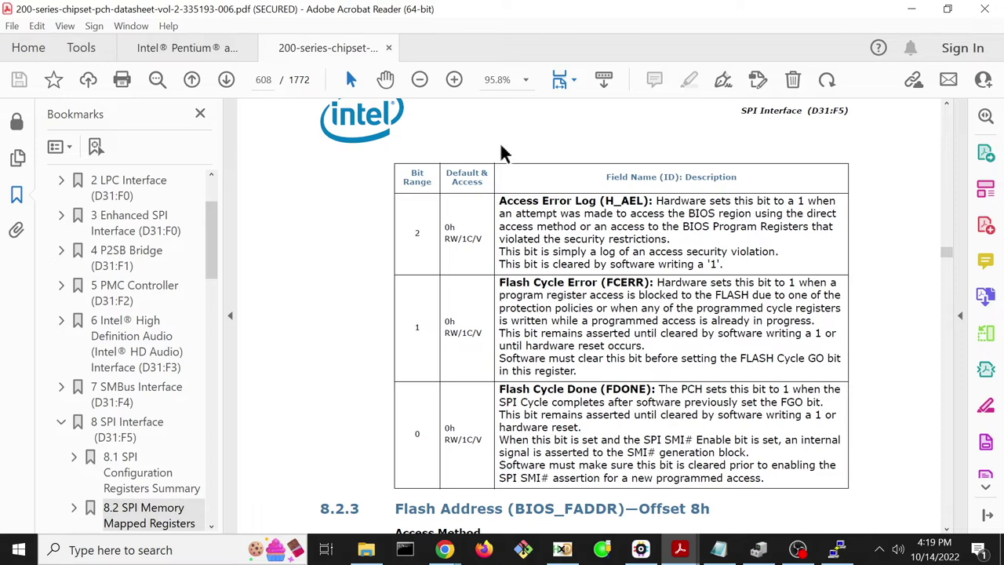
key(alt+Left)
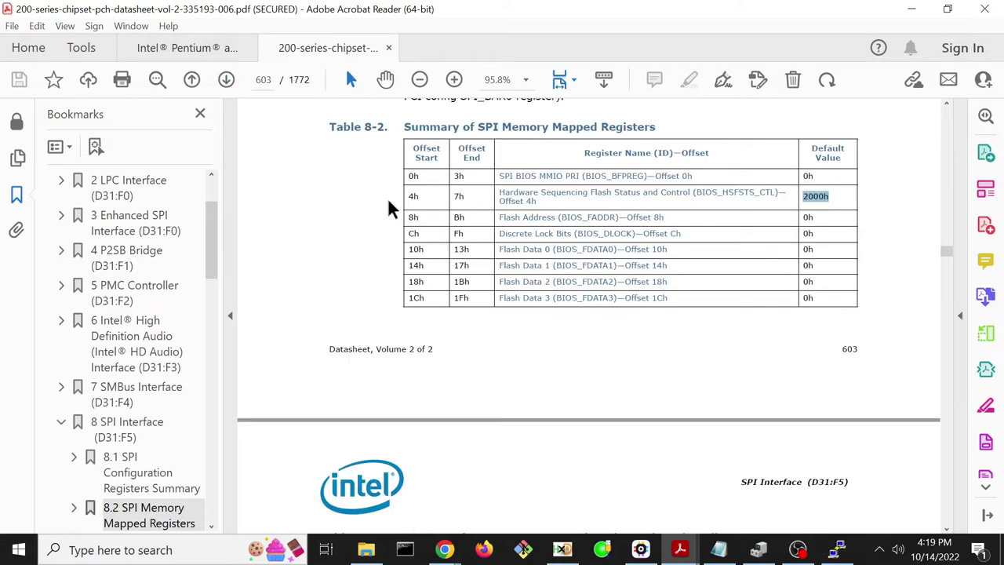
Step: Open the Hardware Sequencing Flash Status and Control (BIOS_HSFSTS_CTL) register at offset 4h and go to its bit field descriptions
click(657, 195)
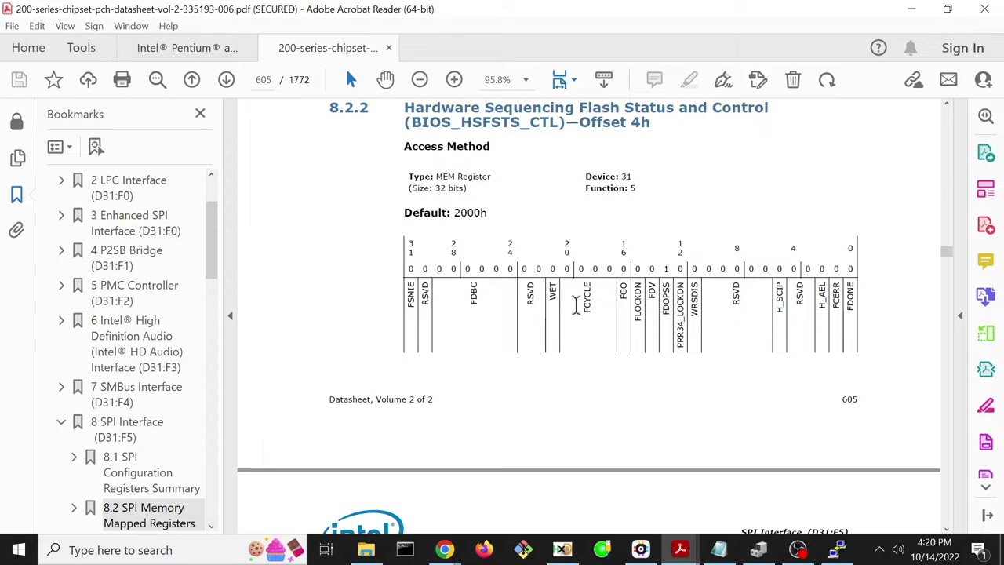
scroll(598, 291, down, 8)
scroll(598, 291, down, 4)
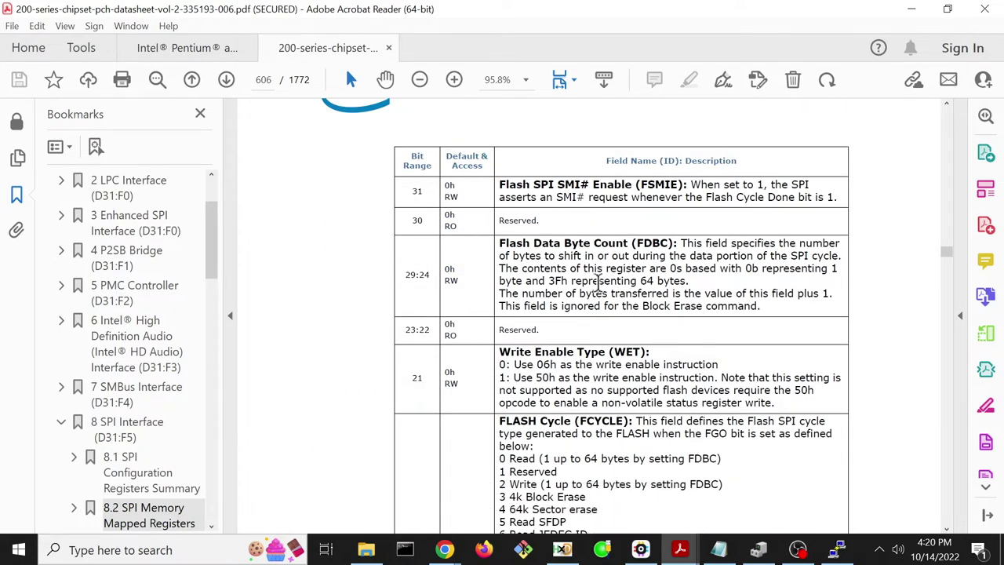
Step: Switch to Notepad, shrink its window to uncover the datasheet, and write A with 0 beneath it for the FSMIE bit 31
click(719, 549)
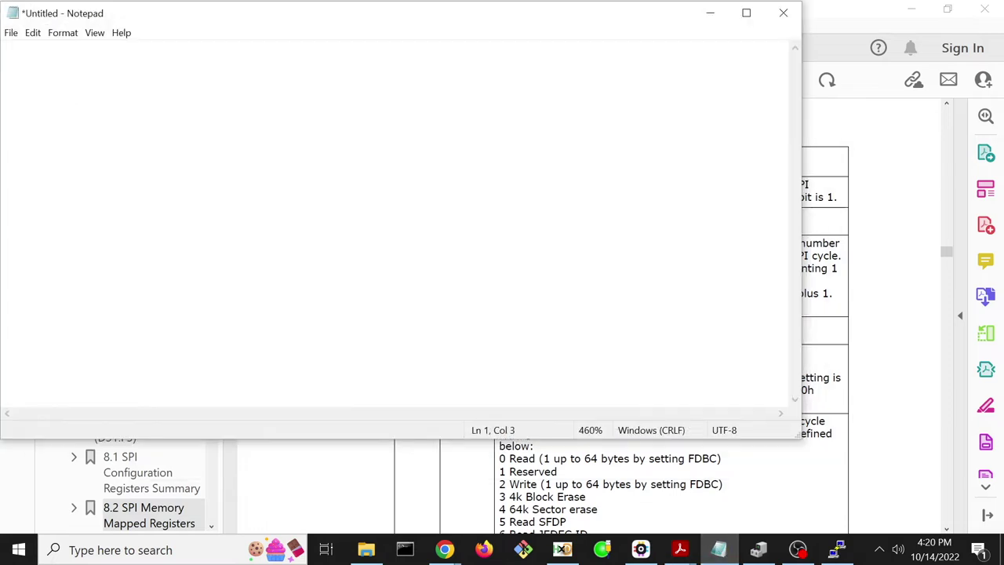
drag(794, 432, 650, 164)
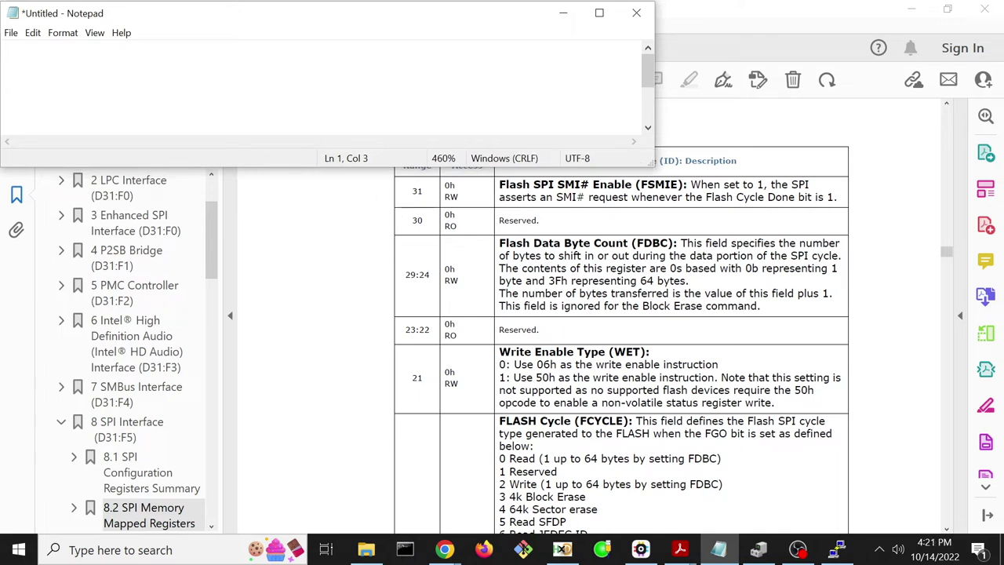
text(A)
key(Down)
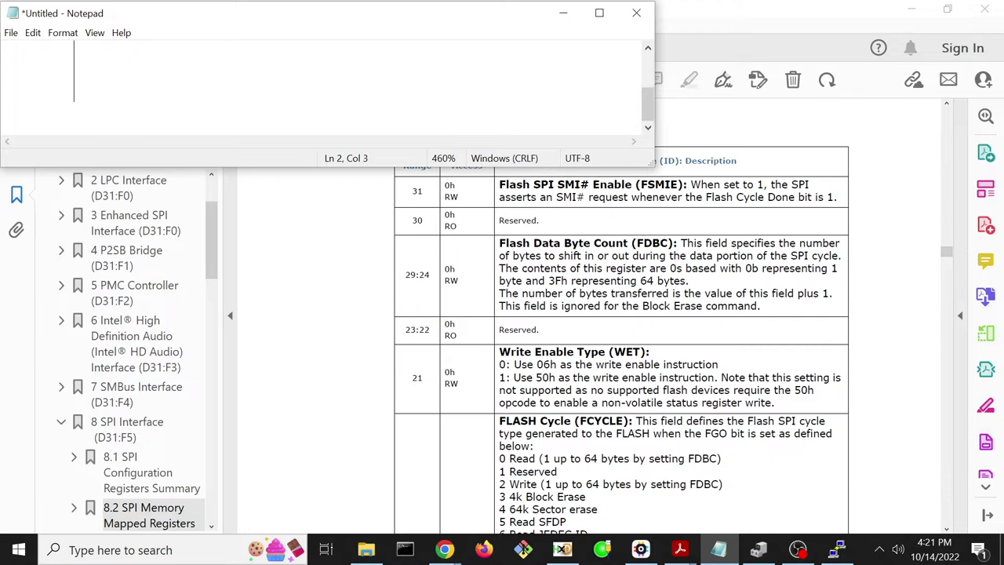
drag(652, 166, 651, 222)
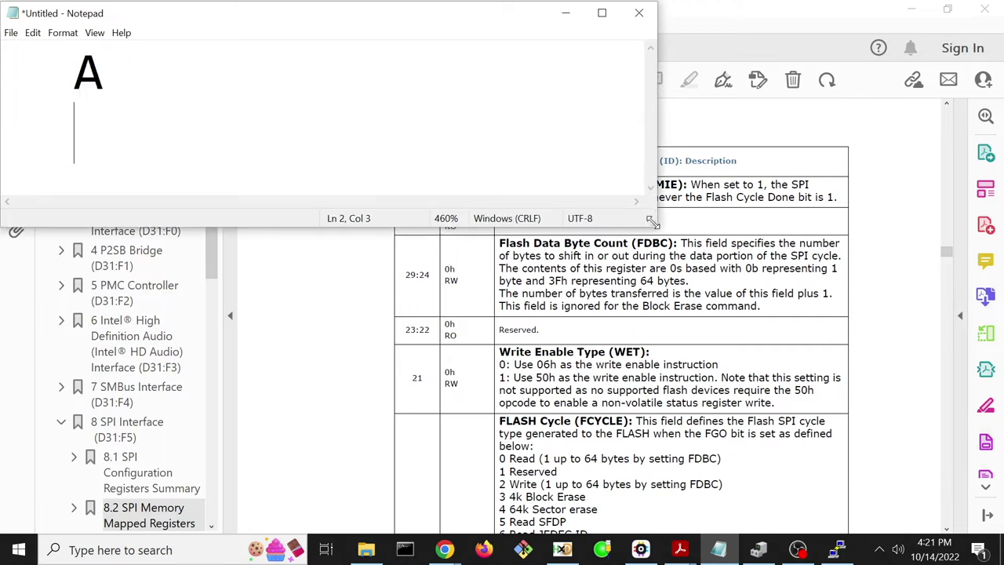
text(1)
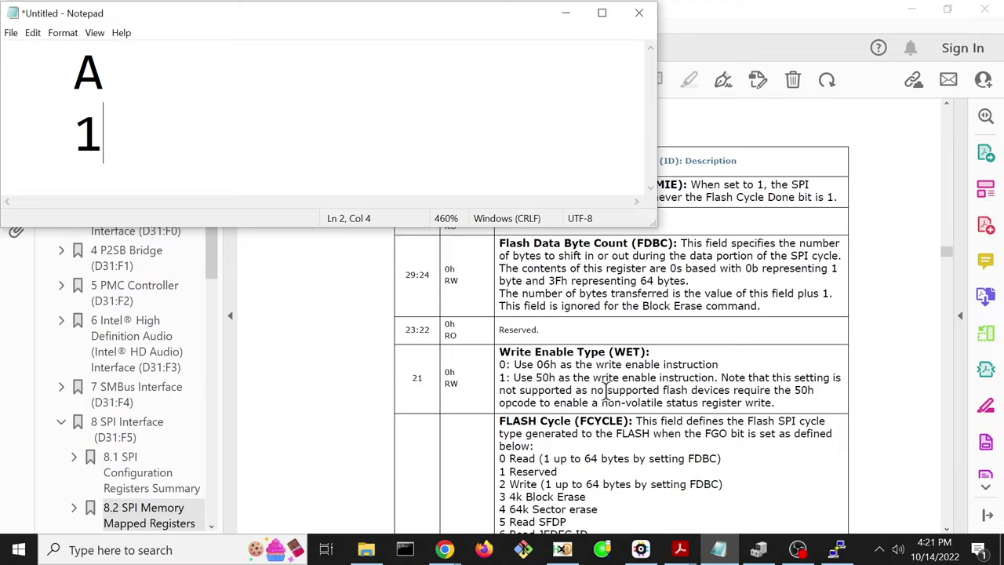
key(BackSpace)
text(0)
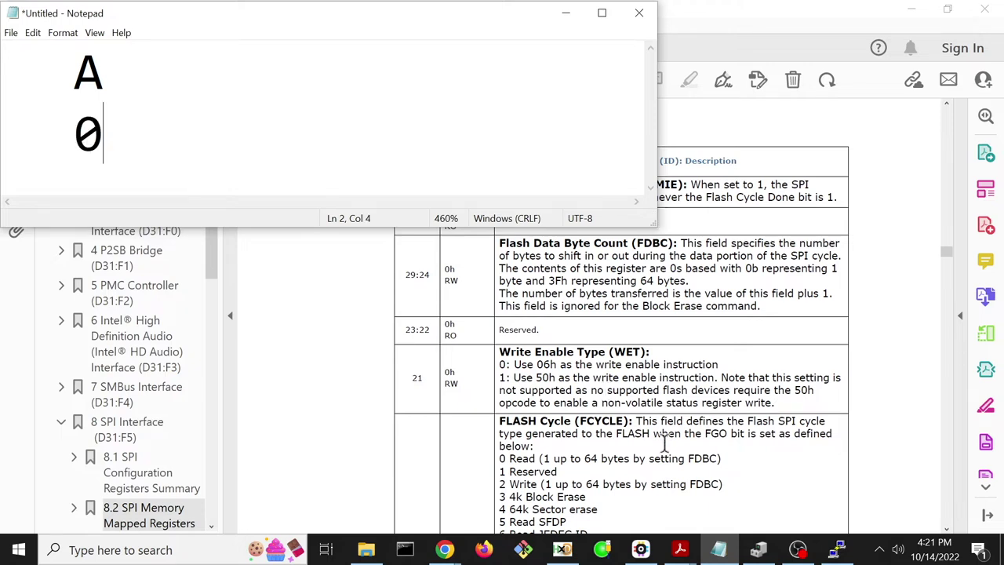
Step: Bring the datasheet's upper bit fields into view beside the Notepad notes and add B with 0 beneath it for reserved bit 30
click(648, 380)
scroll(648, 379, down, 1)
scroll(644, 380, up, 4)
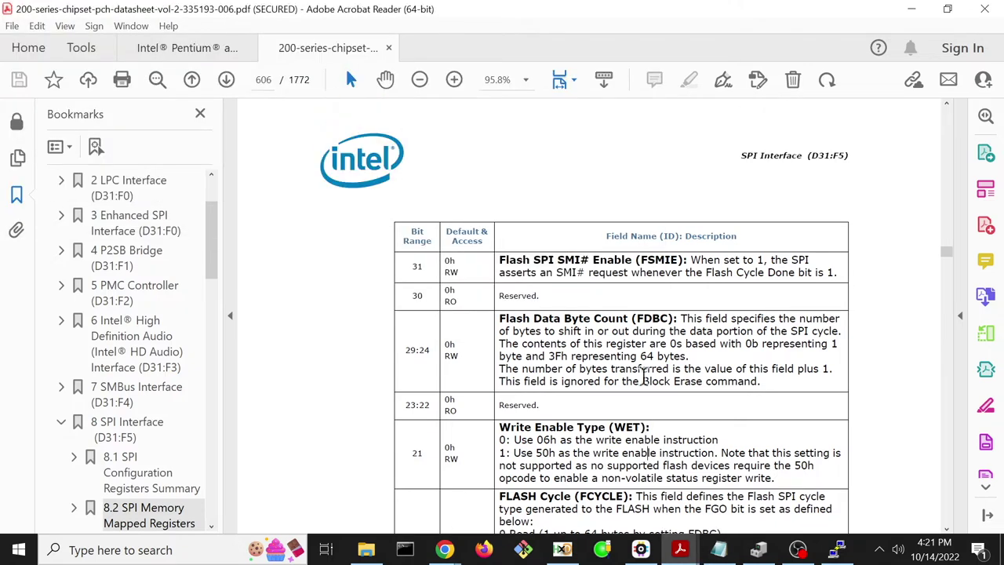
mouse_move(839, 551)
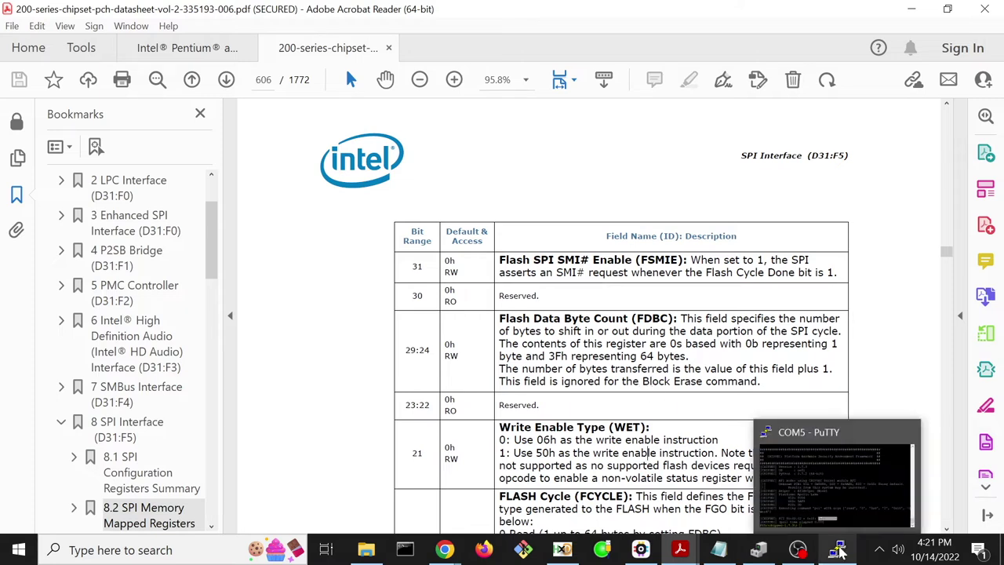
click(719, 549)
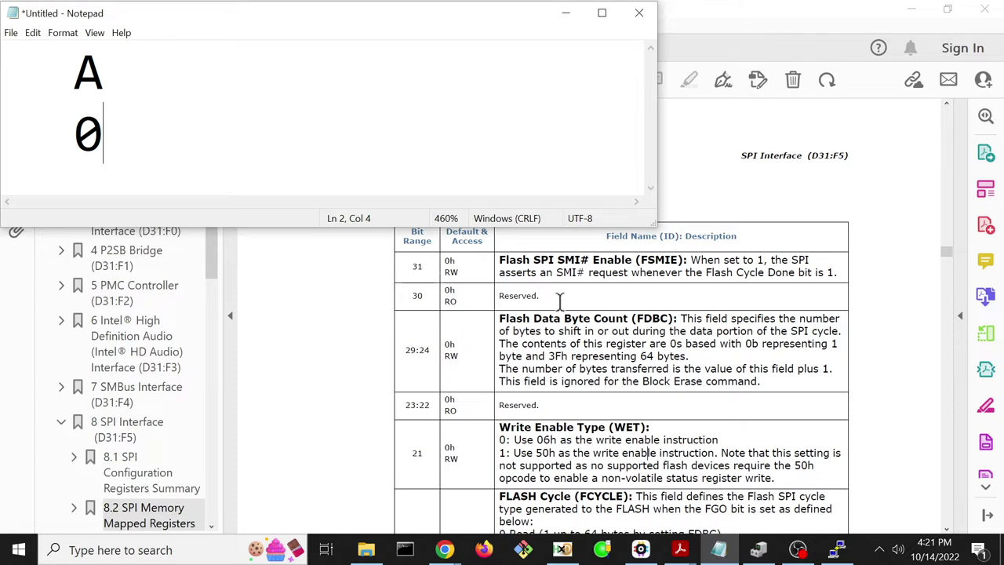
key(Up)
text(B)
key(Down)
text(0)
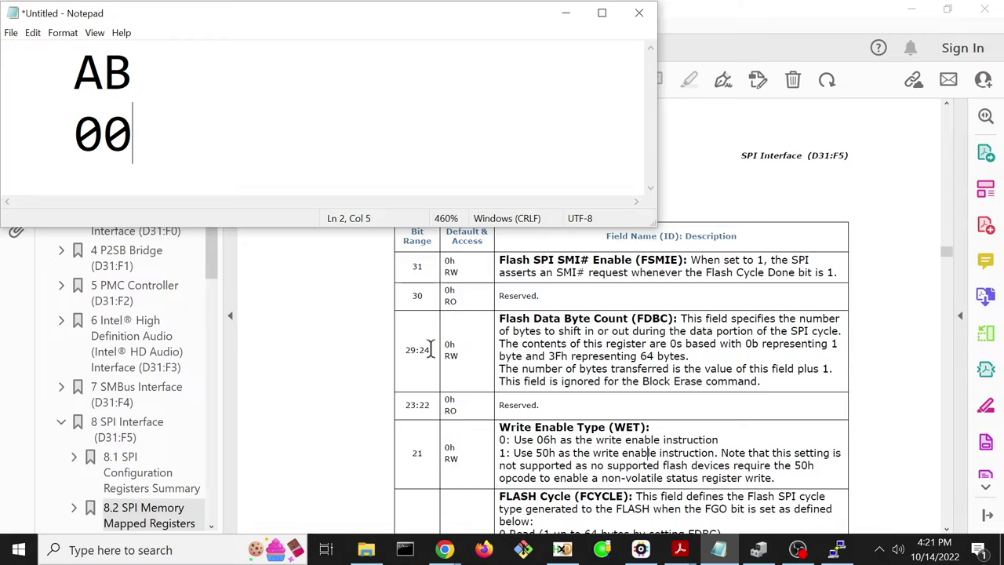
Step: Add CCCCCC to the first line and 111111 to the second for the Flash Data Byte Count bits 29:24
key(Up)
text(CCCCCC)
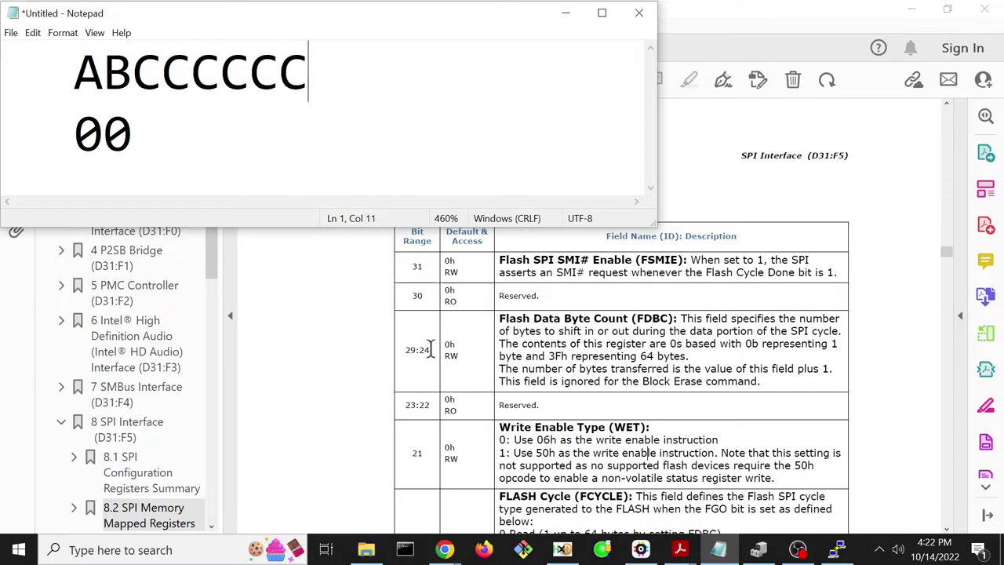
key(Down)
text(111111)
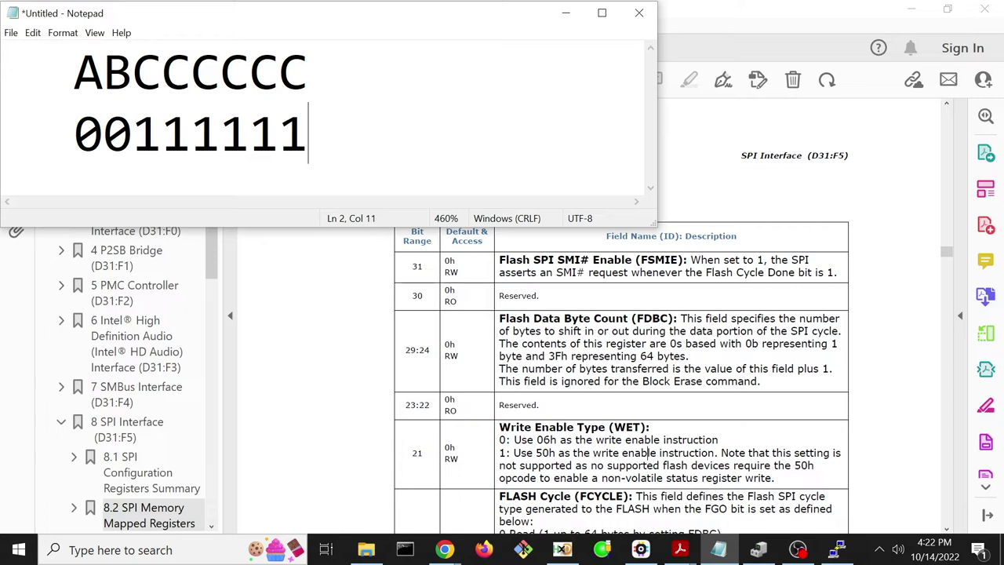
key(shift+Left)
key(shift+Left)
key(shift+Left)
key(shift+Left)
key(Left)
key(shift+Left)
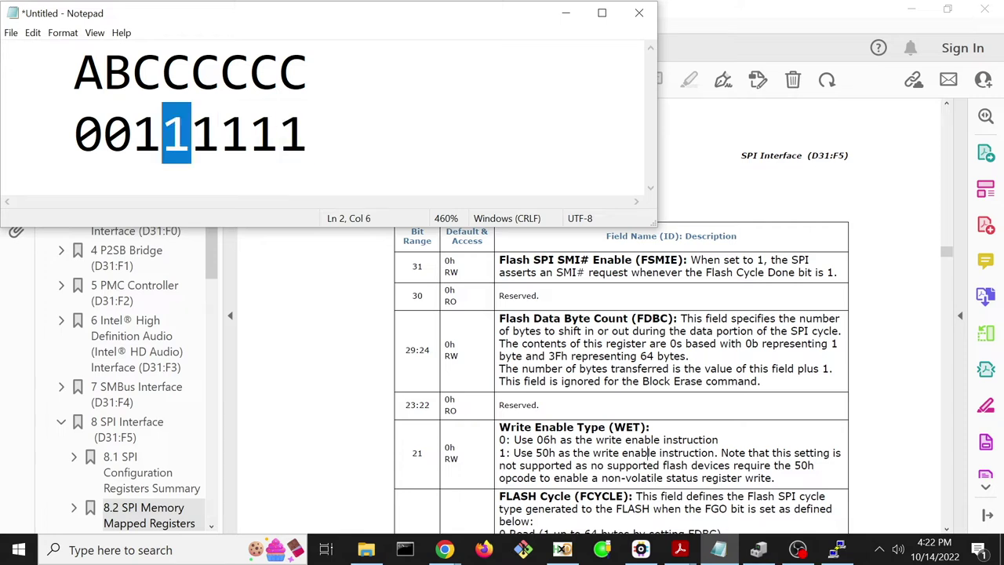
key(shift+Left)
key(shift+Left)
key(shift+Left)
key(shift+Right)
key(shift+Right)
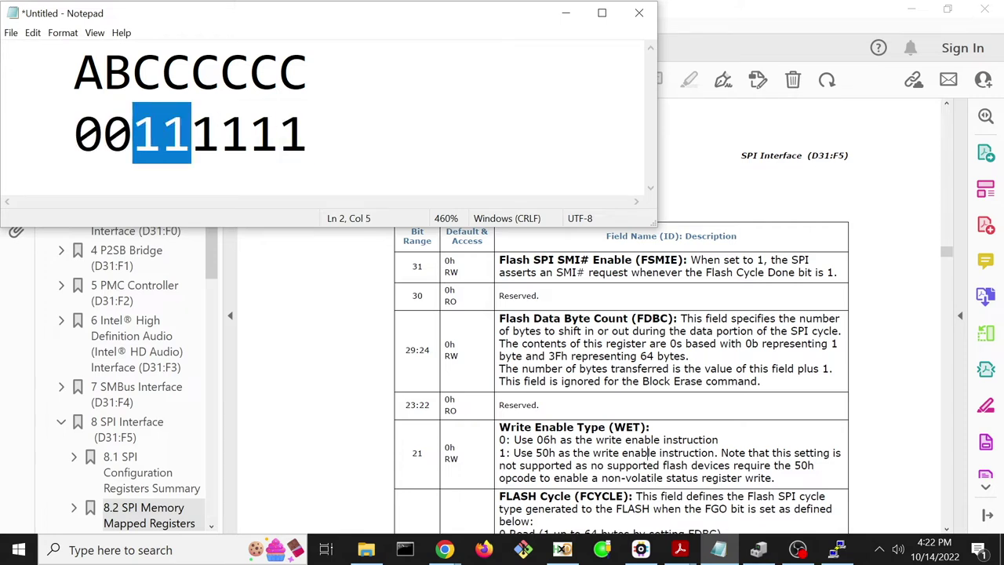
key(Right)
key(Right)
key(Right)
key(Right)
key(Right)
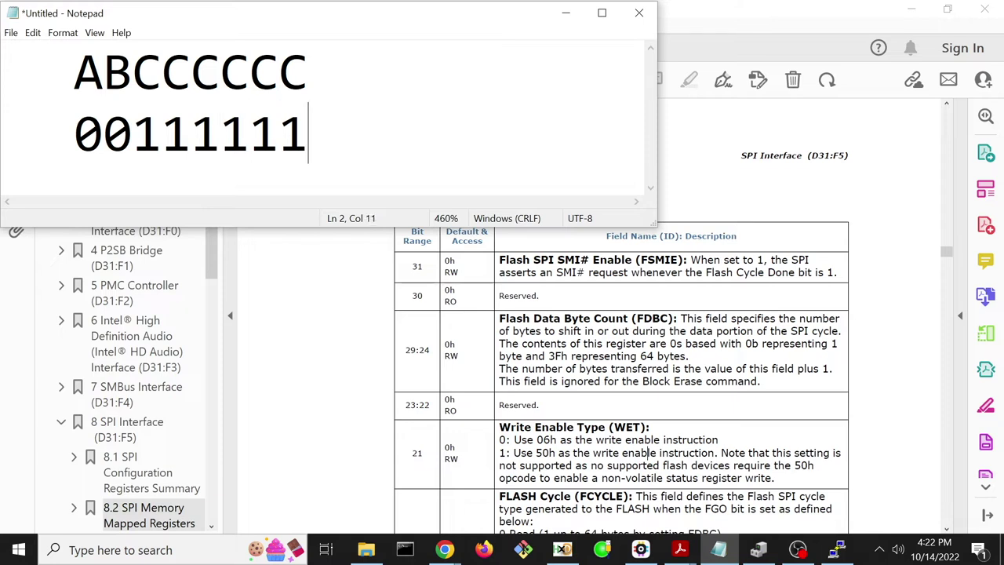
Step: Replace the two leading 1s of the Flash Data Byte Count bits with 00
key(Left)
key(Left)
key(Left)
key(Left)
key(shift+Left)
key(shift+Left)
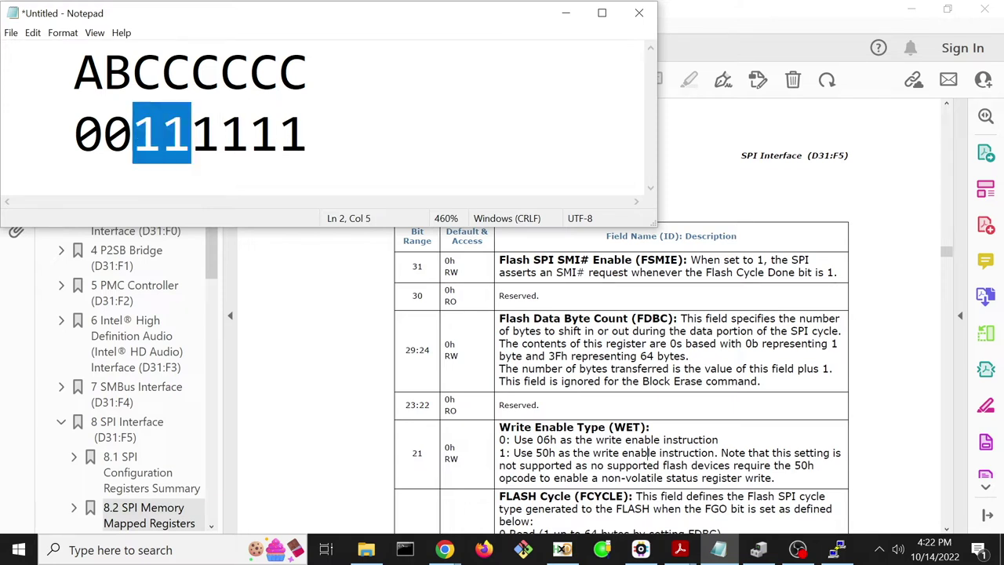
text(00)
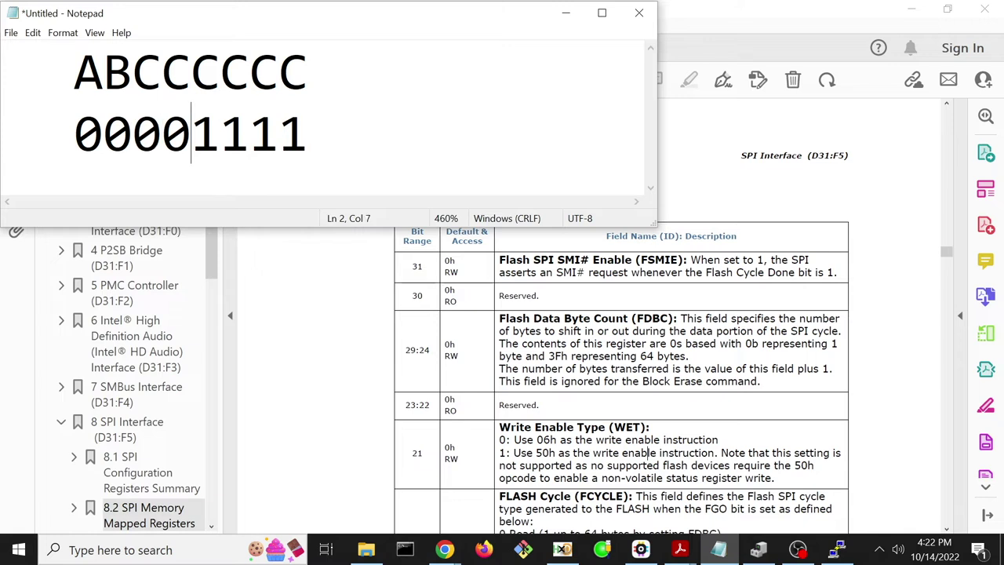
Step: Add DD to the end of the first line and 00 to the second for reserved bits 23:22
key(shift+Right)
key(shift+Right)
key(shift+Right)
key(shift+Right)
key(Left)
key(Right)
key(Right)
key(Right)
key(Right)
text(DD)
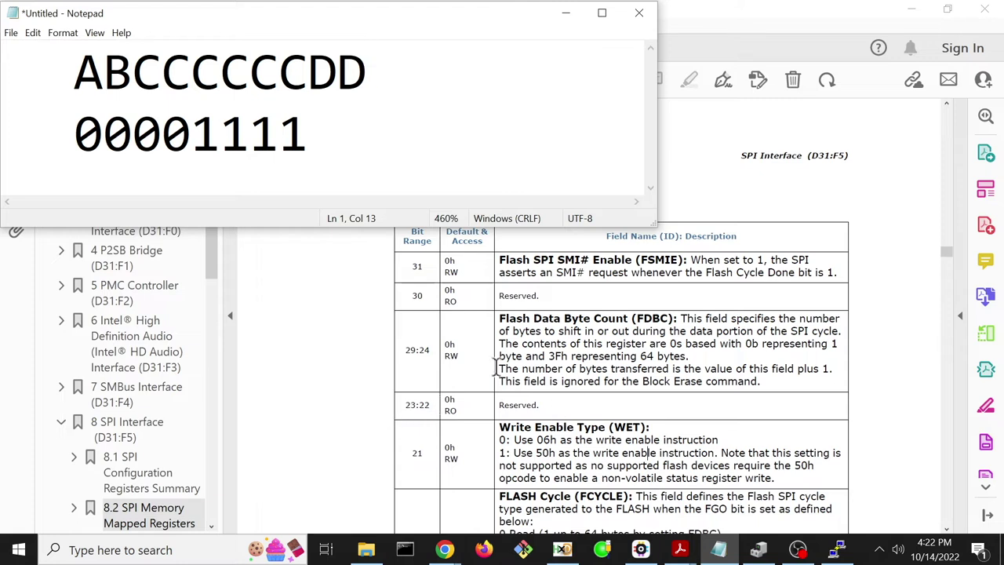
key(Down)
text(00)
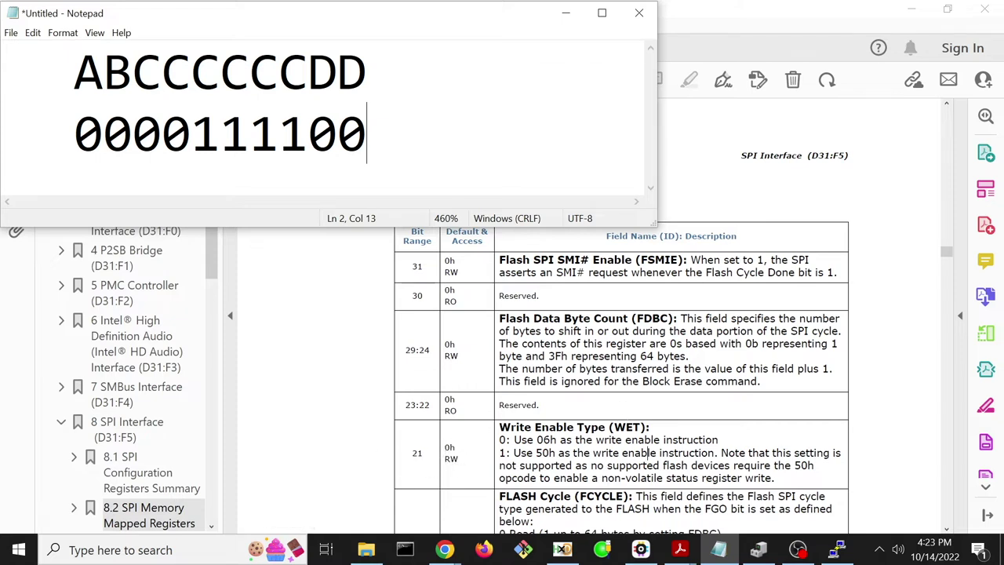
Step: Add E to the first line and 0 to the second for the Write Enable Type bit 21
key(Up)
text(E)
key(Down)
text(0)
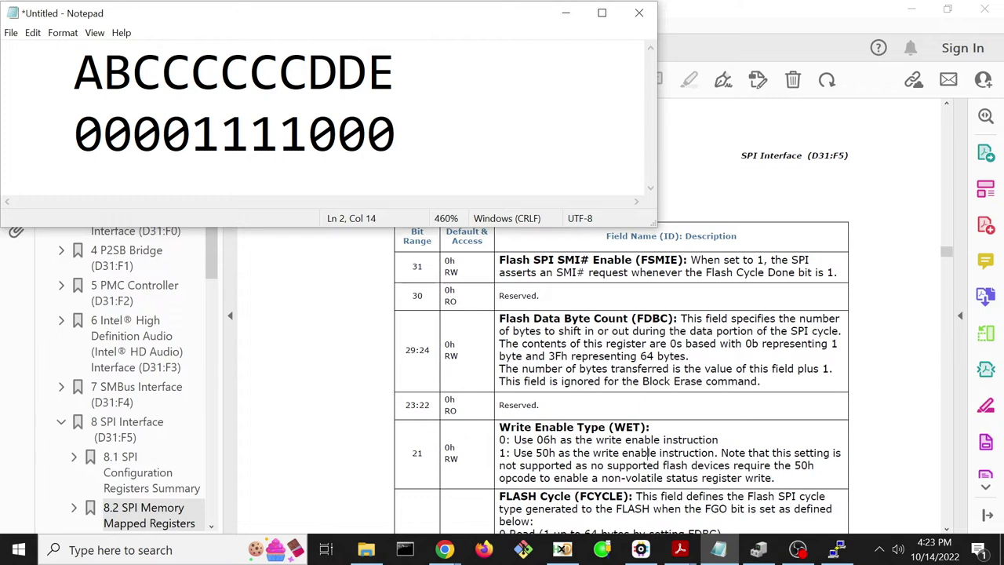
Step: Go to the FLASH Cycle (FCYCLE) field in the datasheet and highlight the Read cycle type
click(571, 355)
scroll(570, 355, down, 4)
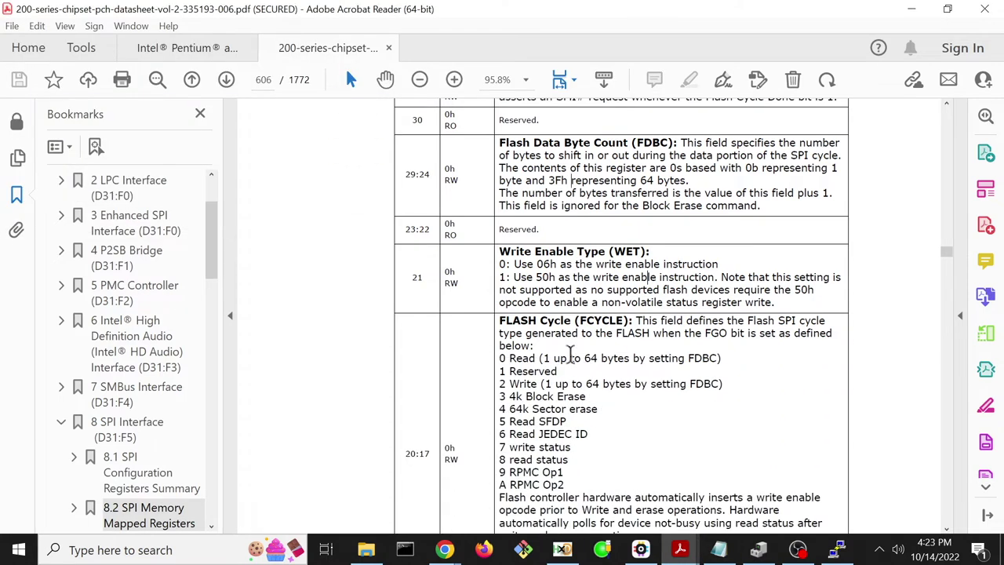
scroll(570, 356, down, 3)
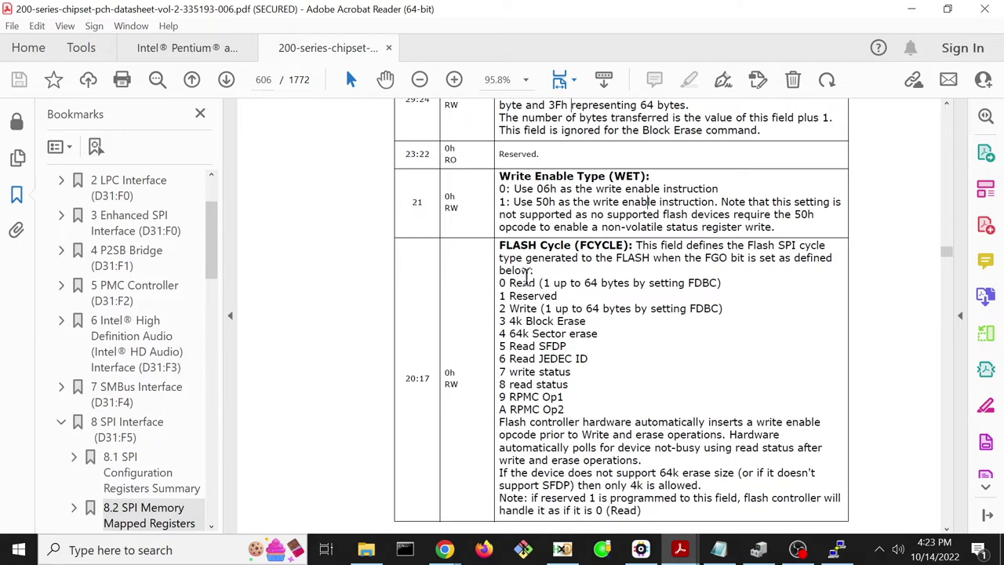
drag(537, 283, 508, 279)
mouse_move(538, 309)
mouse_down()
mouse_move(509, 308)
mouse_move(556, 321)
mouse_move(525, 321)
mouse_up()
click(574, 345)
drag(538, 283, 507, 282)
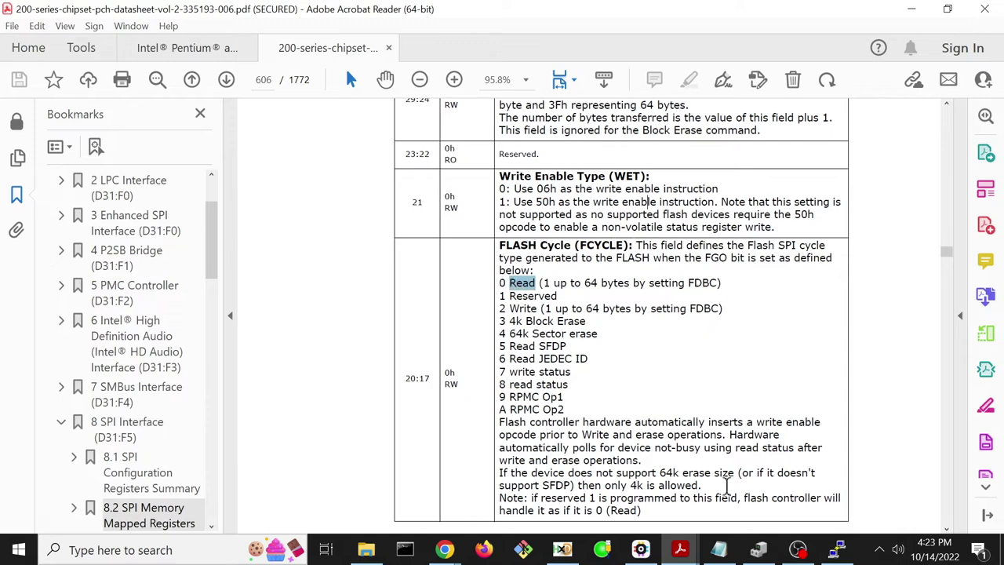
Step: Return to the Notepad notes and add FFFF with 0000 beneath it for the FCYCLE bits 20:17
click(840, 549)
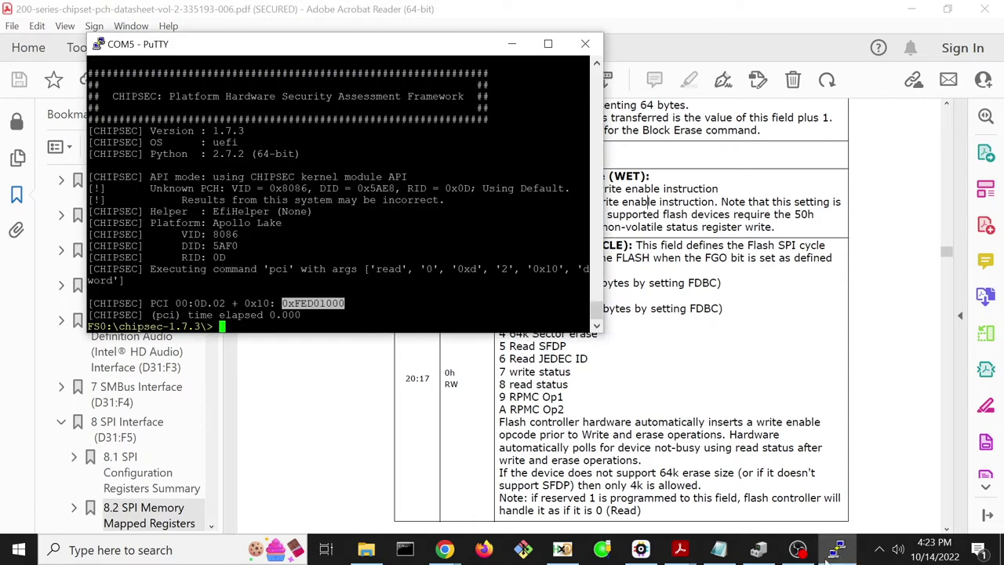
click(718, 549)
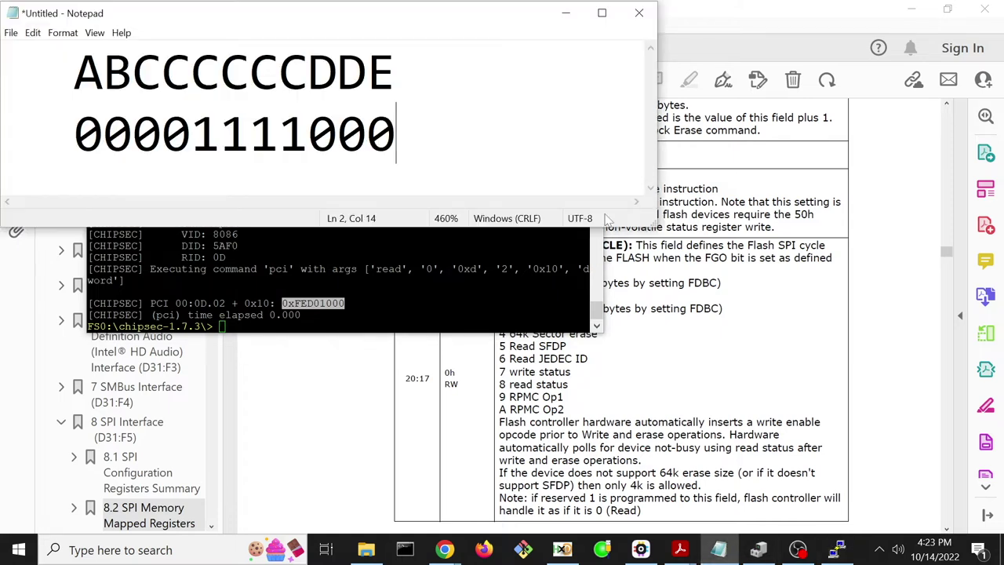
key(Up)
text(FFFF)
key(Down)
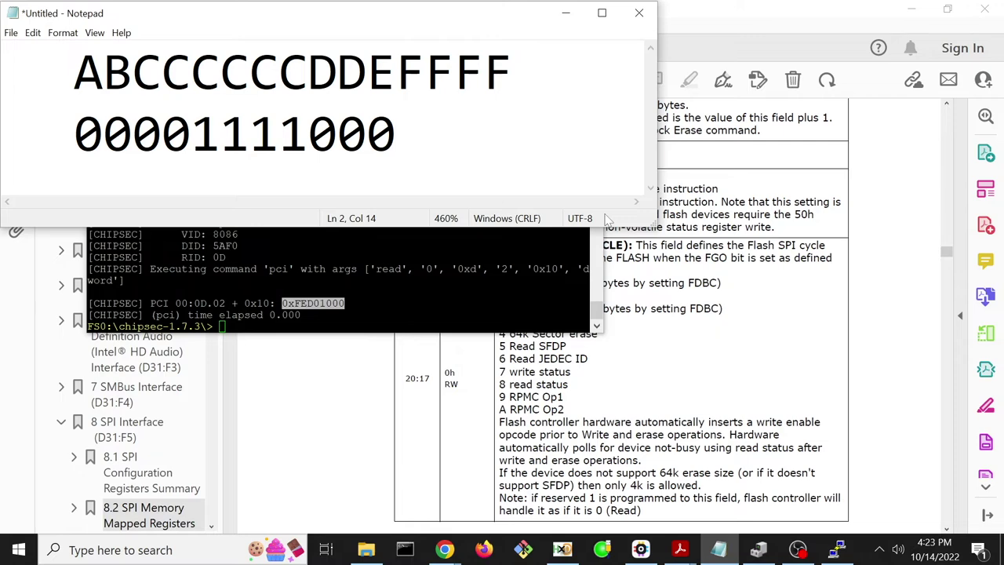
text(0000)
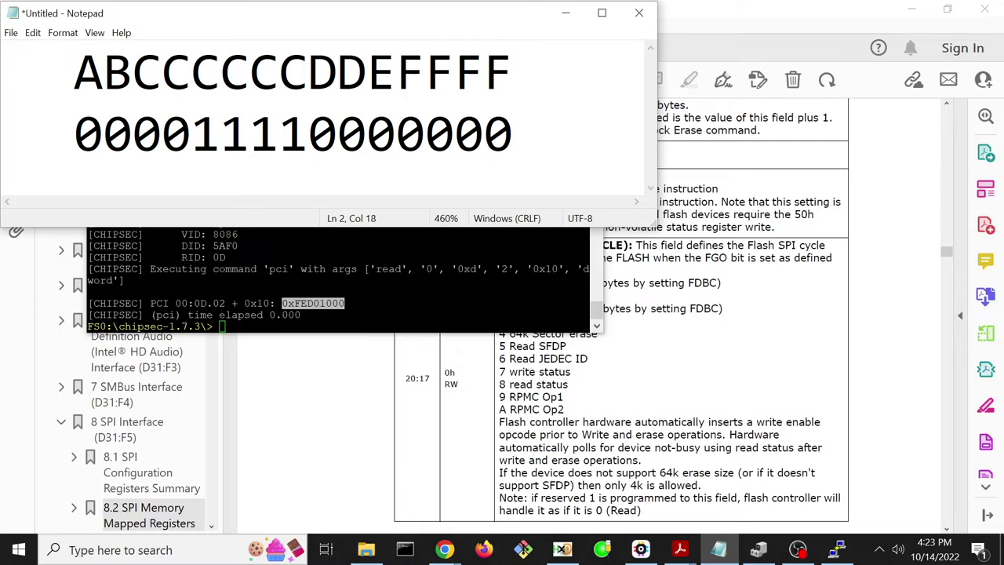
Step: Look up the Flash Cycle Go (FGO) bit 16 in the datasheet and add G with 1 beneath it in Notepad
click(519, 366)
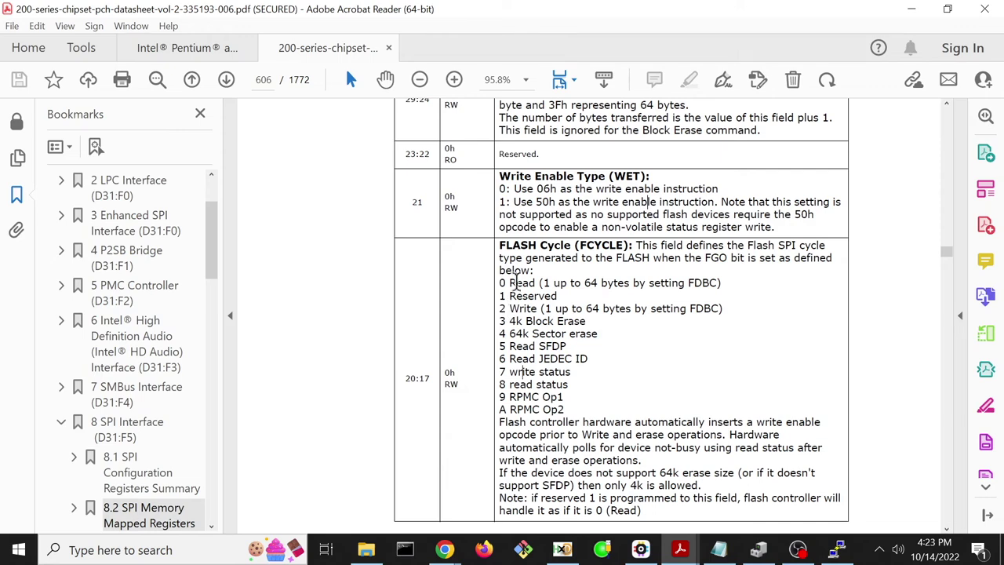
scroll(507, 298, down, 3)
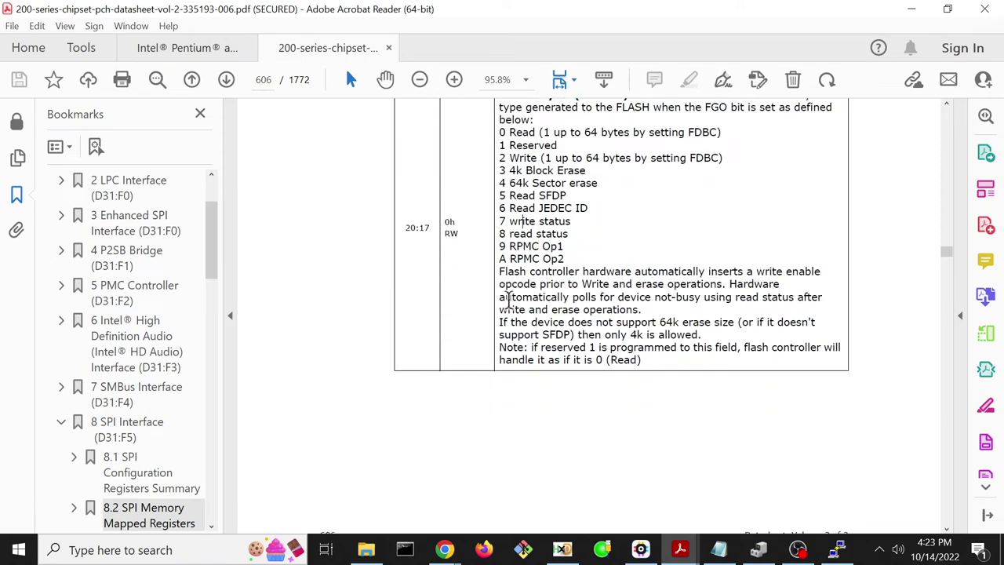
scroll(509, 308, down, 3)
scroll(510, 308, down, 6)
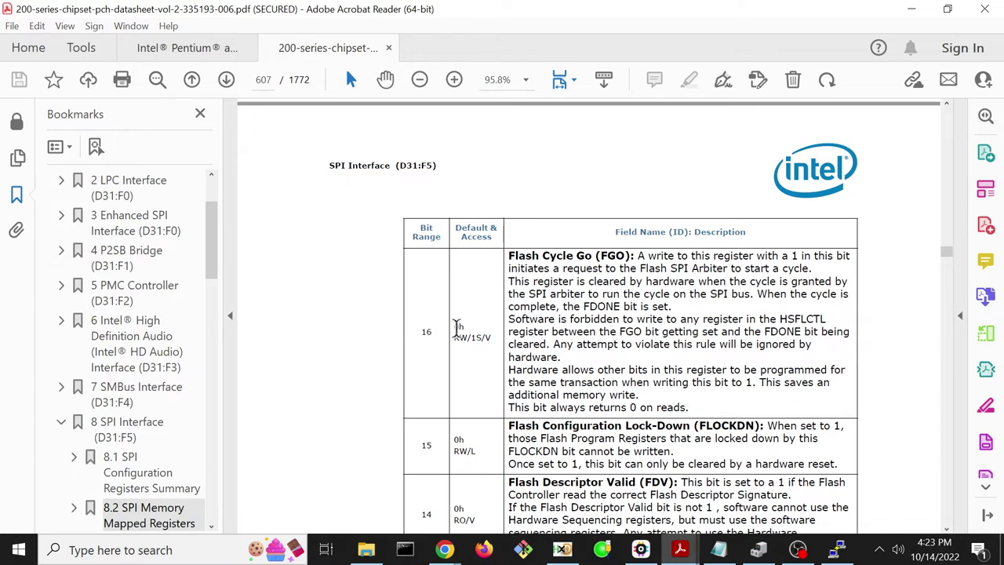
mouse_move(833, 554)
click(725, 498)
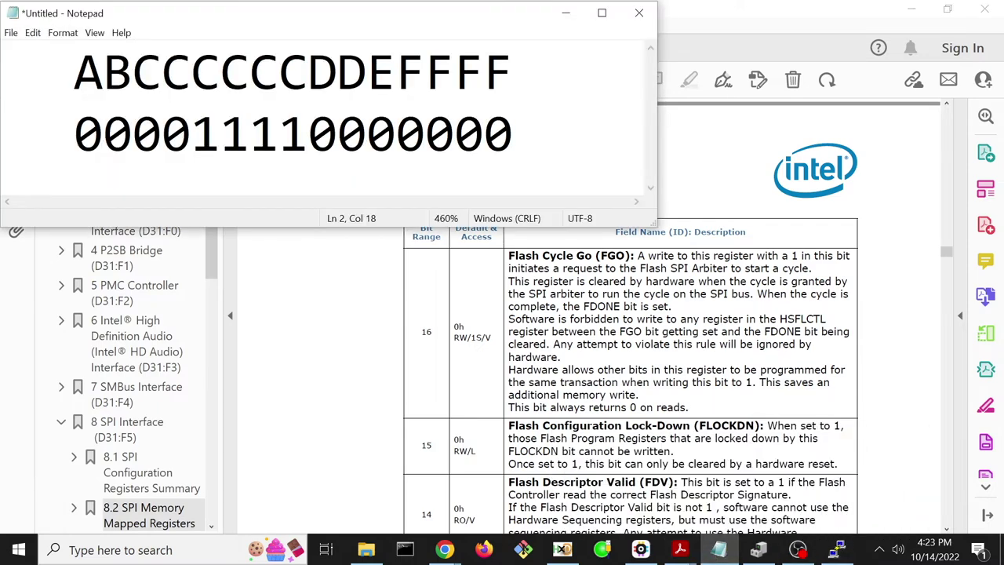
key(Up)
text(G)
key(Down)
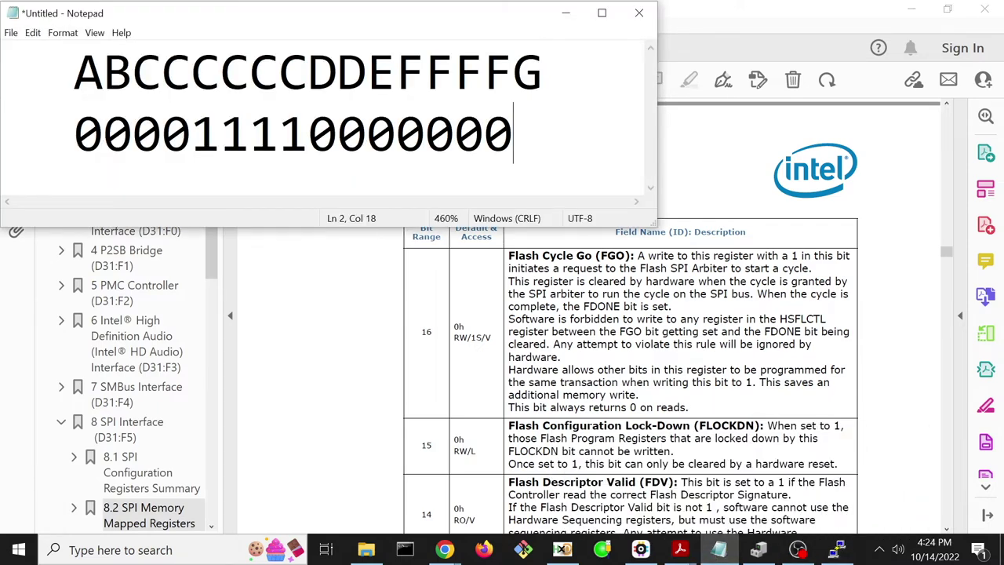
text(1)
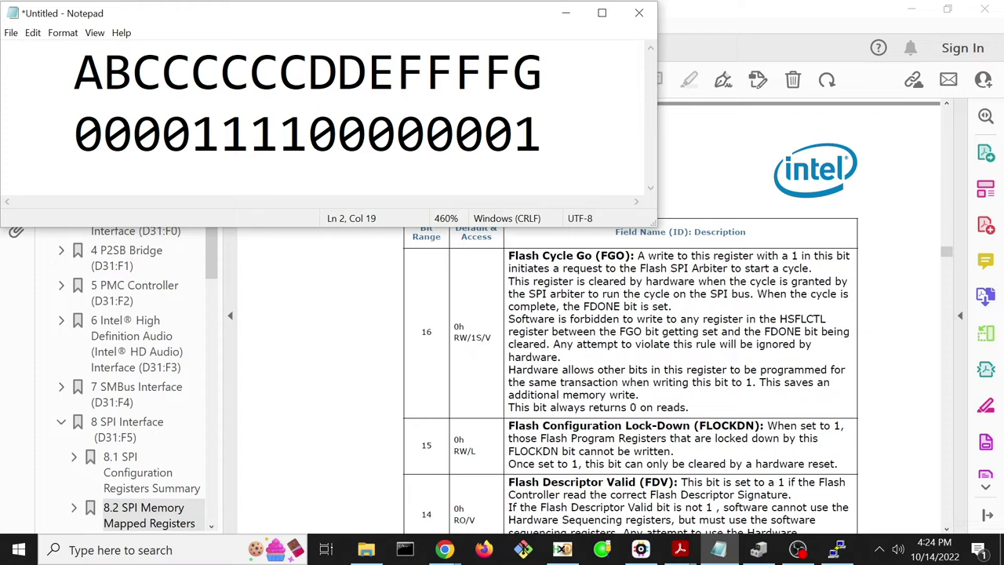
Step: Write the hex digits 0, F, 0 and 1, prefixed with 0x, on a new line beneath their four-bit groups
key(Return)
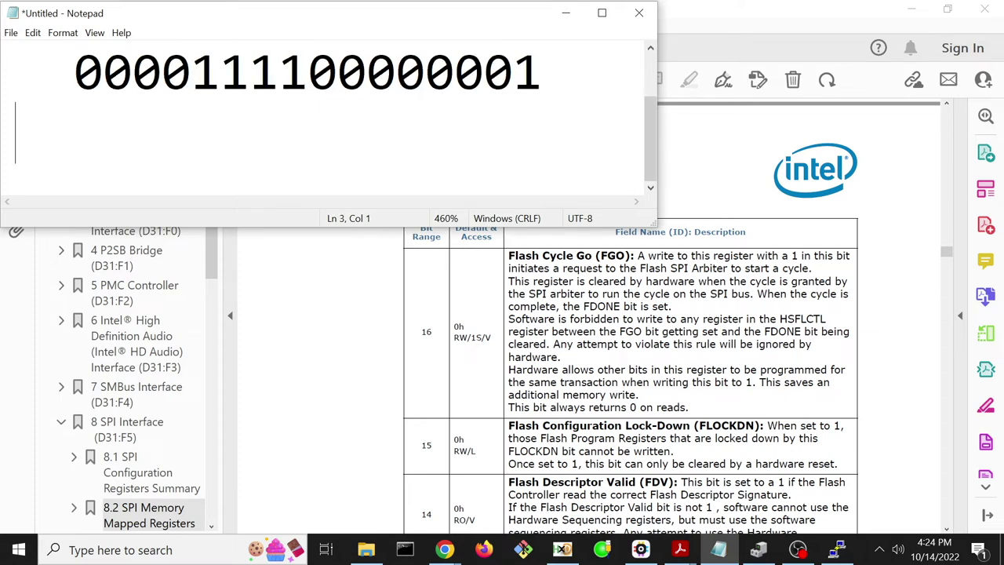
text(0x)
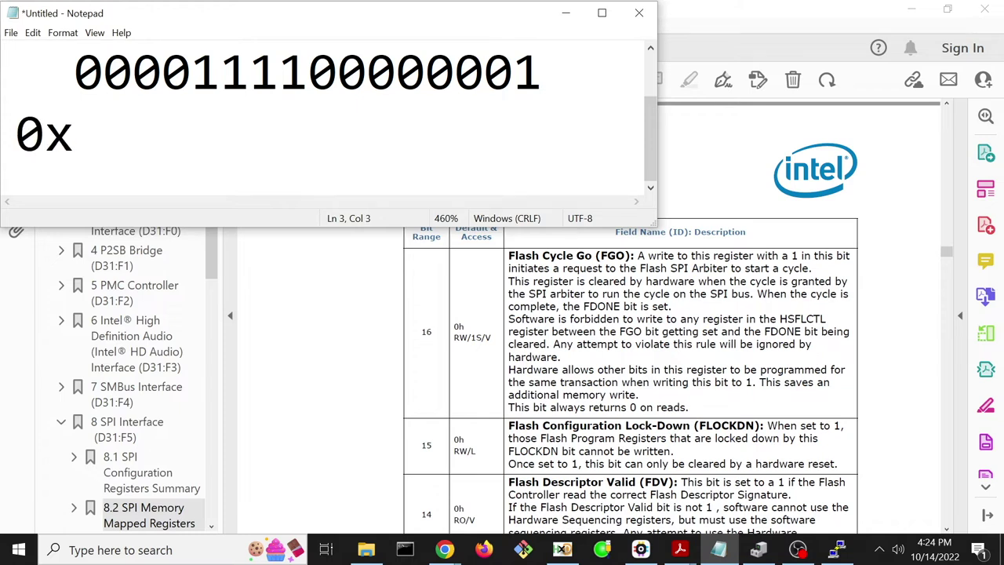
text(0)
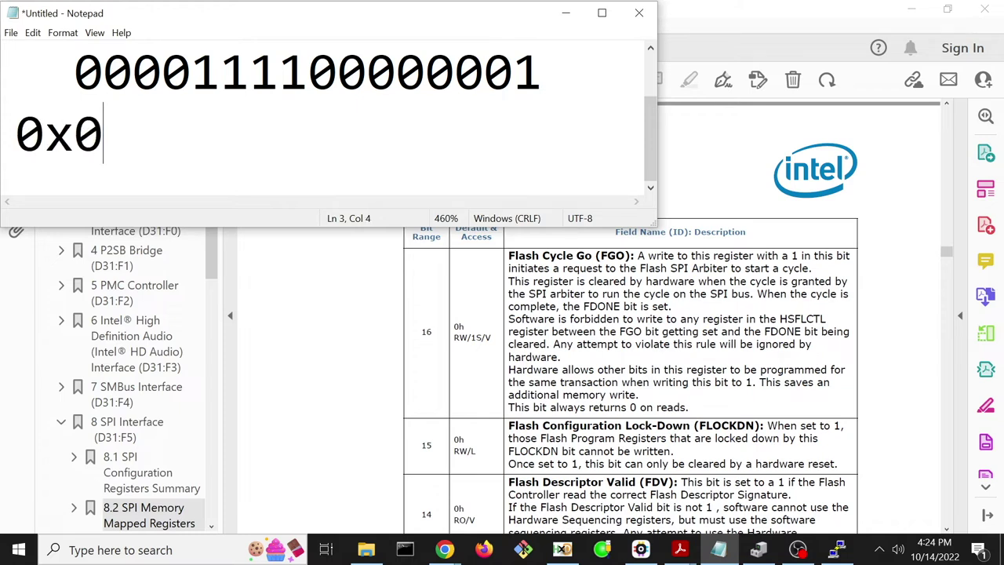
key(BackSpace)
text(F)
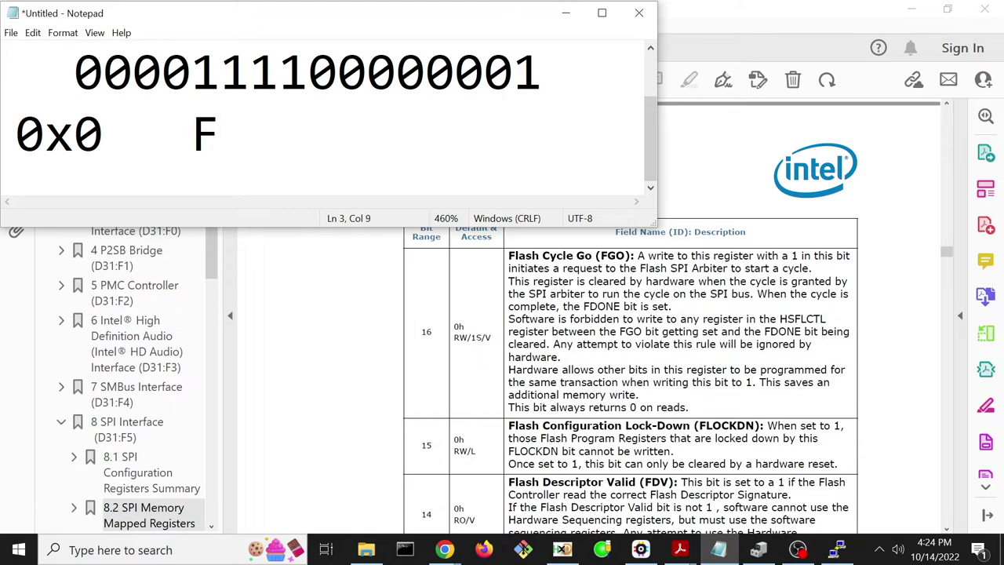
text(0   )
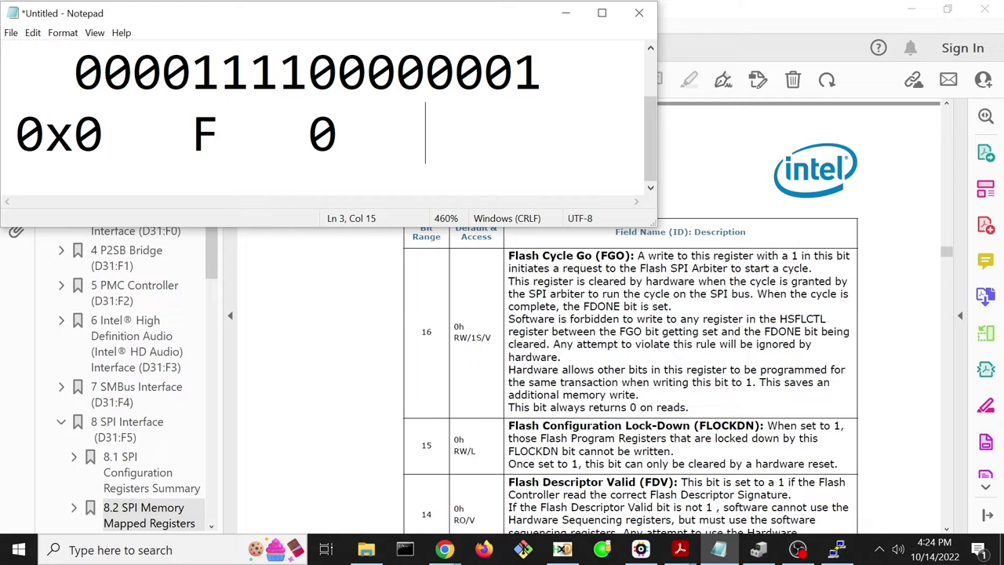
text(1)
Step: Write the combined hex value 0x0F01 on the next line
key(Return)
text(0x)
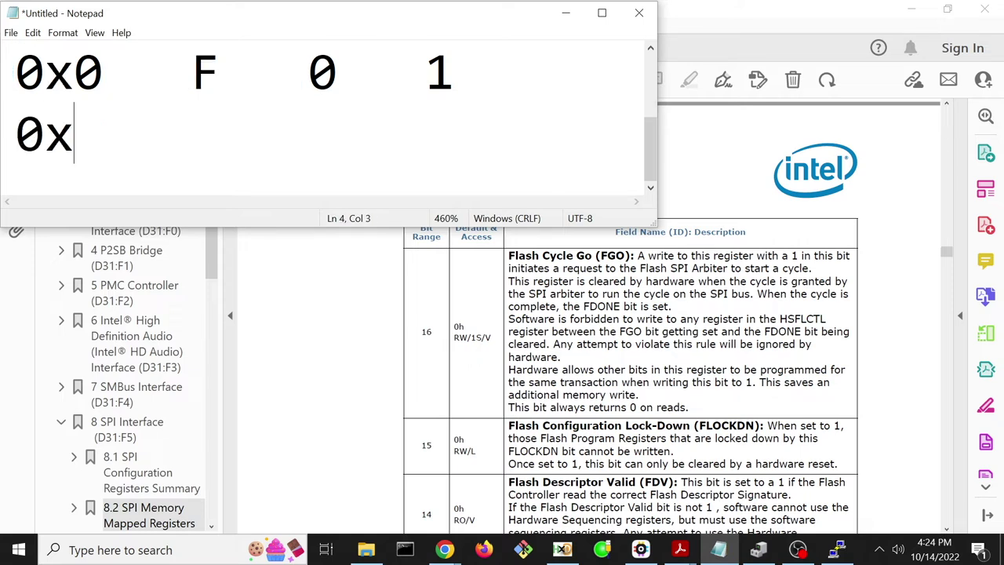
text(0F01)
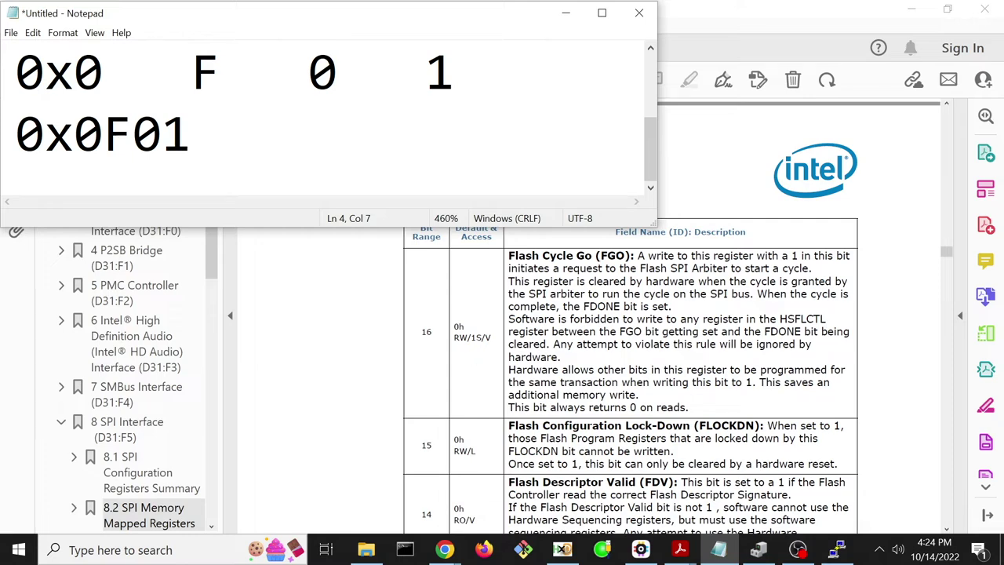
Step: Return to the BIOS_HSFSTS_CTL bit layout in section 8.2.2 of the datasheet and highlight its upper 16 bits, 31:16
click(406, 366)
scroll(406, 365, up, 3)
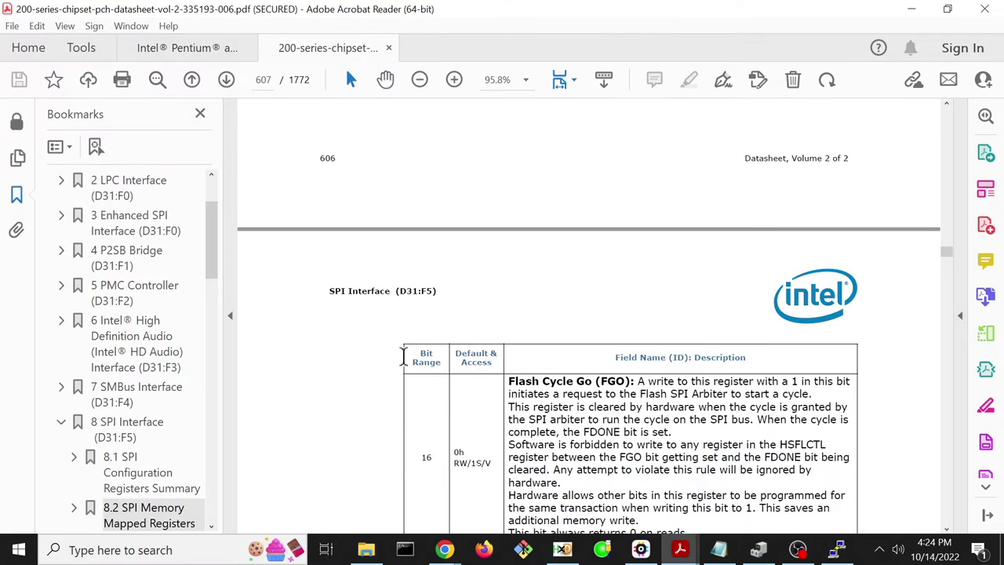
scroll(405, 366, up, 12)
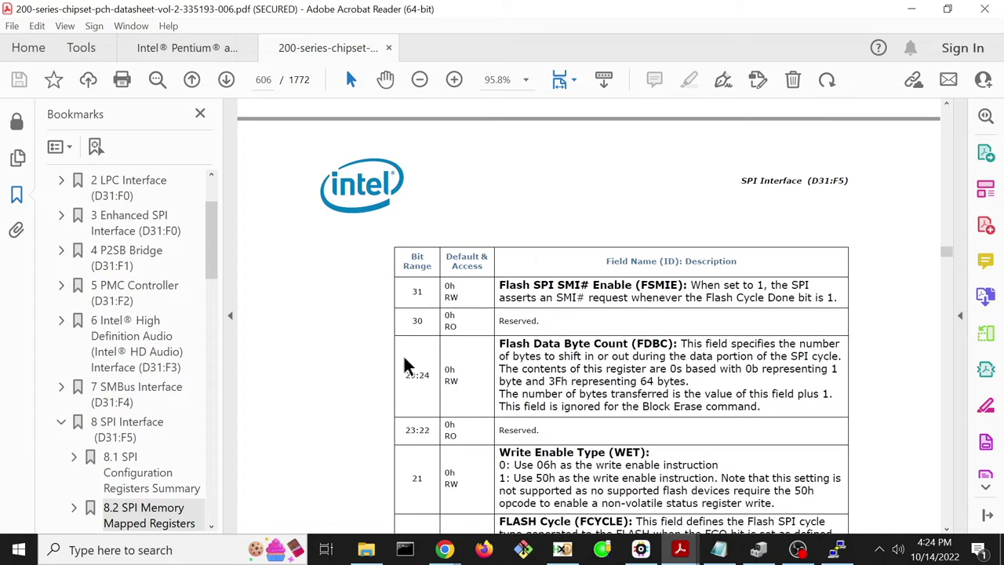
scroll(406, 365, up, 5)
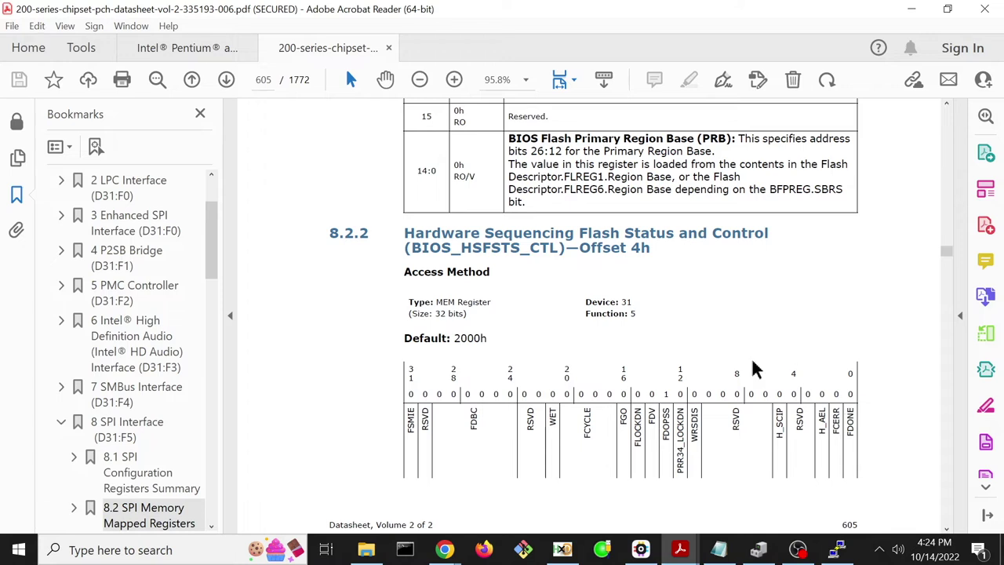
drag(635, 393, 403, 385)
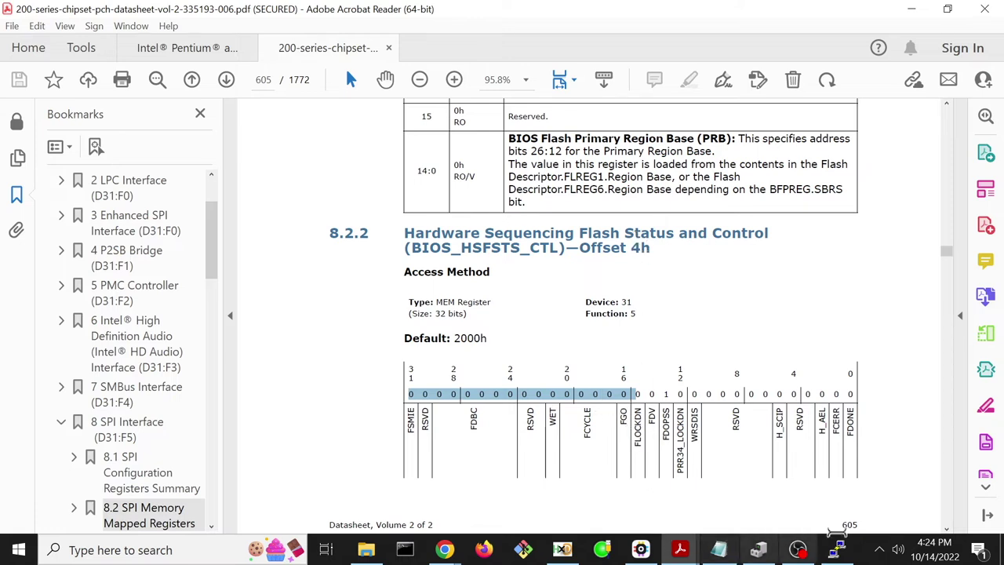
Step: Check the SPI base address in the PuTTY output and write SPIBAR0 = 0xFED01000 on a new line in Notepad
click(837, 549)
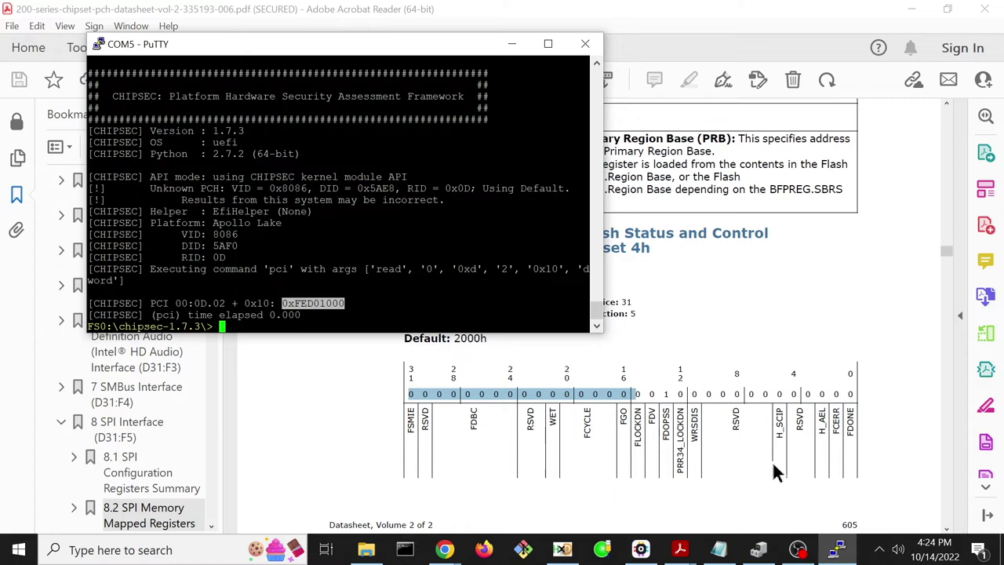
click(737, 541)
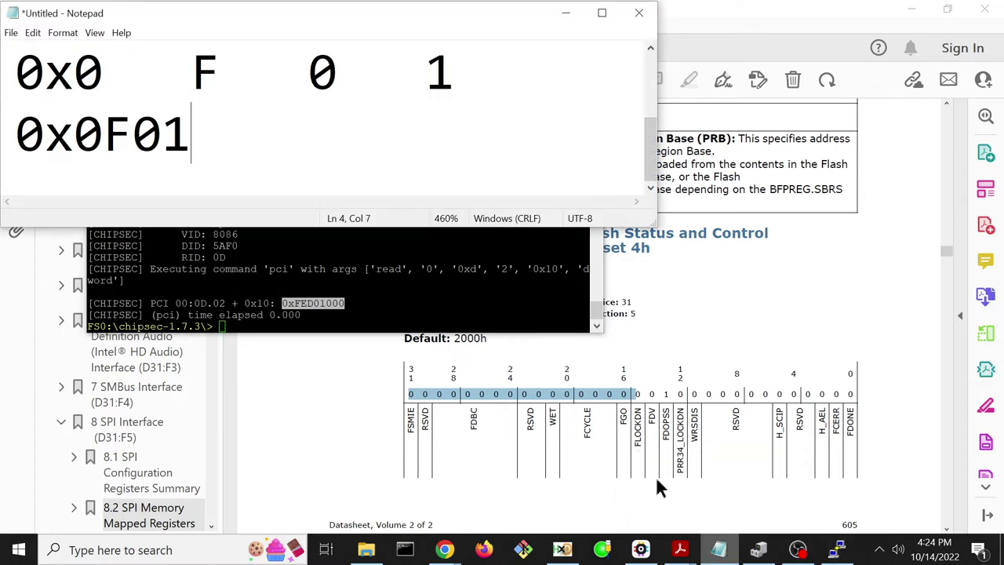
key(Return)
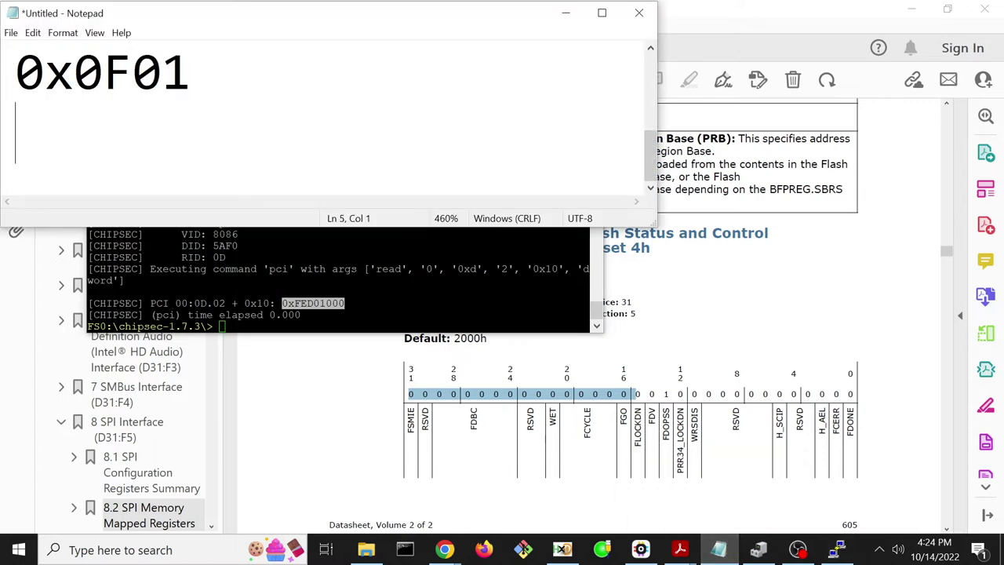
text(SBI)
key(BackSpace)
key(BackSpace)
text(PIBAR0 = )
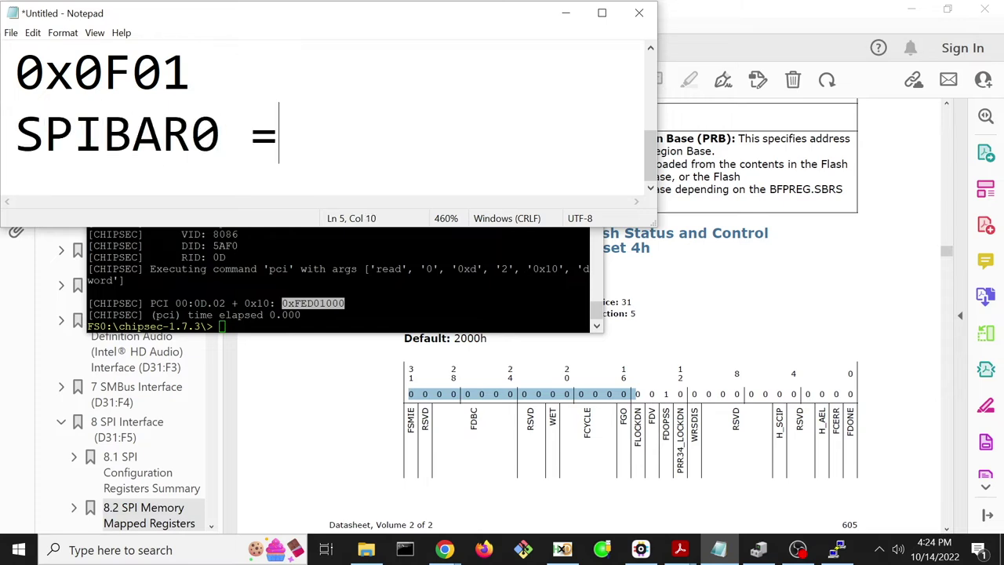
text(0xFED0)
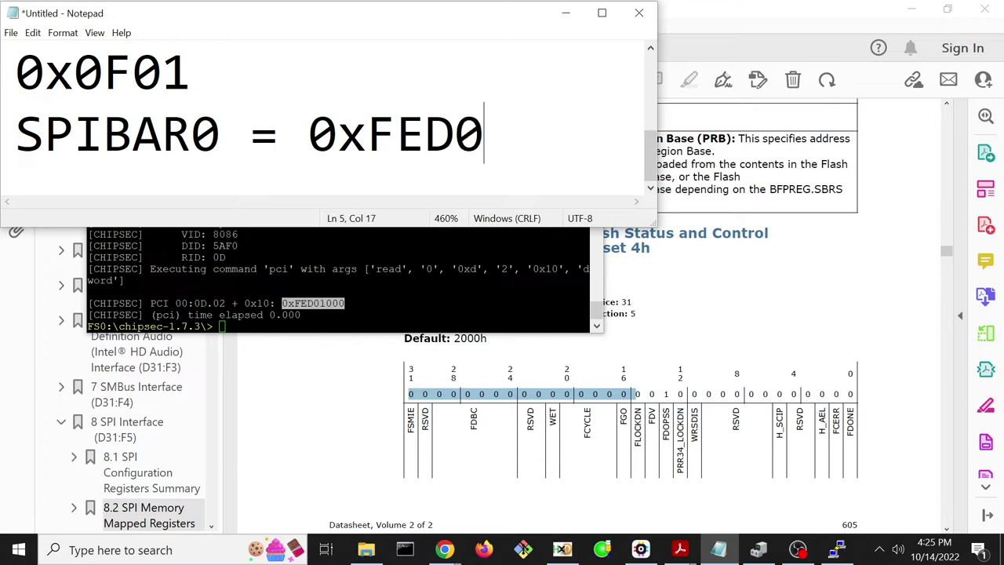
text(1000)
key(Return)
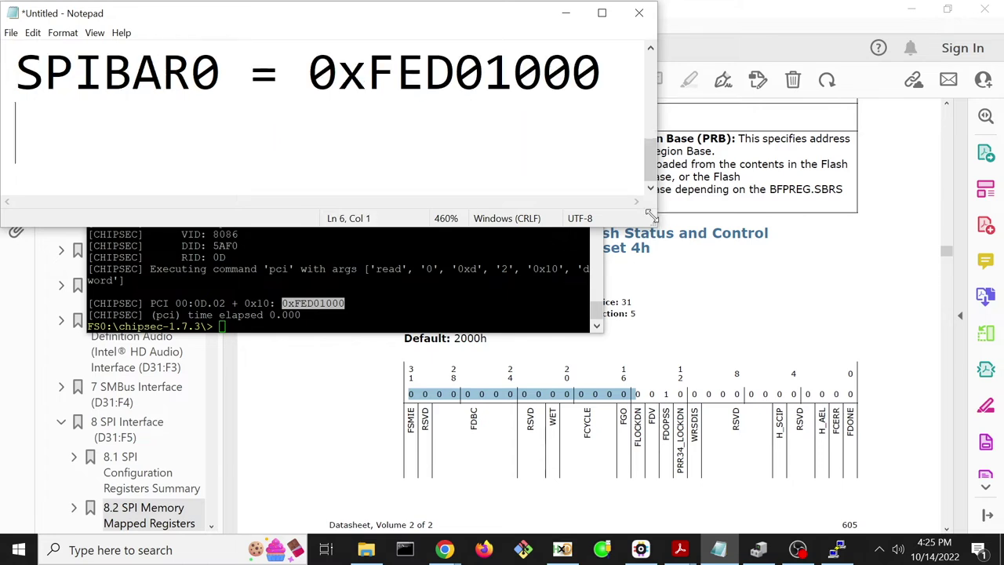
Step: Enlarge the Notepad window and write FCTRL = 0xFED01006 (2 bytes) below the SPIBAR0 line
drag(655, 225, 673, 336)
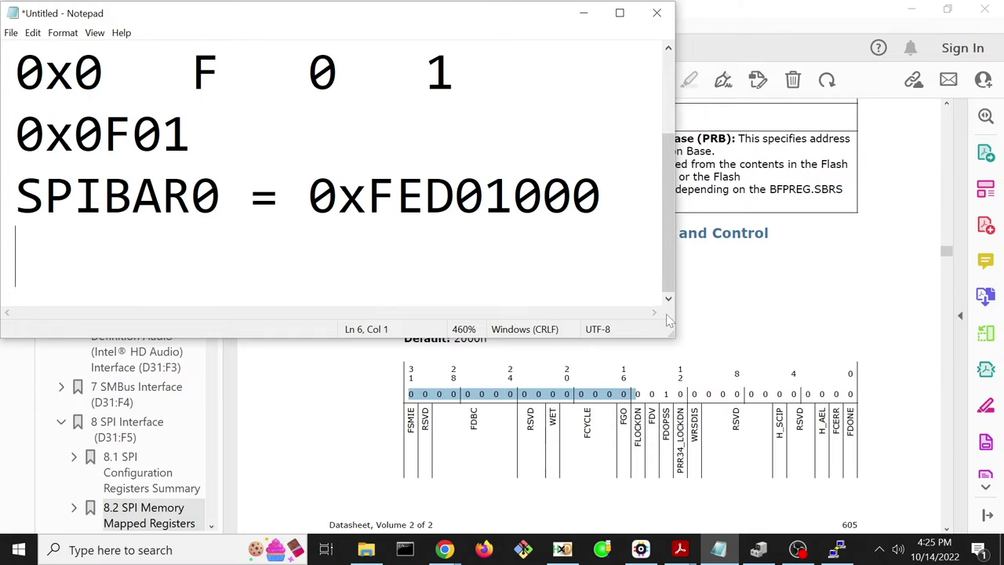
text(FCTRL = )
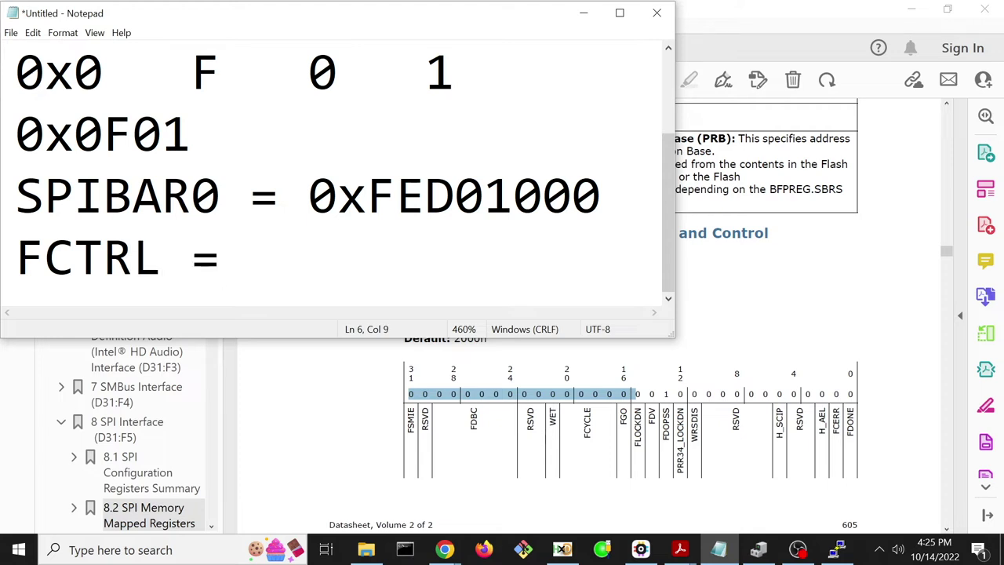
text(0xFED)
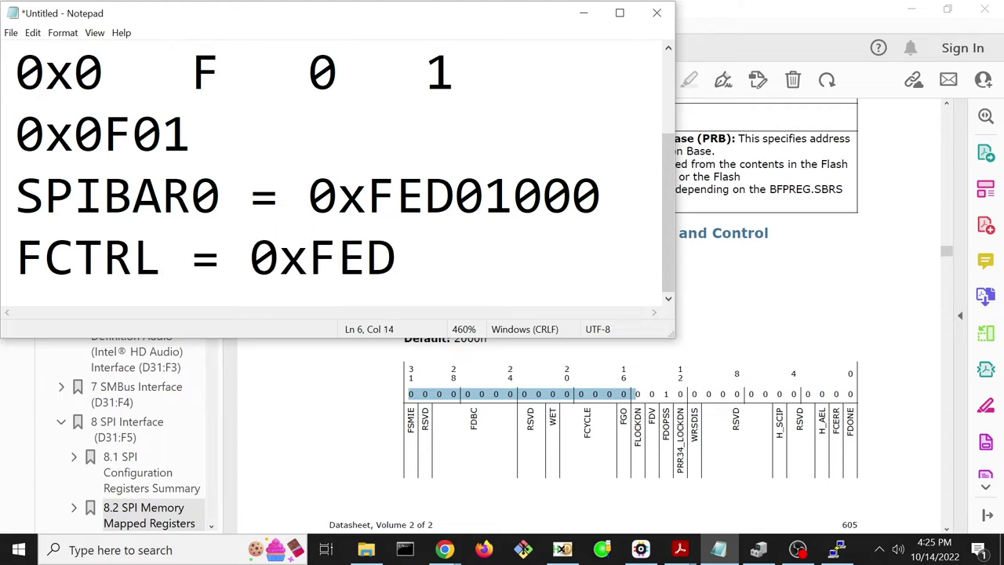
text(0100)
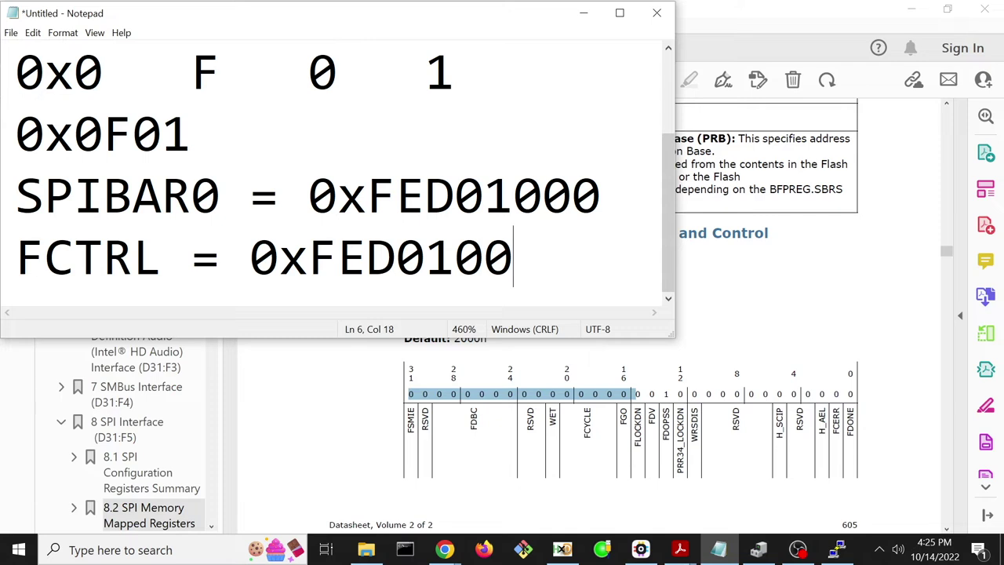
text(6 (2 bytes))
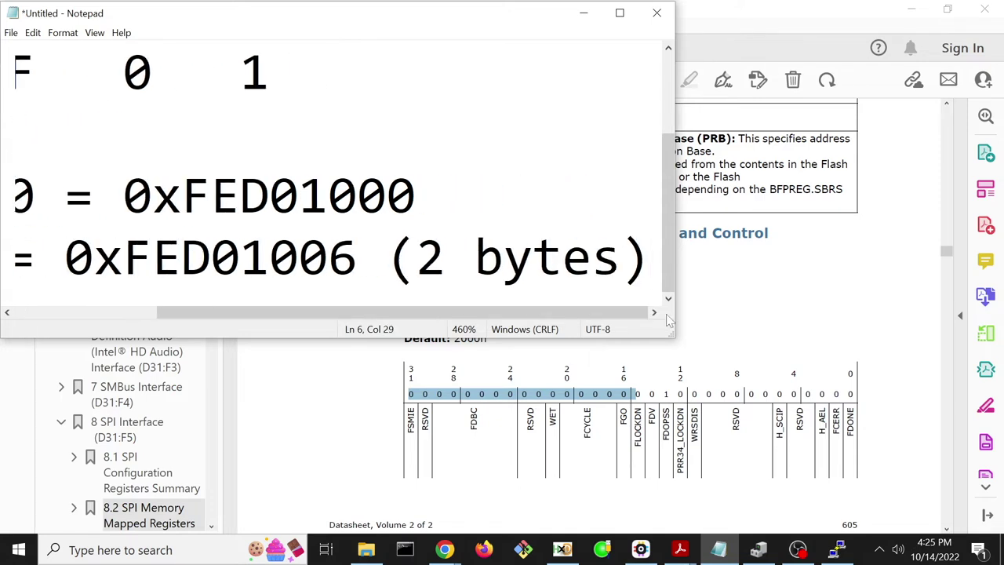
key(Return)
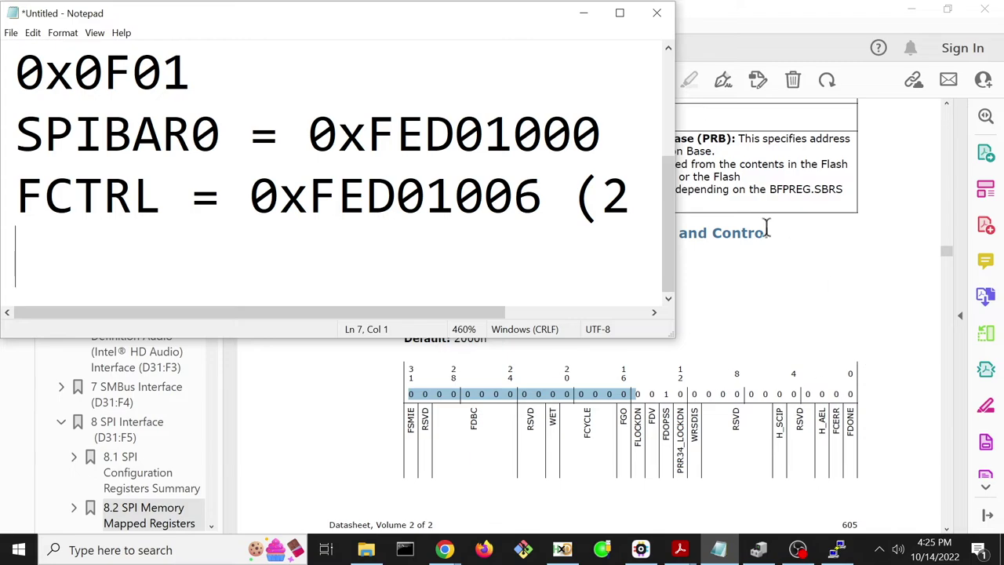
Step: Look up the Flash Address (BIOS_FADDR) register in section 8.2.3 of the datasheet and dismiss the add-text offer
click(722, 380)
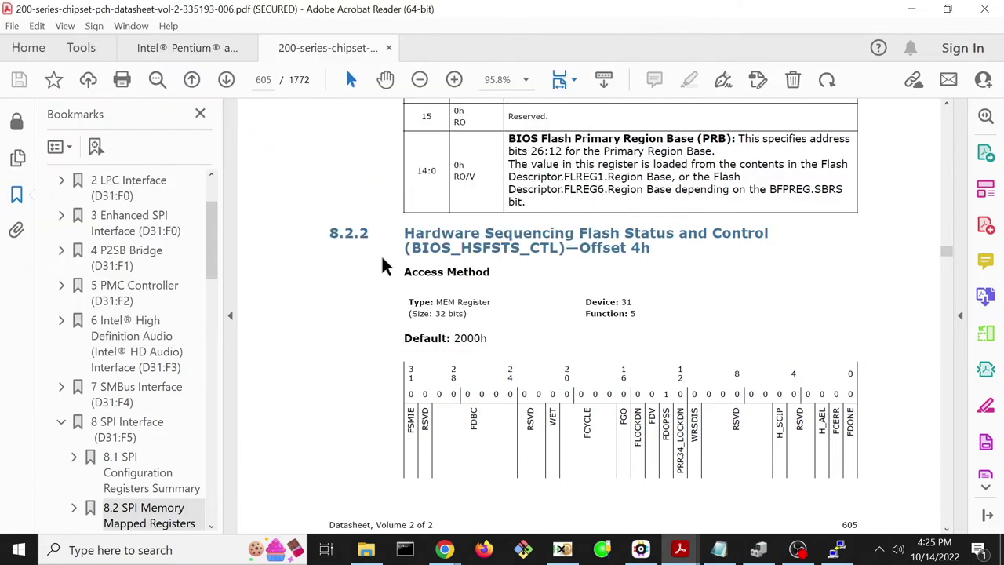
scroll(384, 265, down, 12)
scroll(384, 265, down, 20)
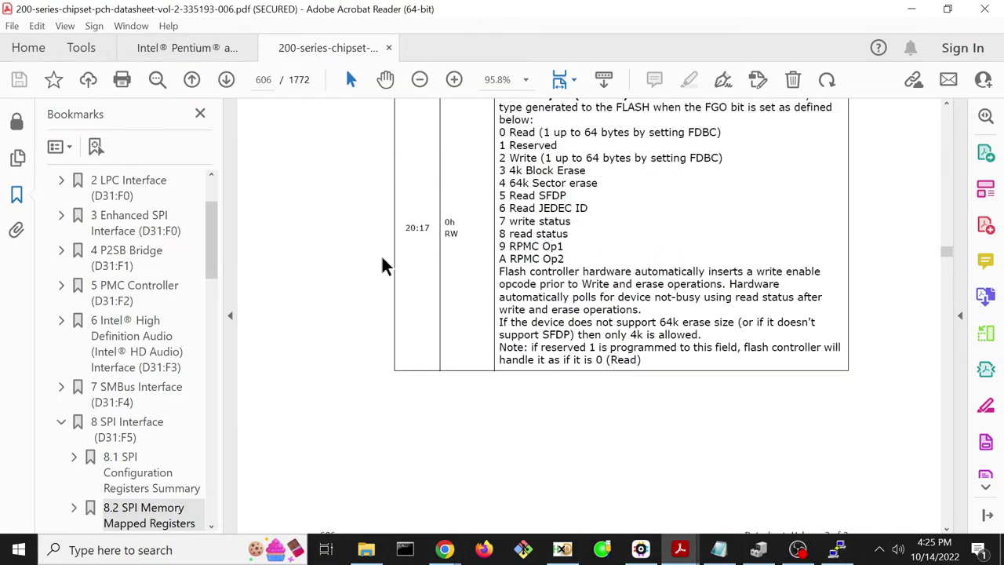
scroll(384, 265, down, 12)
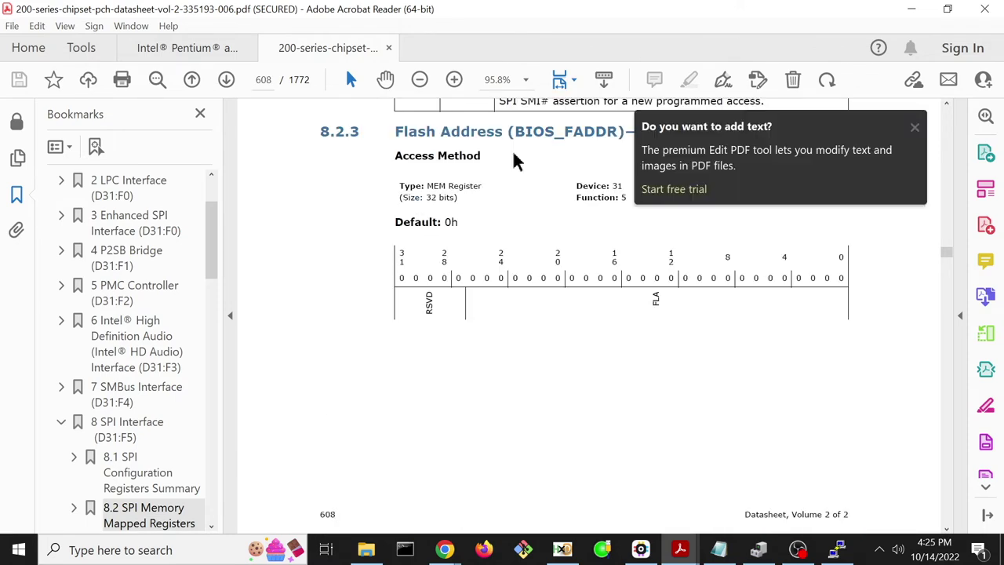
click(915, 127)
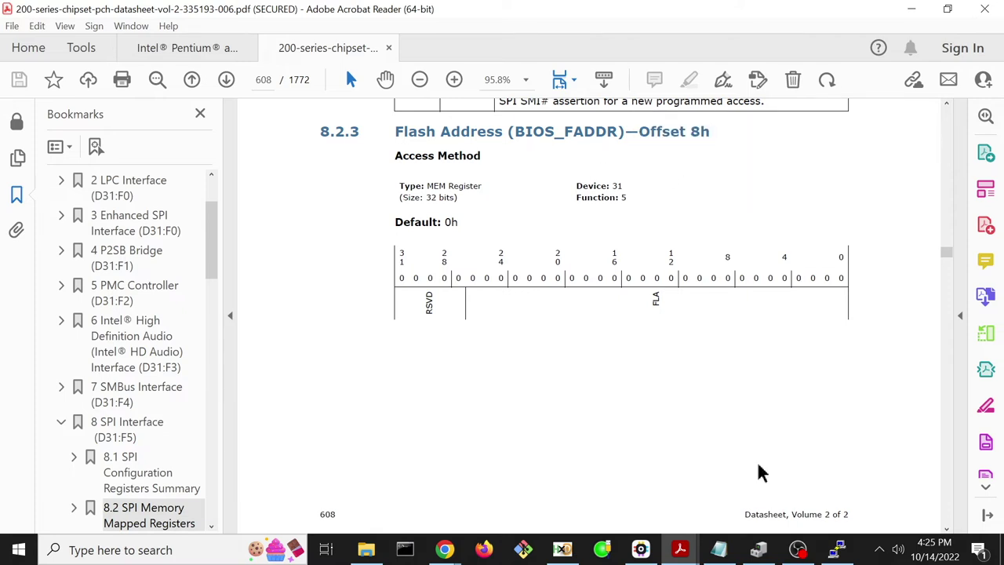
Step: Return to Notepad and write FADDR = 0xFED01010 on the line below FCTRL
click(718, 549)
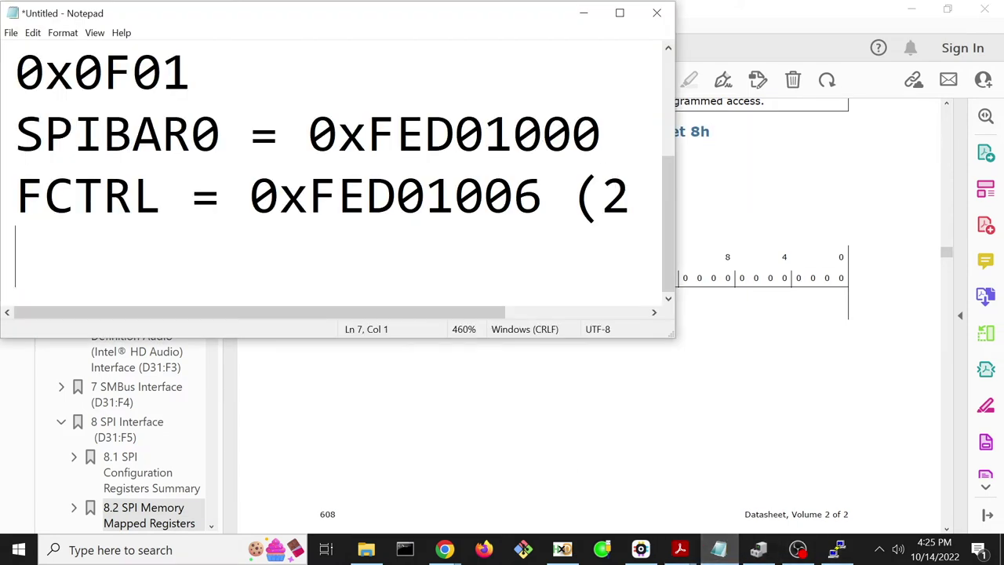
text(FAR)
key(BackSpace)
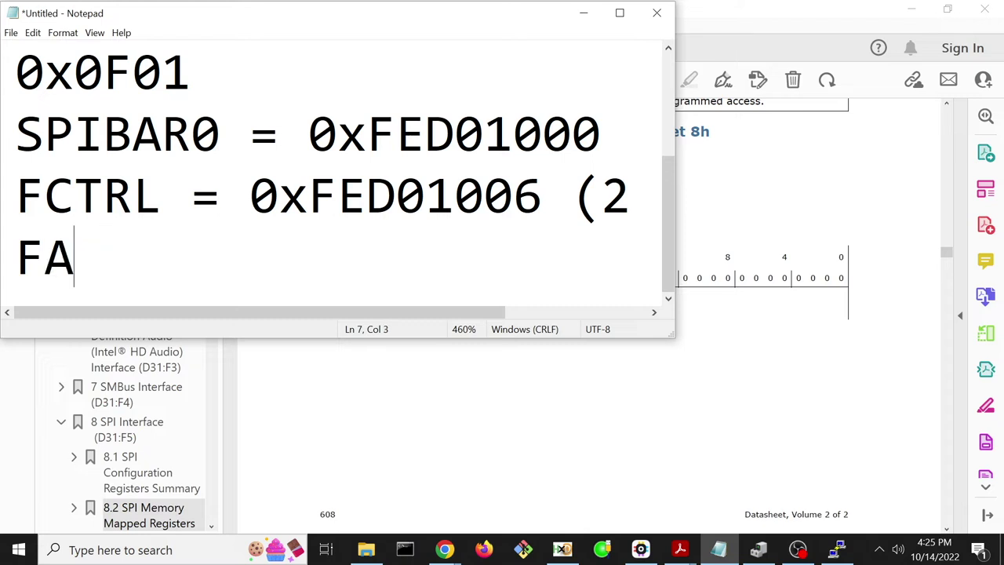
text(DDR -)
key(BackSpace)
key(BackSpace)
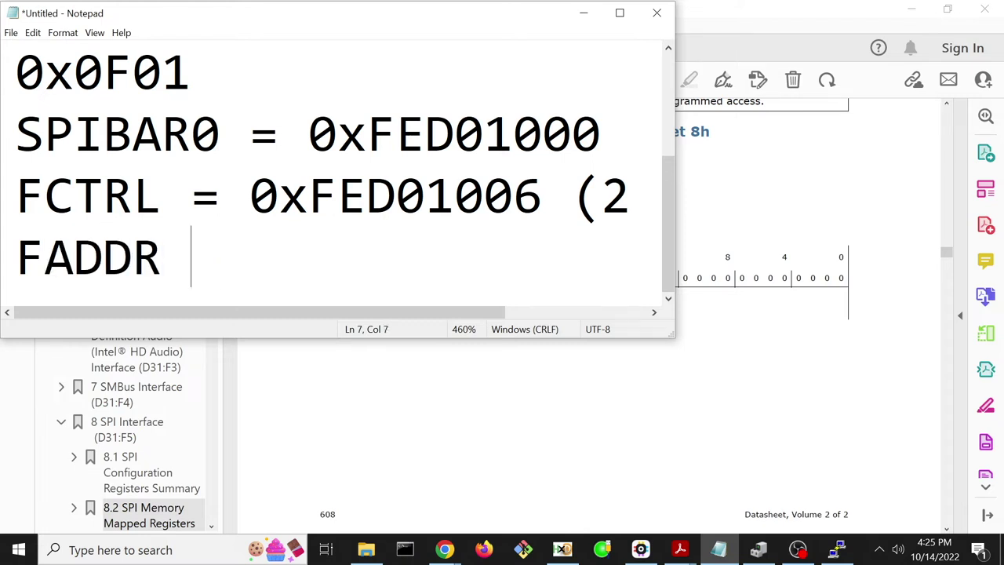
text(=)
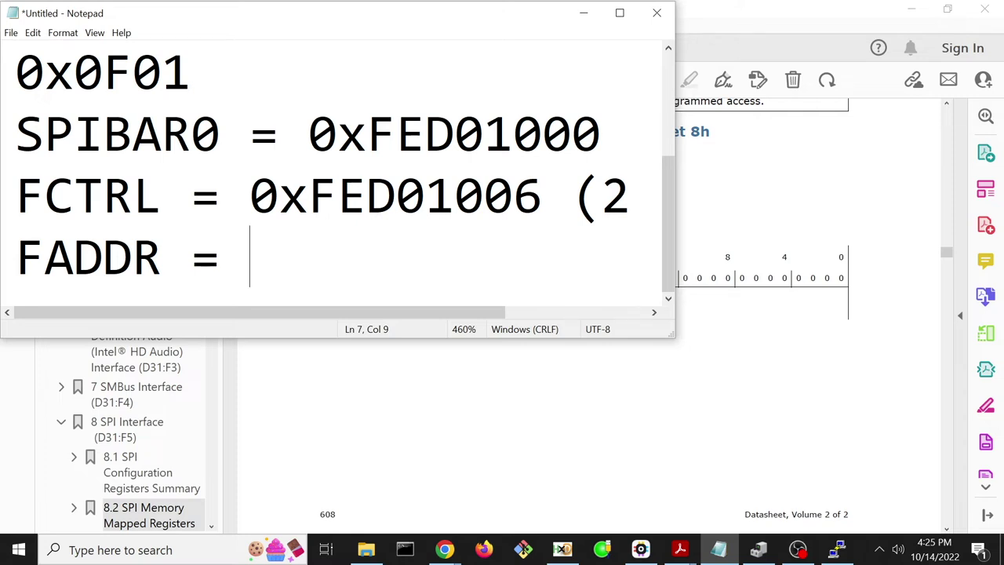
text(0x)
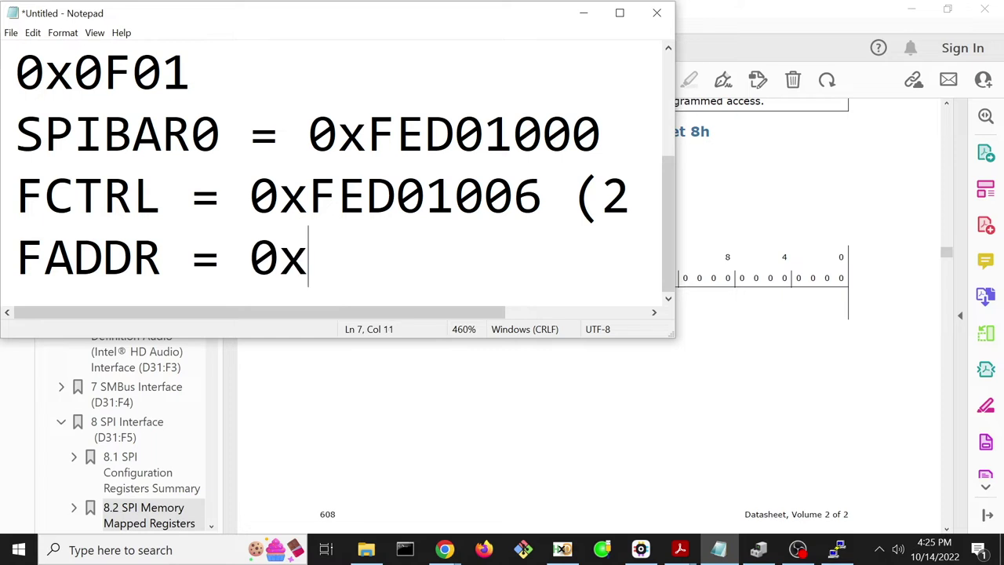
text(FED)
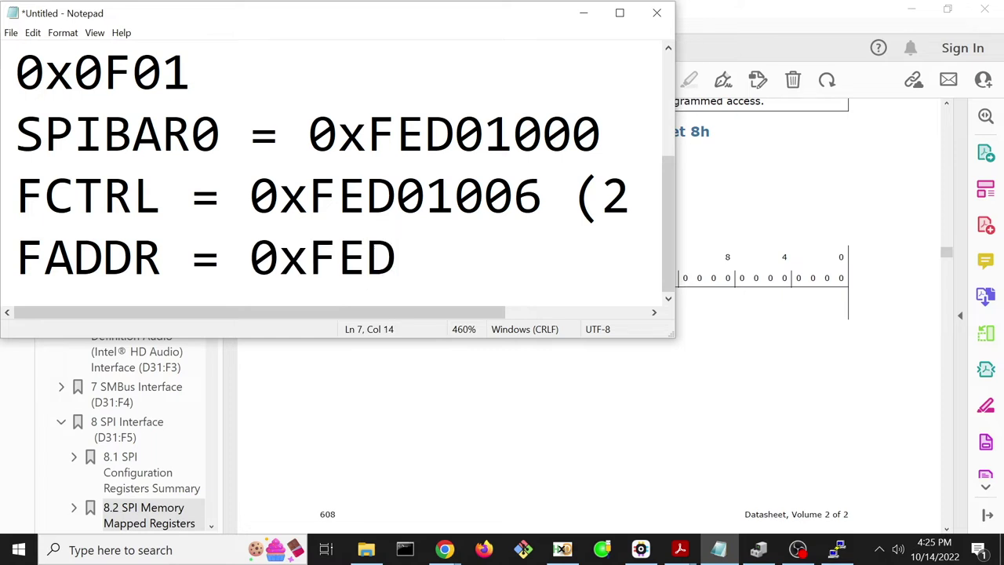
text(010)
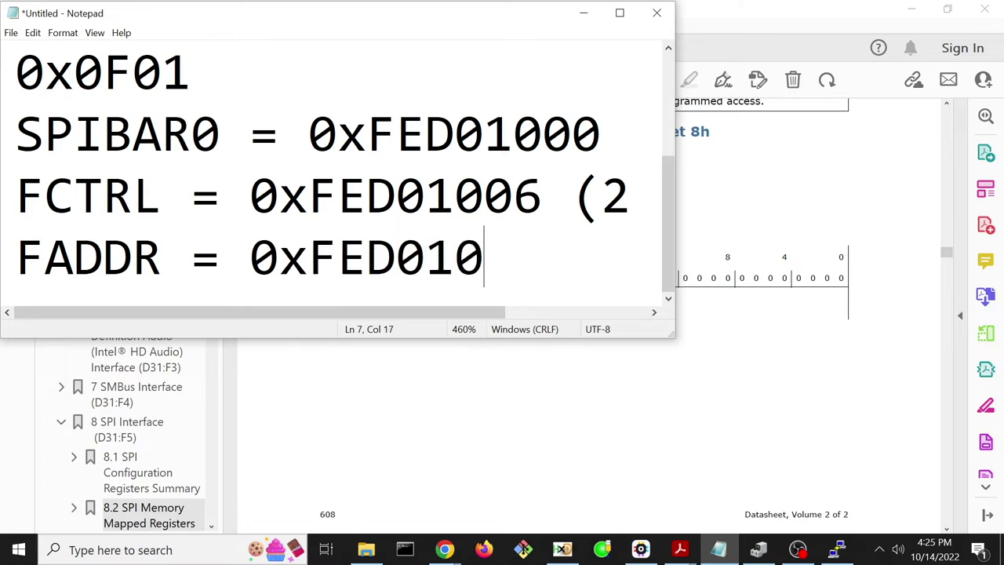
text(10)
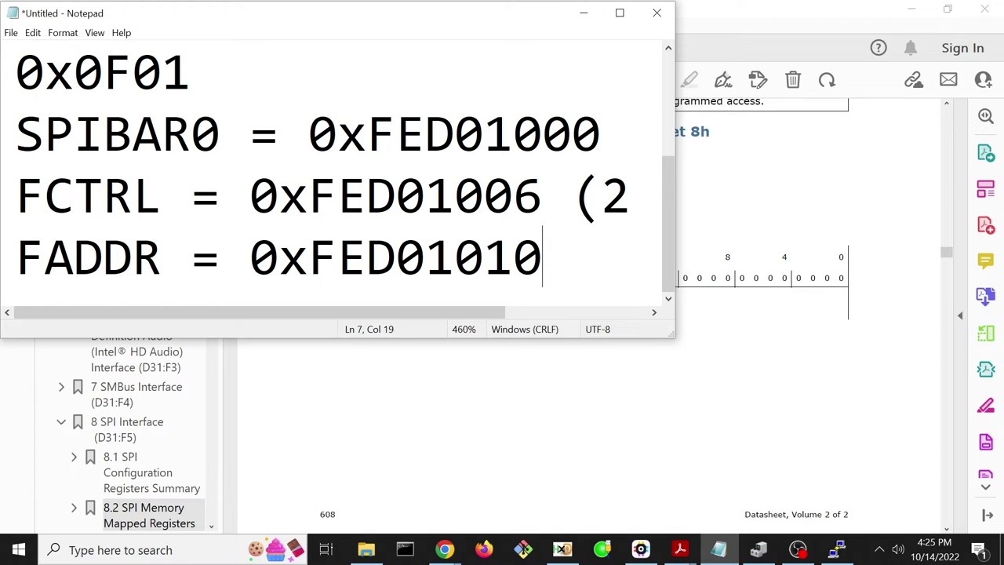
Step: Append the size (4 bytes) and the value = 0x10 to the FADDR line
text((5)
key(BackSpace)
text(4 )
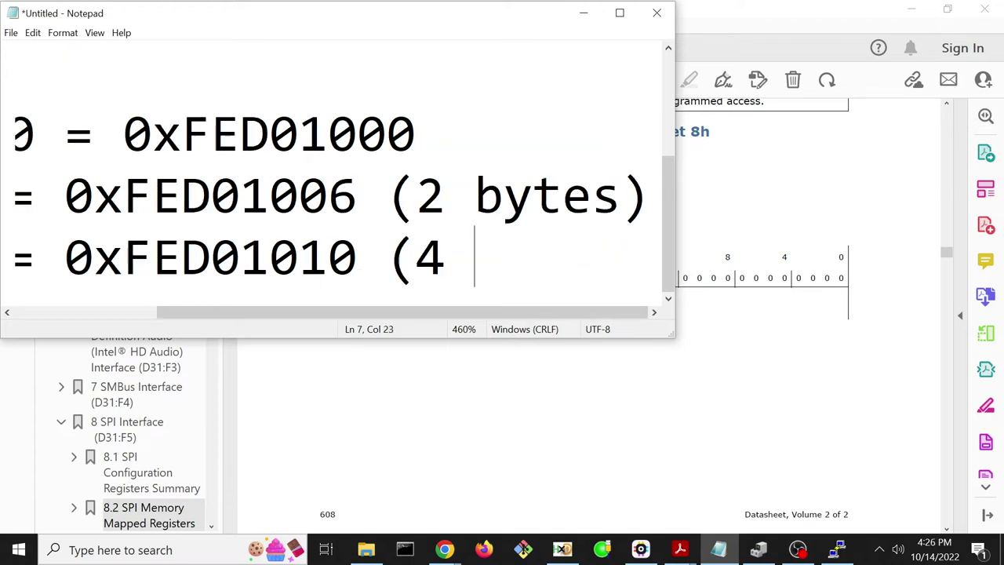
text(bytes) )
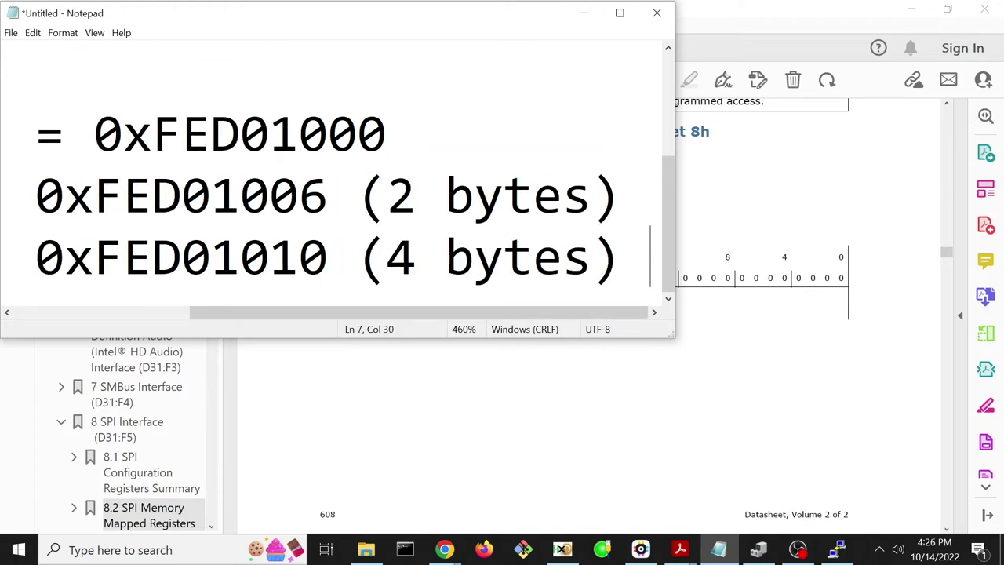
text(= 0x10)
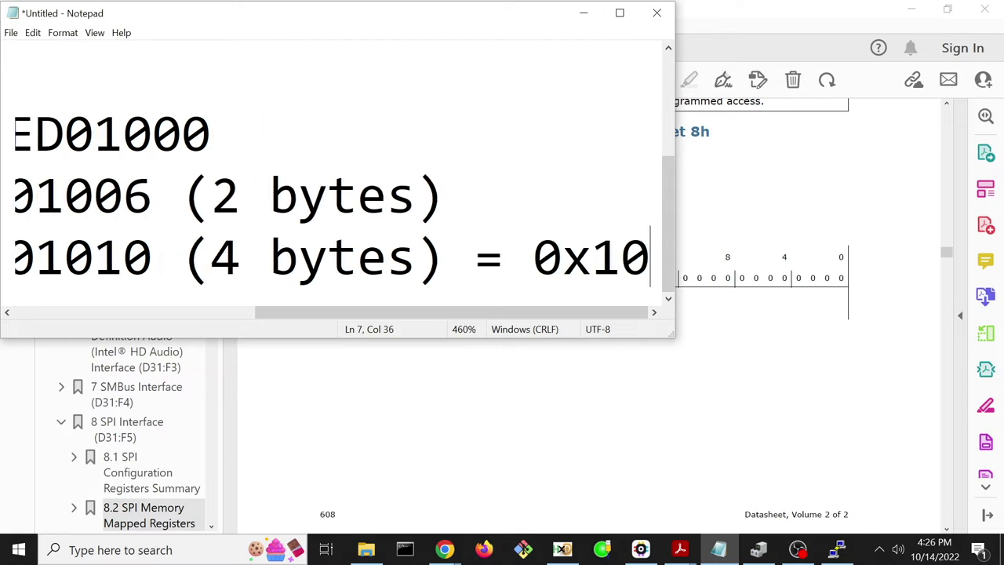
Step: Append the value = 0x0F01 to the end of the FCTRL line
click(445, 195)
text(= 0x)
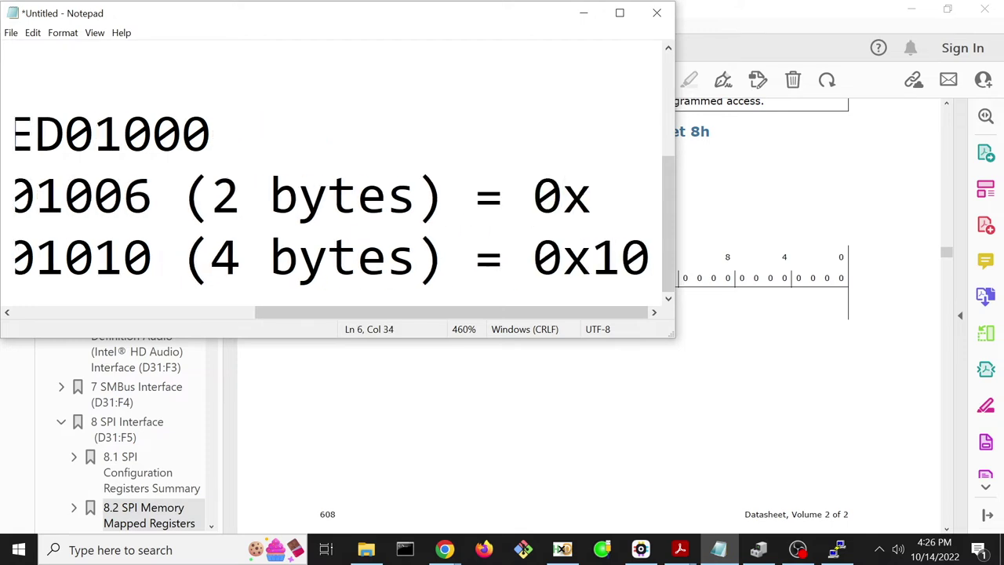
text(0F)
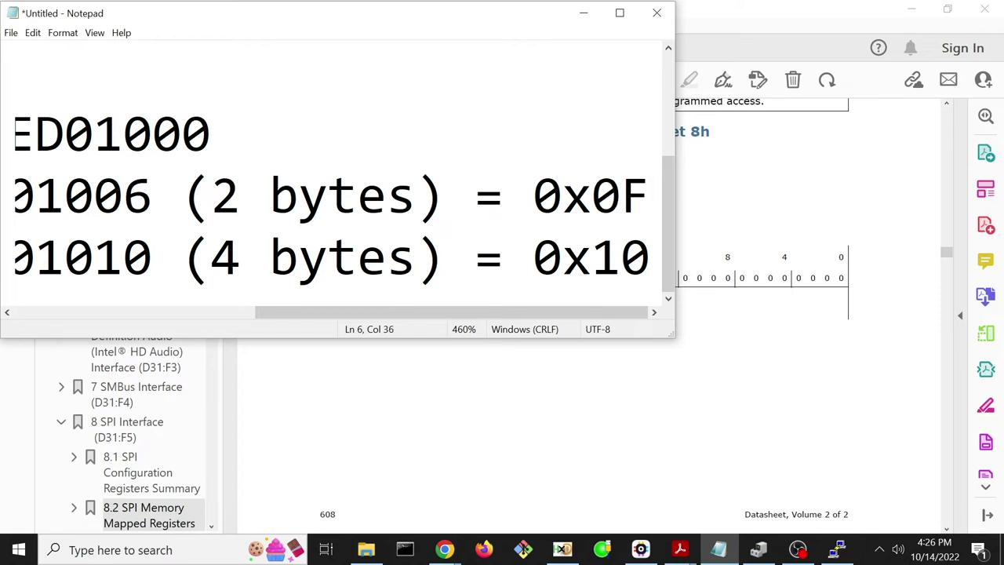
key(Up)
key(Home)
key(Down)
key(End)
text(01)
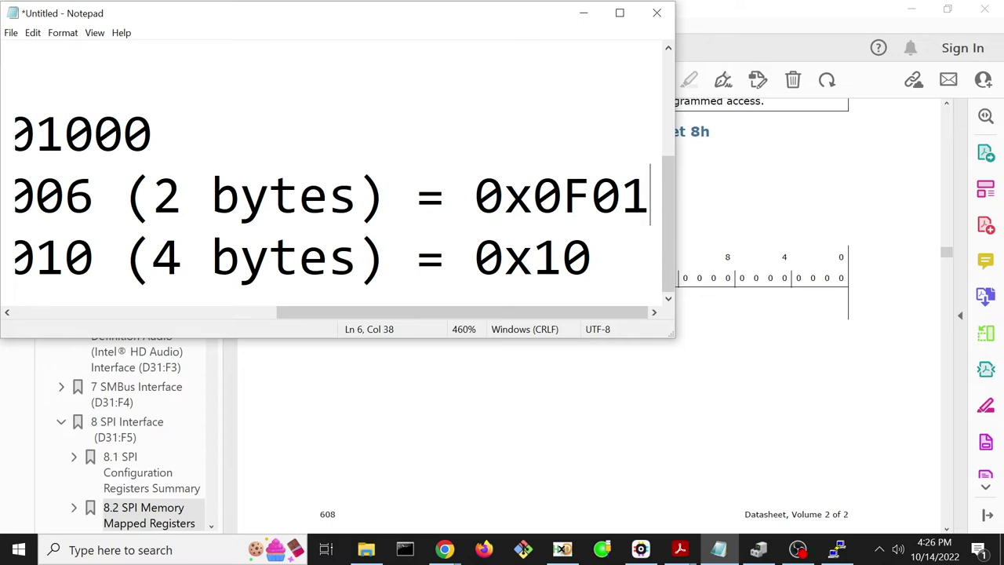
Step: Reduce the Notepad text zoom to 260% to fit all the register notes in the window
key(ctrl+a)
key(ctrl+minus)
key(ctrl+minus)
key(ctrl+minus)
key(ctrl+minus)
key(ctrl+minus)
key(ctrl+minus)
key(ctrl+minus)
key(ctrl+minus)
key(ctrl+minus)
key(ctrl+minus)
key(ctrl+minus)
key(ctrl+minus)
key(ctrl+minus)
key(ctrl+minus)
key(ctrl+minus)
key(ctrl+minus)
key(ctrl+minus)
key(ctrl+minus)
key(ctrl+minus)
key(ctrl+minus)
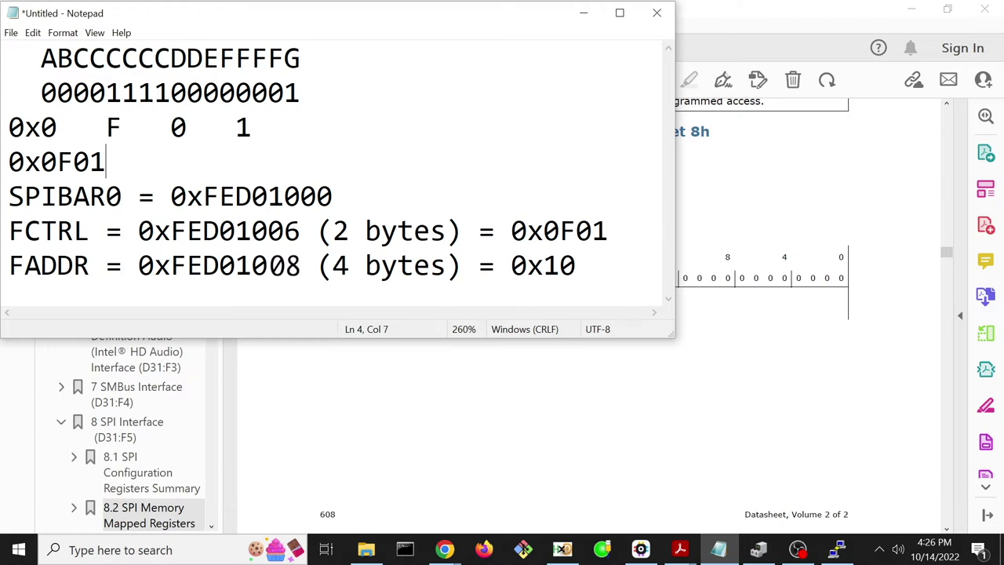
Step: Review the notes by highlighting the FADDR and FCTRL addresses and values, and the four F bits in the binary line
double_click(220, 265)
click(251, 265)
double_click(220, 265)
double_click(542, 265)
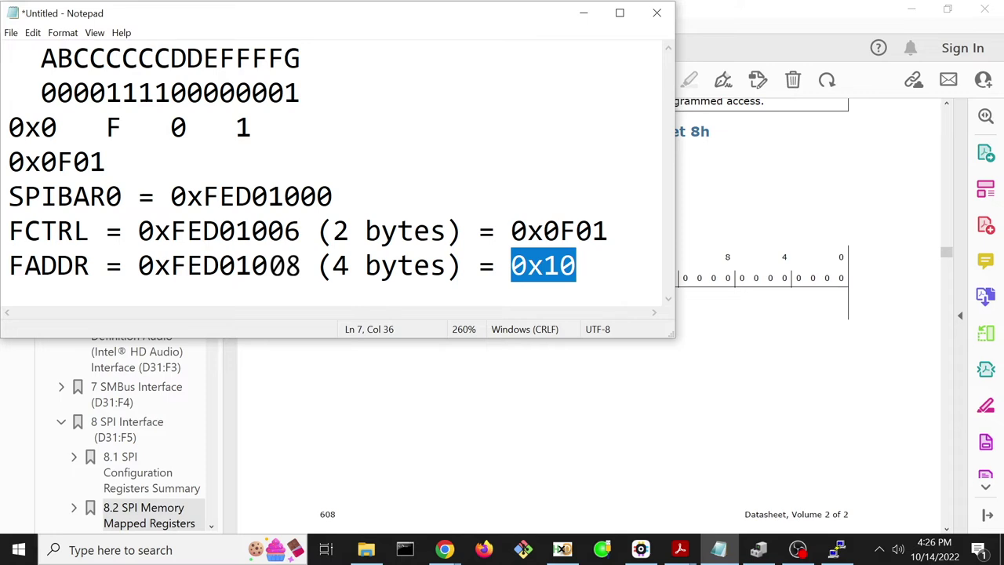
double_click(558, 230)
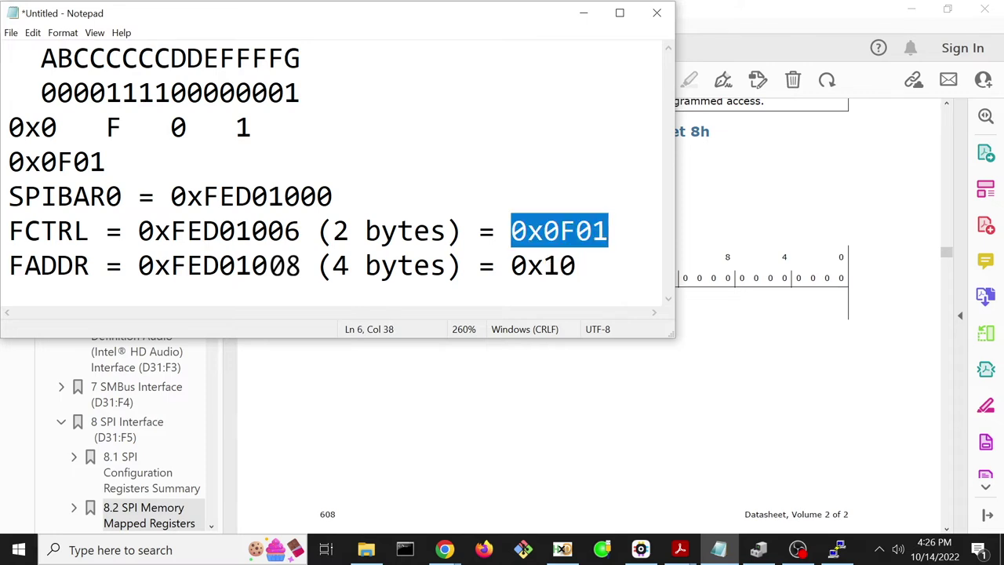
double_click(220, 231)
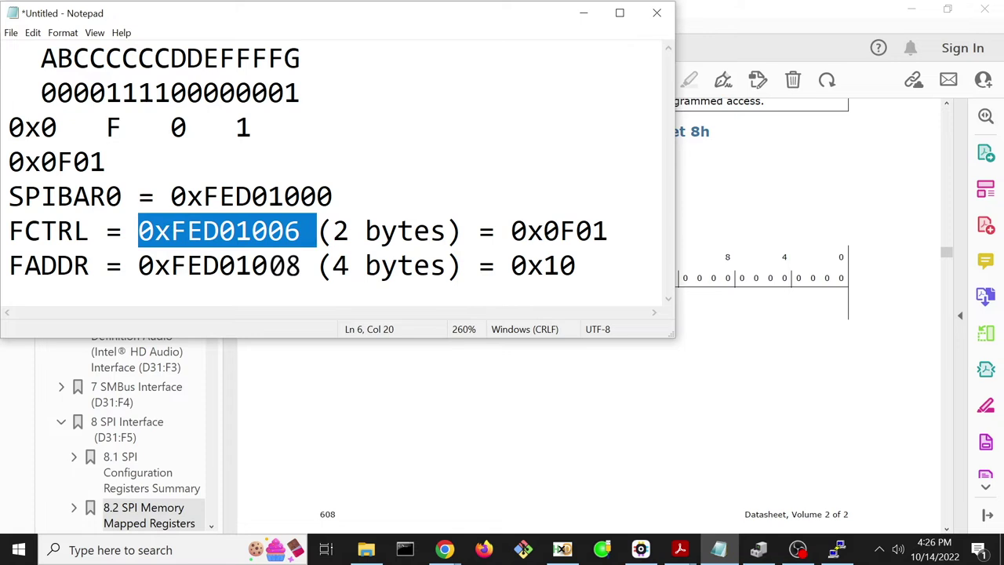
drag(284, 93, 220, 92)
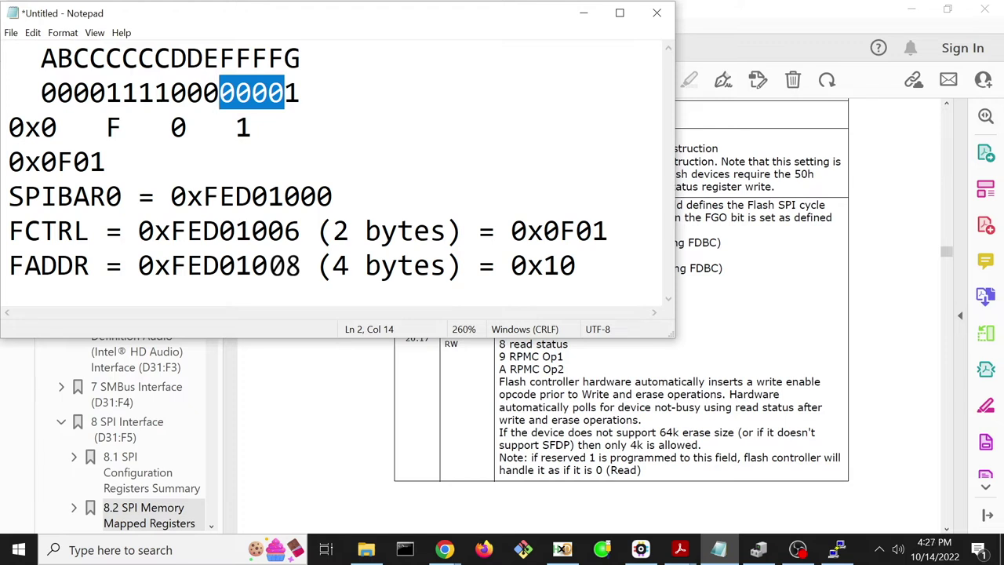
Step: Highlight the 1111 bits in the binary line of the notes and switch to the PuTTY serial console
drag(171, 92, 105, 92)
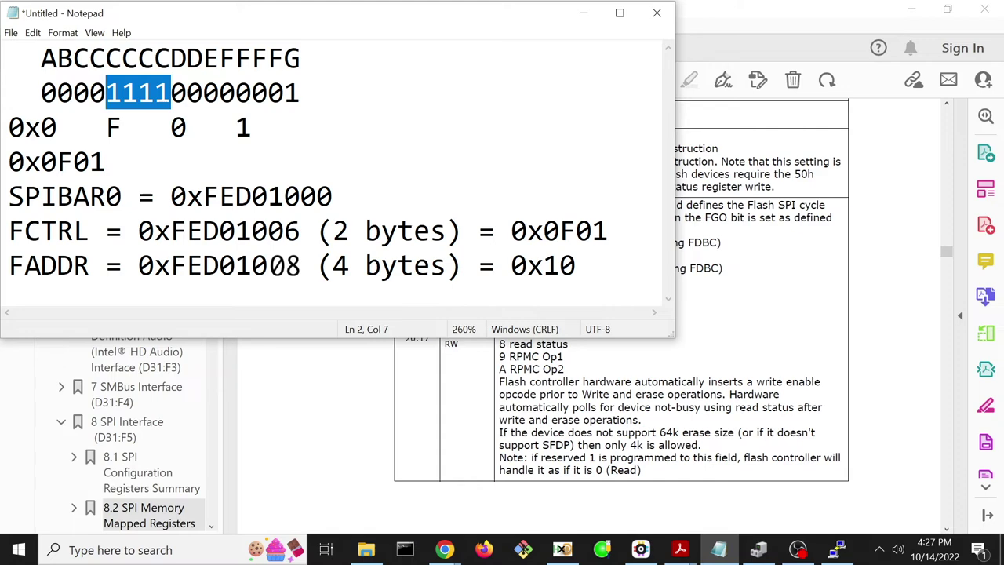
mouse_move(843, 544)
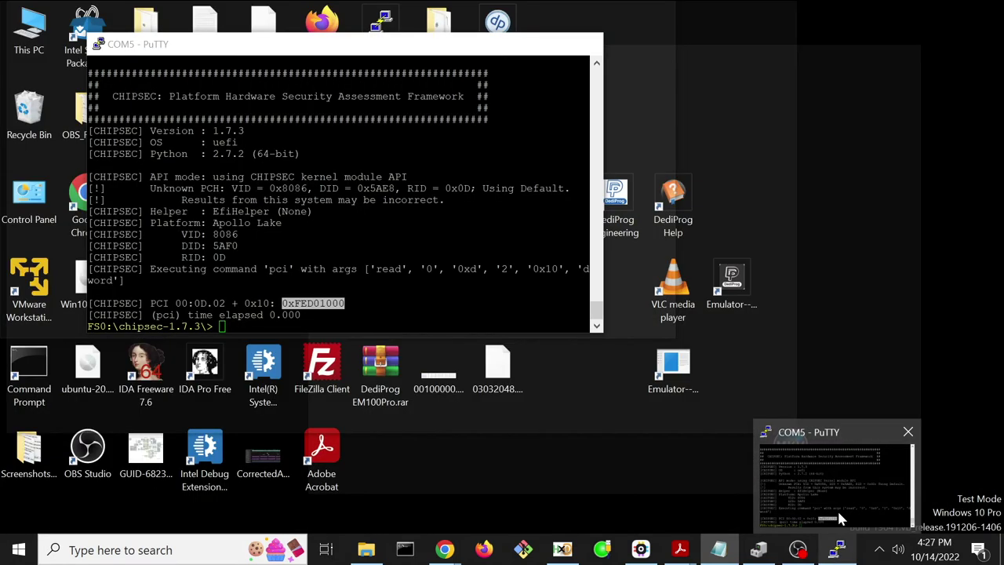
click(837, 508)
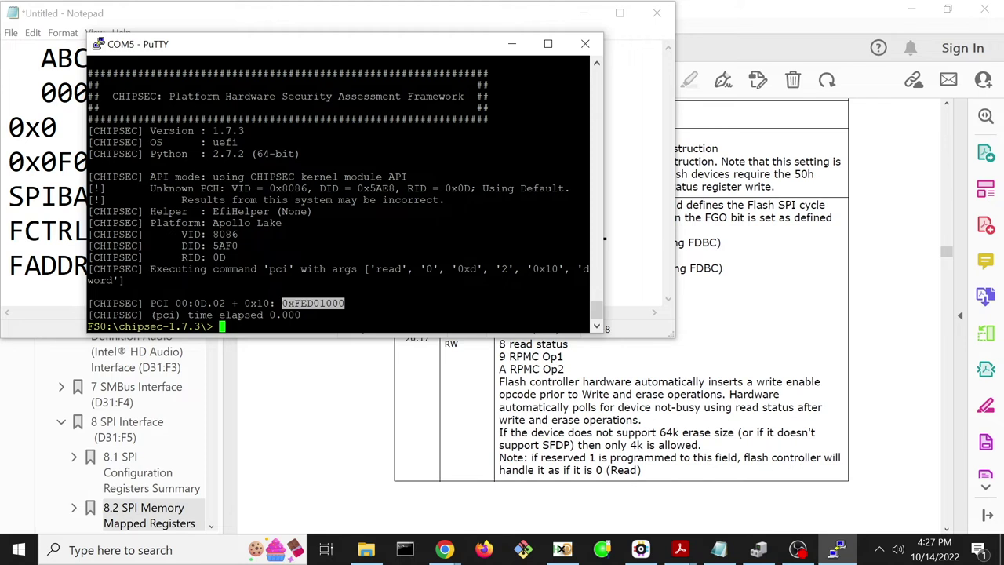
Step: Run "python chipsec_util.py spi read 0x0 0x10 test.bin" and highlight the flash address (FLA) in the output
key(Up)
key(Up)
key(Up)
key(Left)
key(Left)
key(Left)
key(Left)
key(Left)
key(Left)
key(Left)
key(Left)
key(Left)
key(Left)
key(Left)
key(Left)
key(Left)
key(Left)
key(Left)
key(Left)
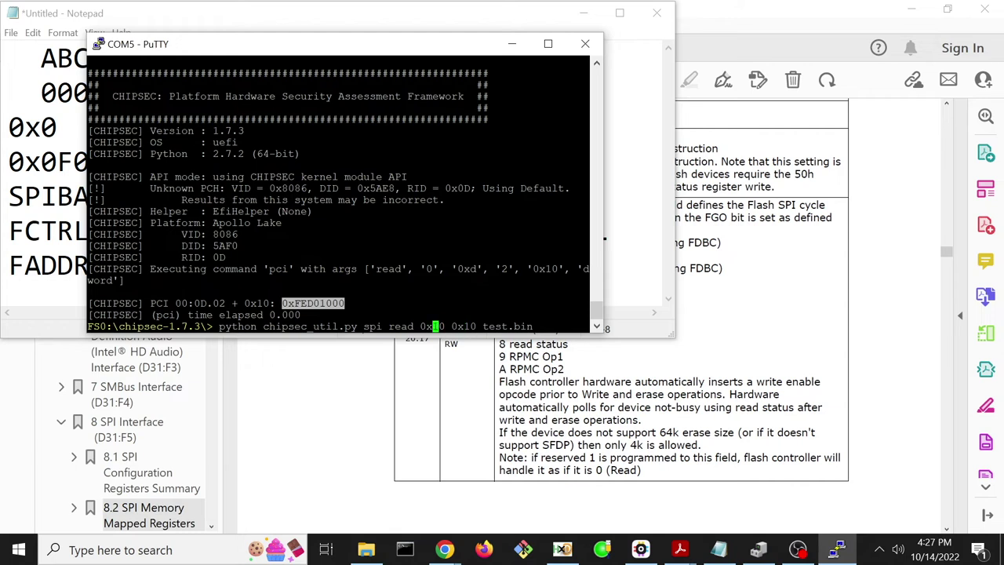
key(Delete)
key(Right)
key(Right)
key(Right)
key(Right)
key(Right)
key(Right)
key(Right)
key(Right)
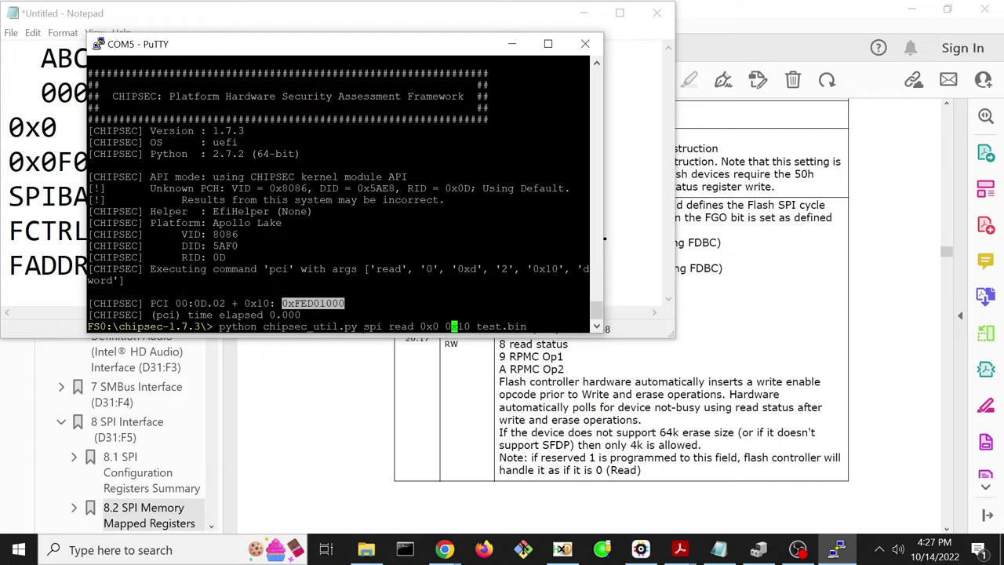
key(Right)
key(Right)
key(Right)
key(Right)
key(Right)
key(Right)
key(Right)
key(Return)
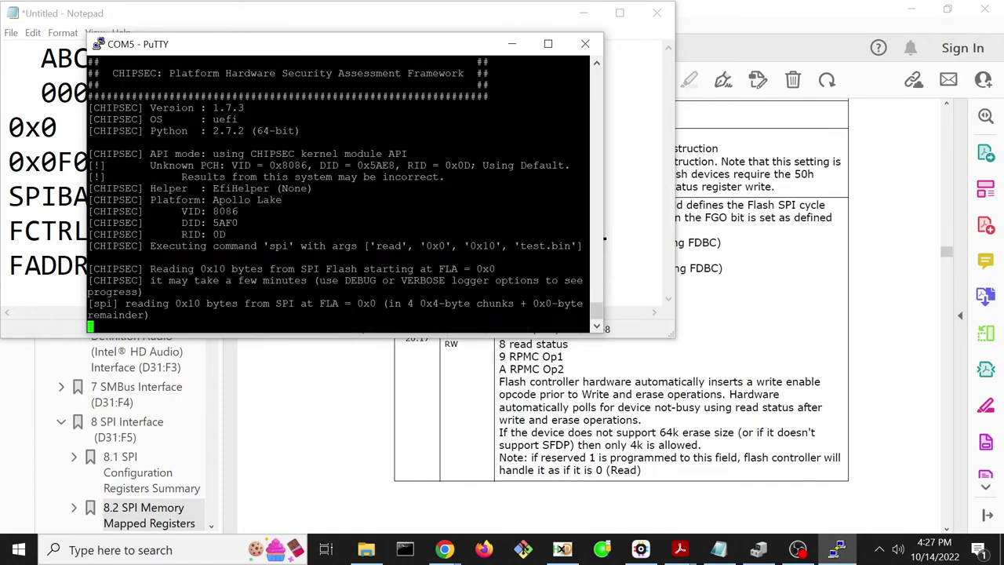
drag(312, 280, 382, 280)
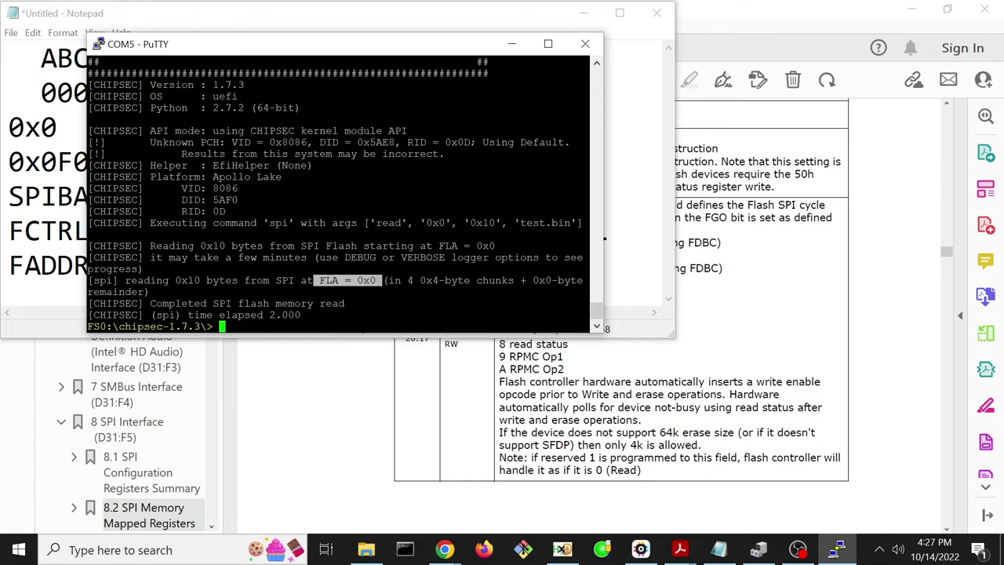
Step: Open test.bin in the UEFI hex editor to inspect the bytes read from flash
key(Up)
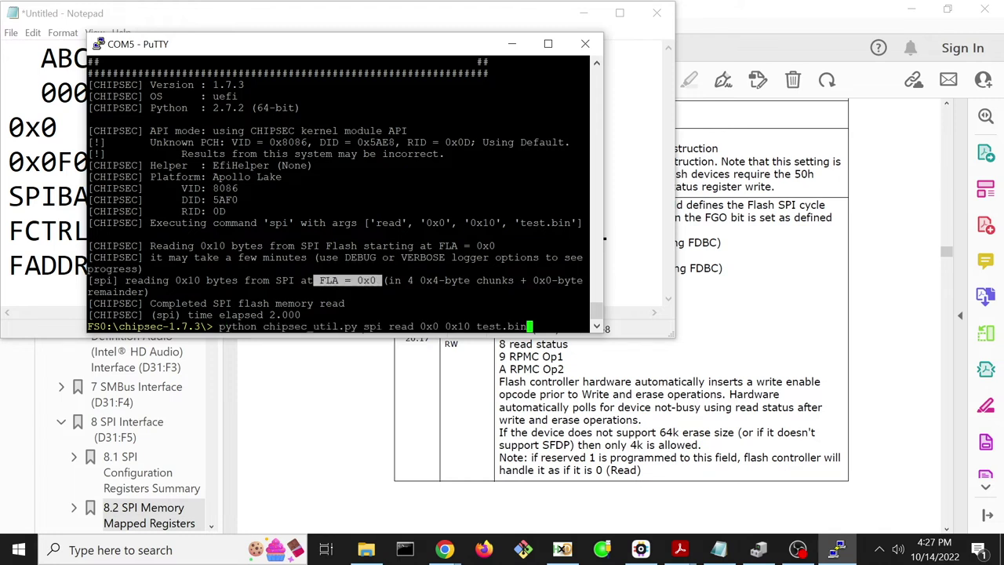
key(Up)
key(Return)
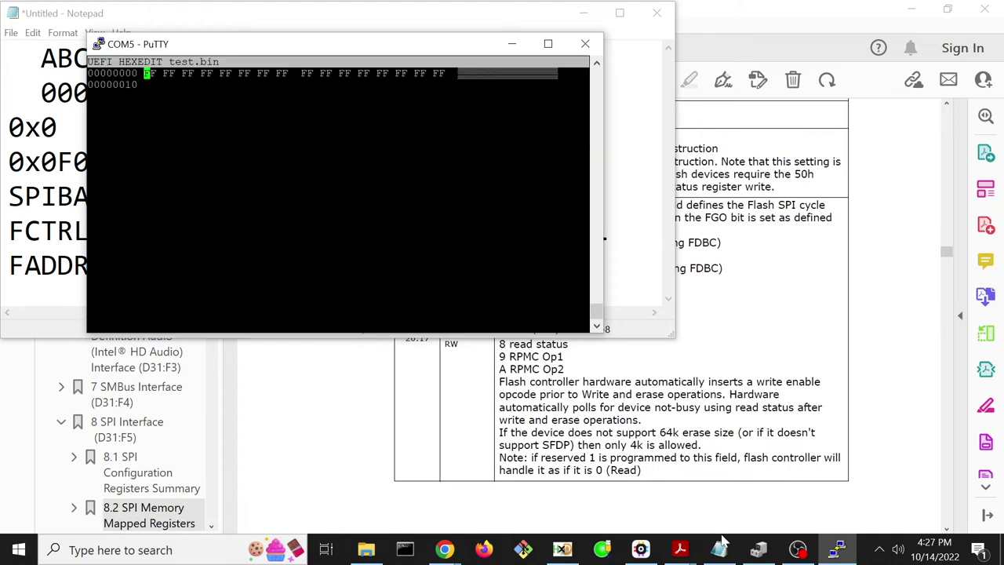
Step: Switch to HxD and highlight the bytes in the first row of UP_Squared_Default_BIOS_5.2.bin for comparison
click(562, 549)
drag(108, 116, 359, 116)
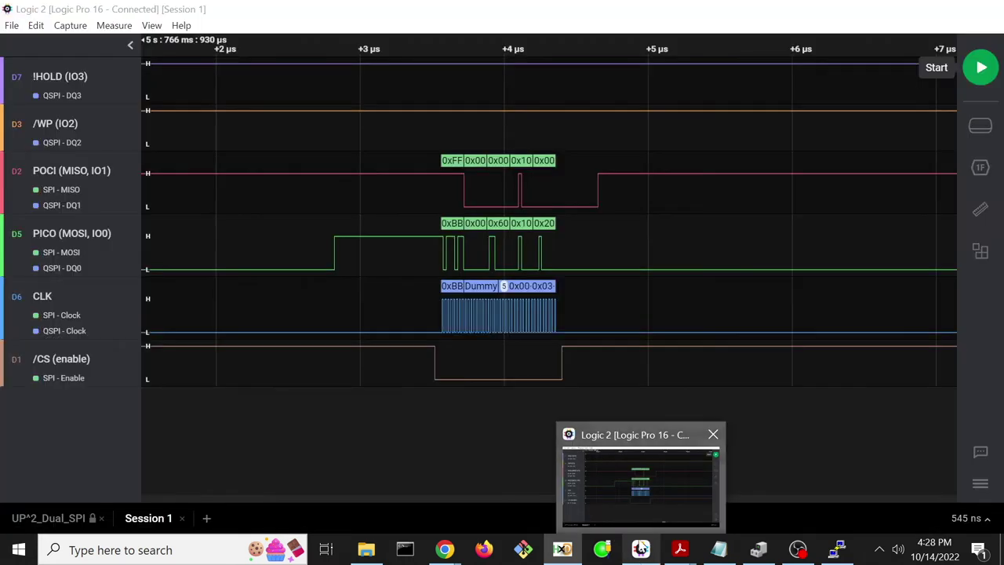
mouse_move(725, 551)
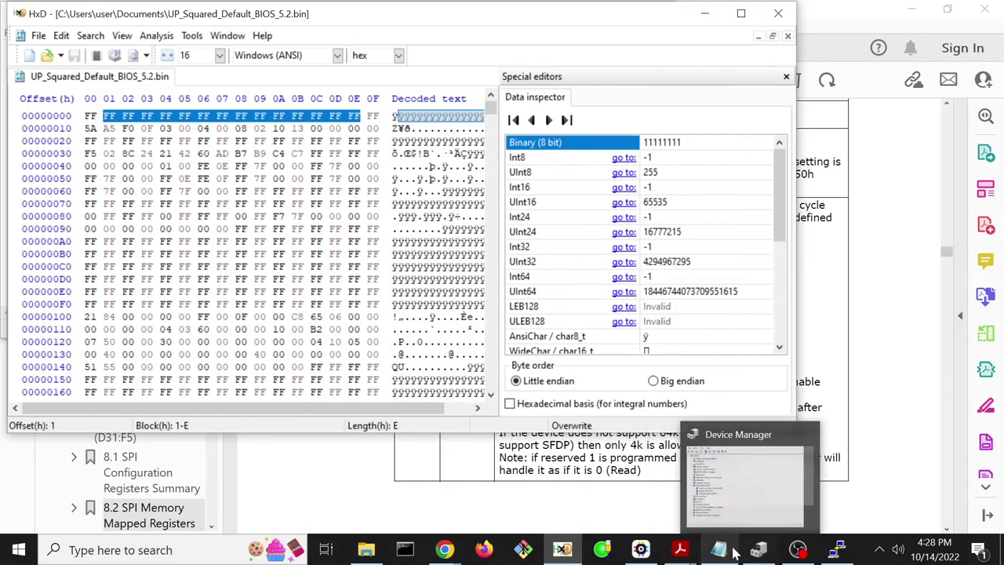
Step: Switch to PuTTY, run "python chipsec_util.py mem help" and highlight the mem writeval usage example
click(839, 551)
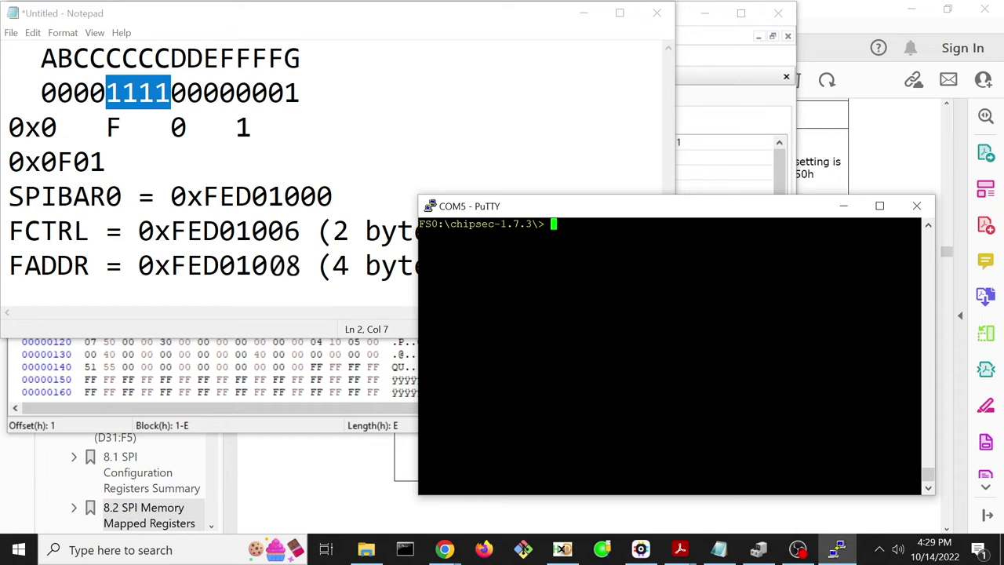
key(Up)
key(Up)
key(Left)
key(Left)
key(Left)
key(Left)
key(Left)
key(Left)
key(Left)
key(Left)
key(Left)
key(Left)
key(Left)
key(Left)
key(Left)
key(Left)
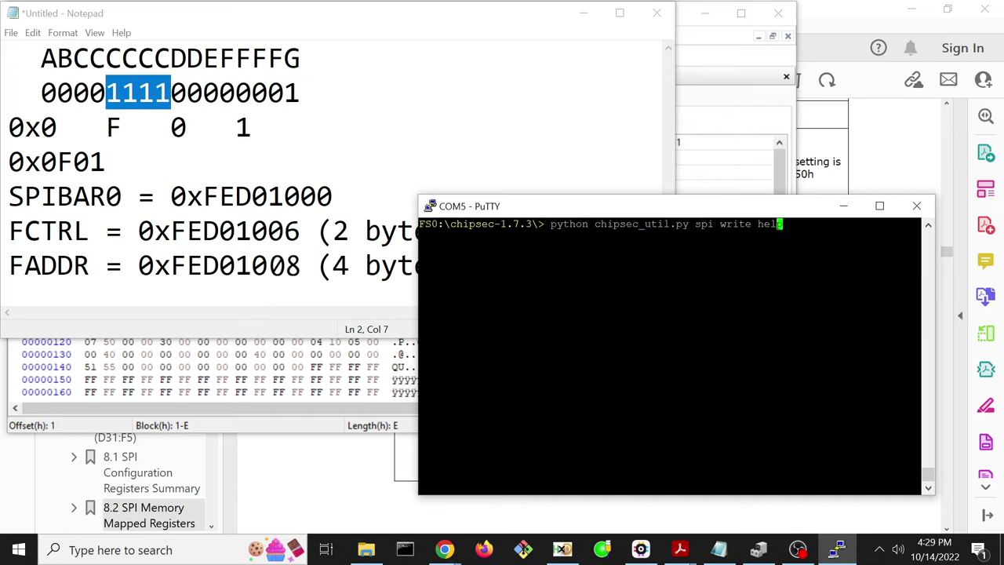
key(Delete)
key(Delete)
key(Delete)
key(Delete)
key(Delete)
key(Delete)
key(Delete)
key(Delete)
key(Delete)
key(Delete)
key(Delete)
key(Delete)
key(Delete)
key(Delete)
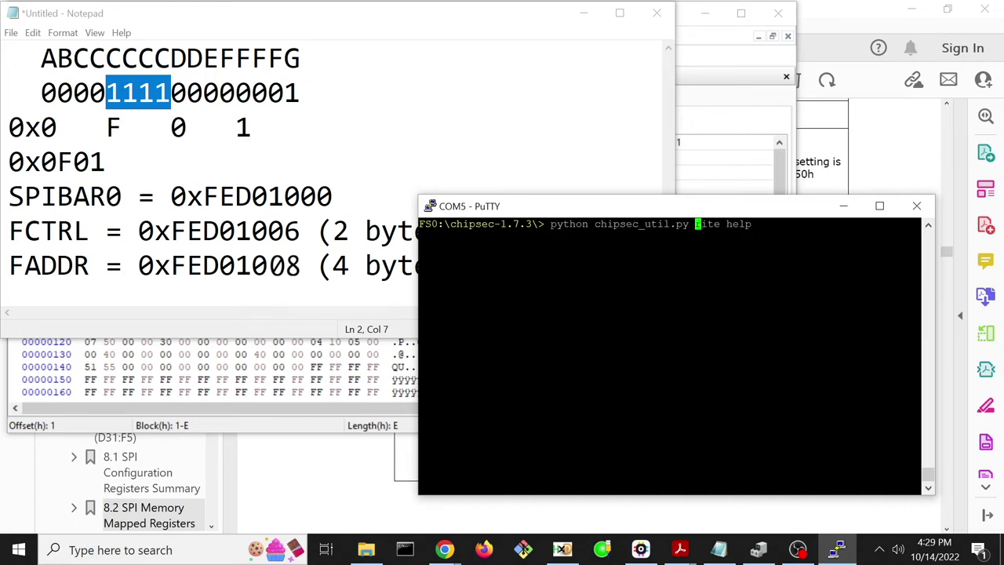
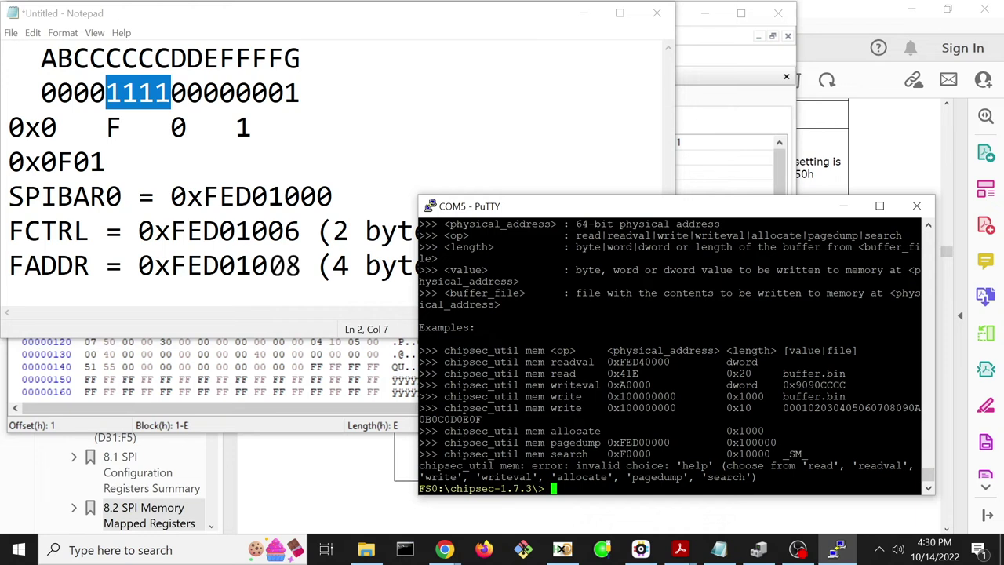
drag(845, 385, 444, 385)
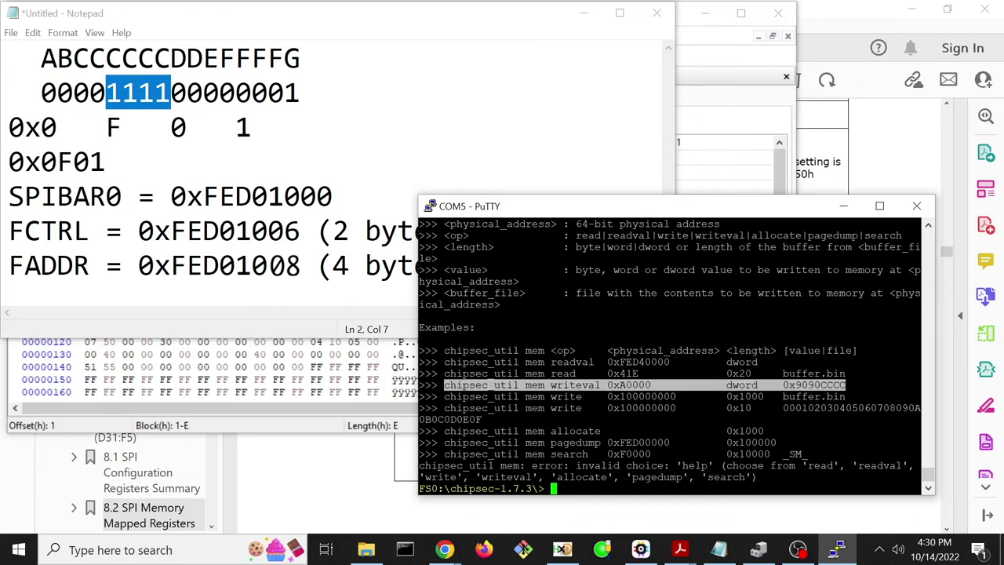
Step: Arrange the console so the register notes stay readable, and highlight the FADDR line and the FCTRL value
drag(513, 210, 495, 275)
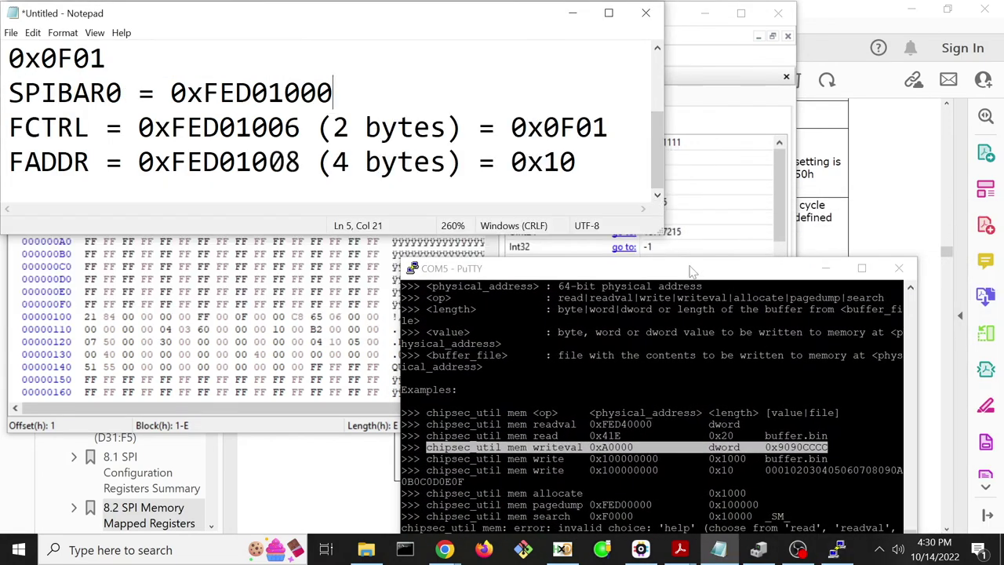
drag(689, 268, 684, 205)
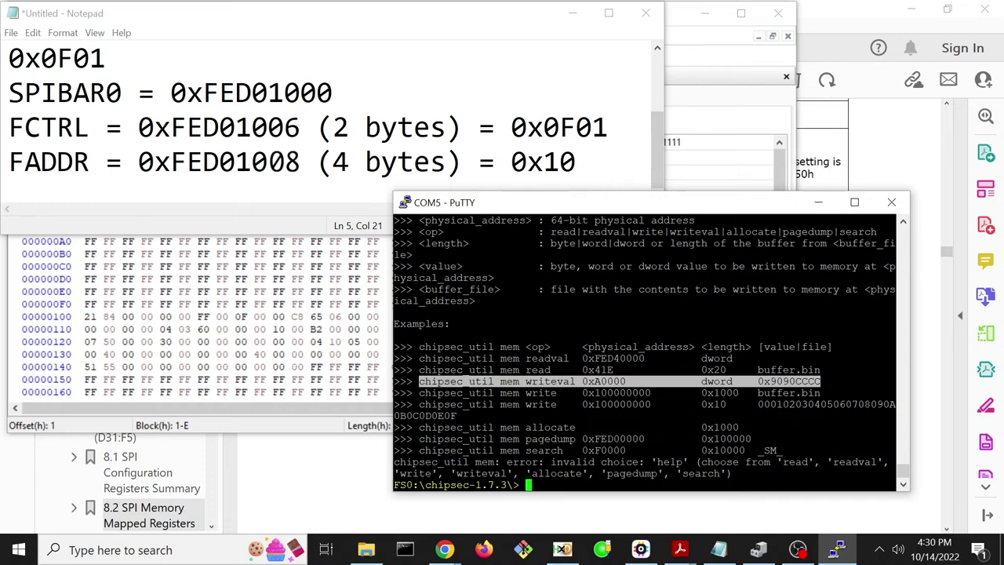
drag(577, 162, 10, 162)
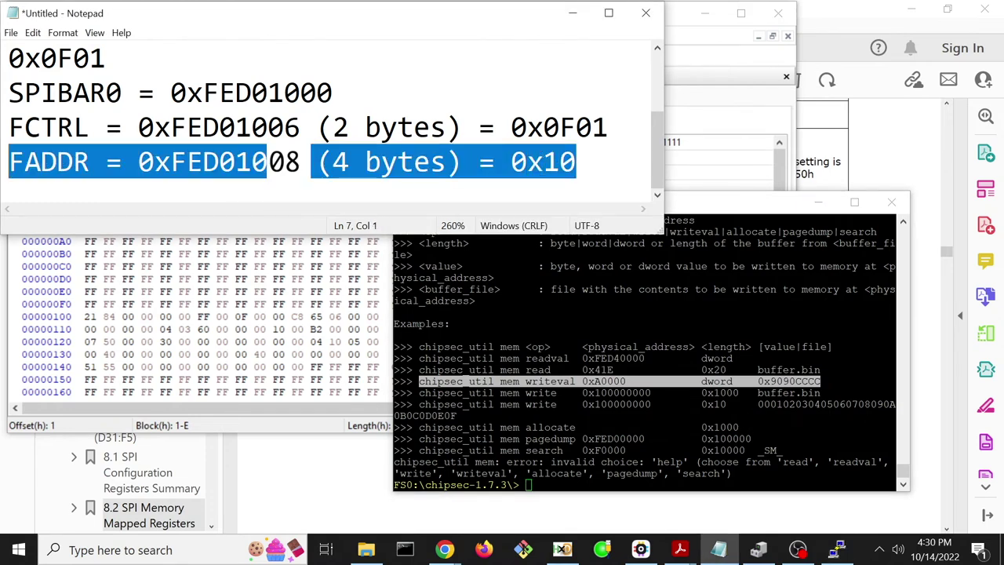
drag(608, 127, 527, 127)
key(alt+Tab)
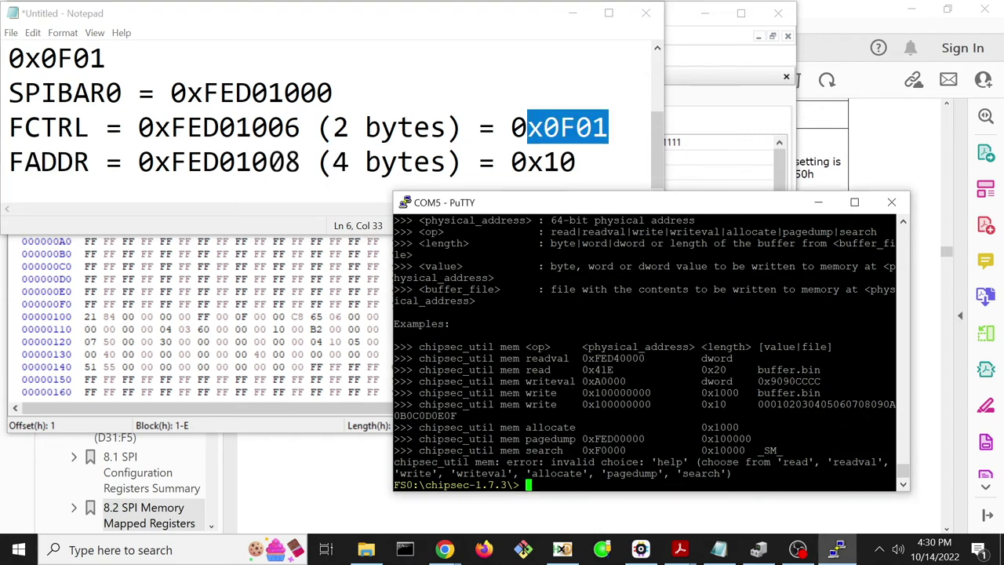
Step: Write the dword value 0x10 to address 0xFED01010 with "python chipsec_util.py mem writeval"
key(Up)
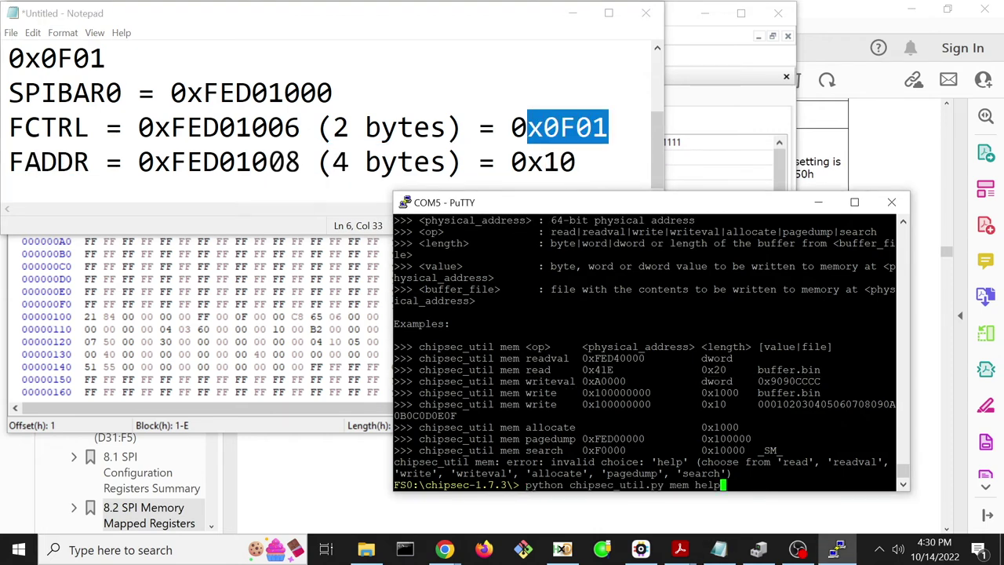
key(BackSpace)
key(BackSpace)
key(BackSpace)
key(BackSpace)
text(writeval 0xFED0)
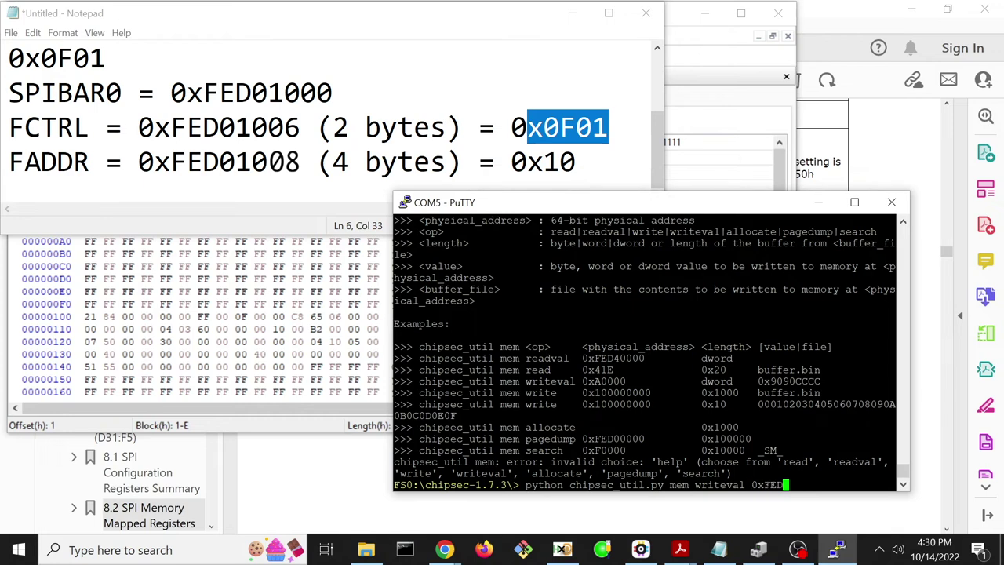
text(1000)
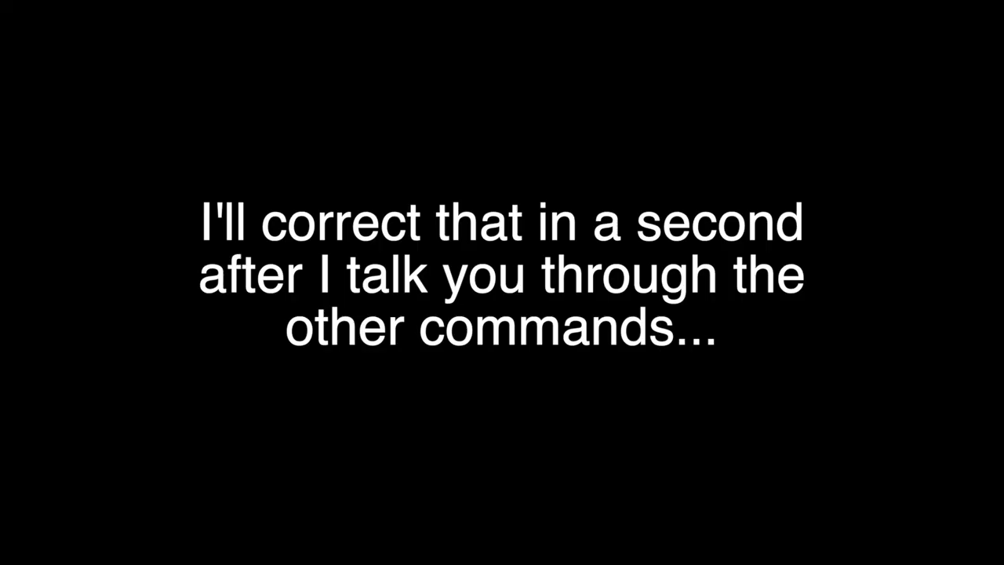
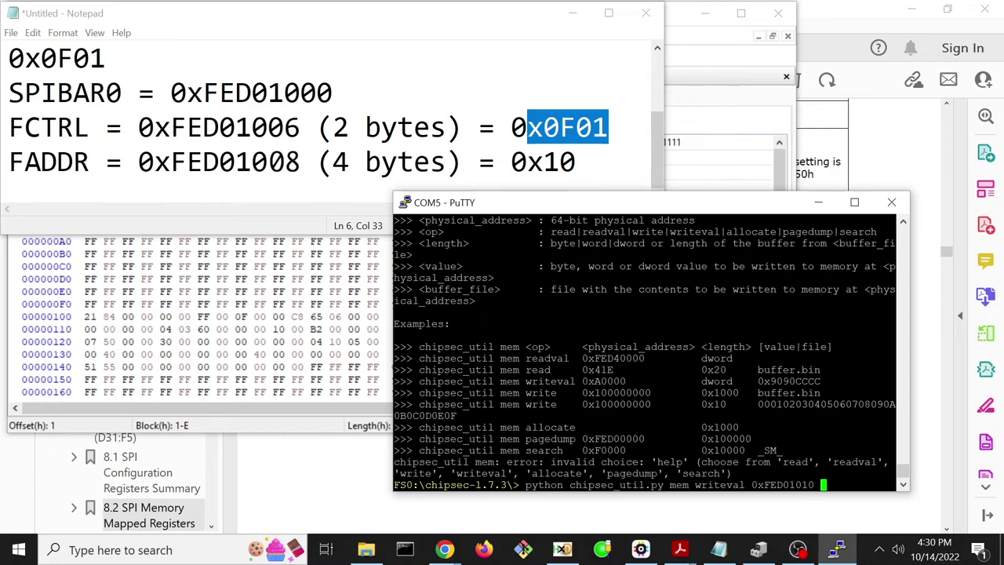
text(4)
key(BackSpace)
key(BackSpace)
text(dword 0x10)
key(Return)
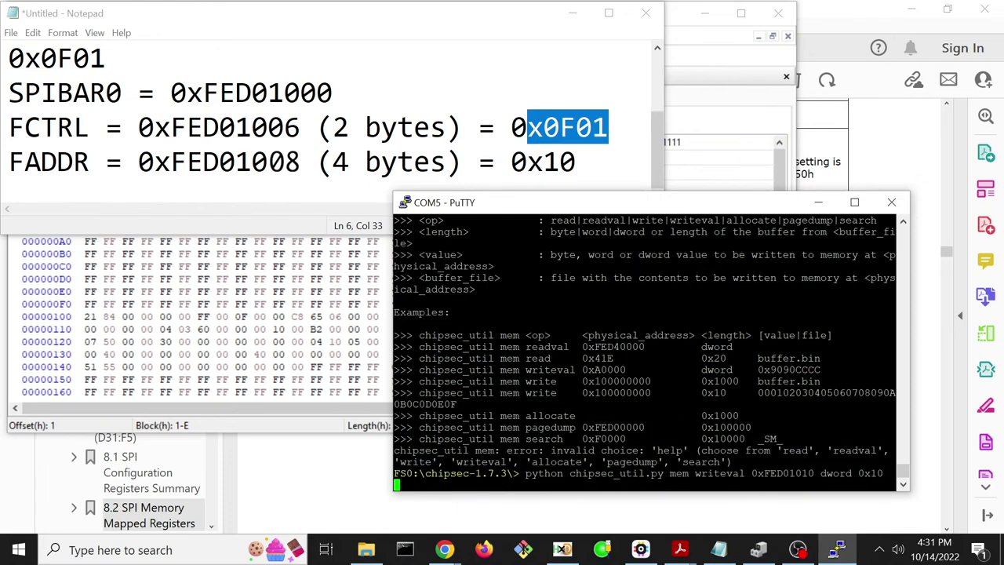
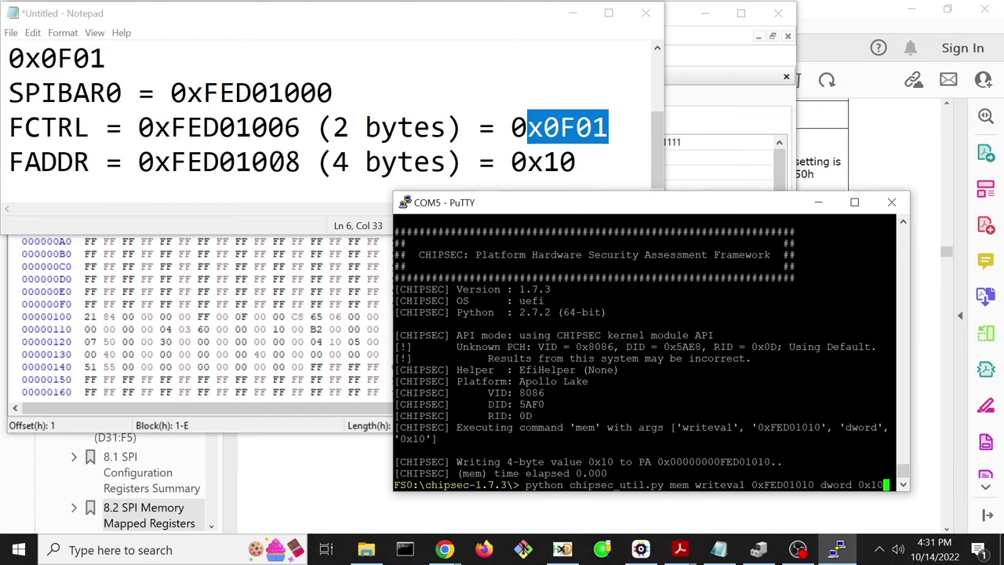
Step: Edit the previous command and run "python chipsec_util.py mem writeval 0xFED01006 word 0x0F01" to write the flash control register
key(Left)
key(Left)
key(Left)
key(Left)
key(Left)
key(Left)
key(Left)
key(Left)
key(Left)
key(Left)
key(Left)
key(Left)
key(Left)
key(Delete)
key(Delete)
text(06)
key(Right)
key(Delete)
key(Right)
key(Right)
key(Right)
key(Right)
key(Right)
key(Right)
key(Right)
text(0F01)
key(Return)
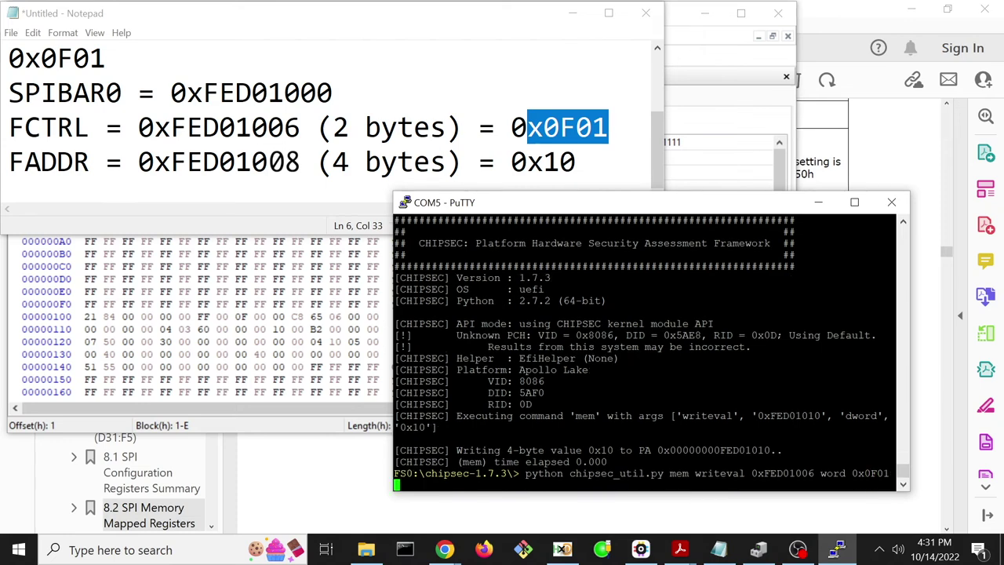
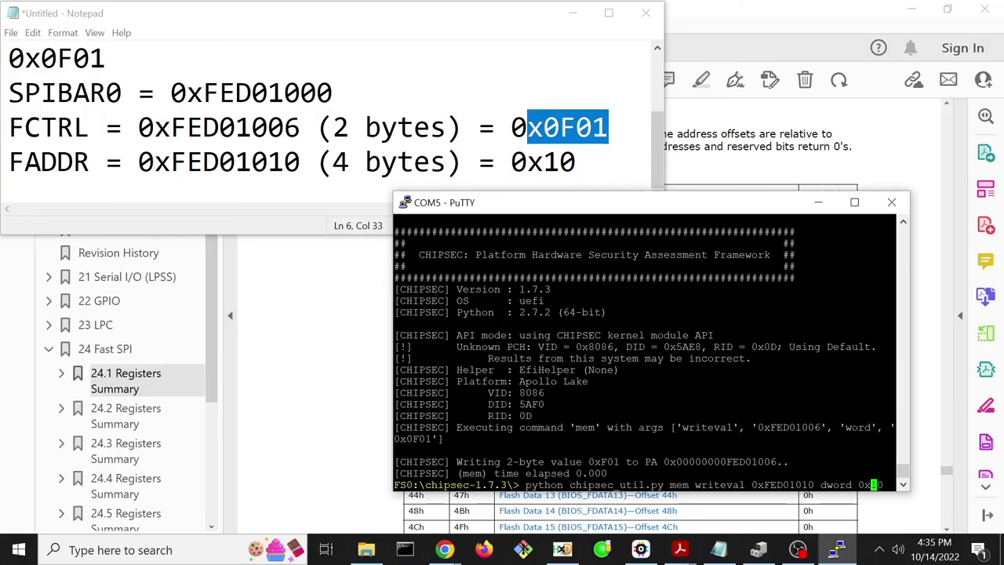
Step: Check the Flash Address offset in the datasheet's register summary and correct the FADDR address in the notes to 0xFED01008
click(374, 262)
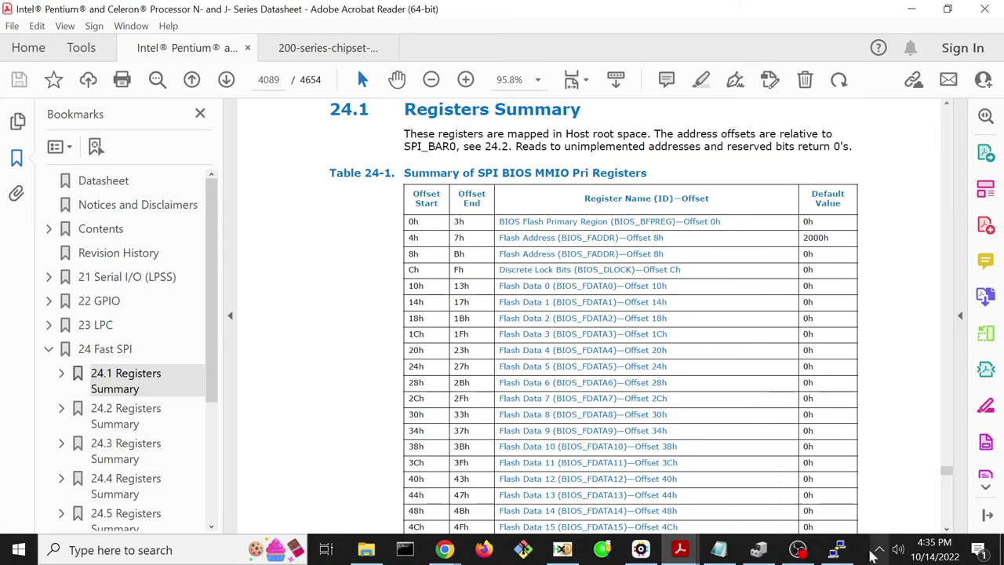
mouse_move(836, 554)
click(718, 549)
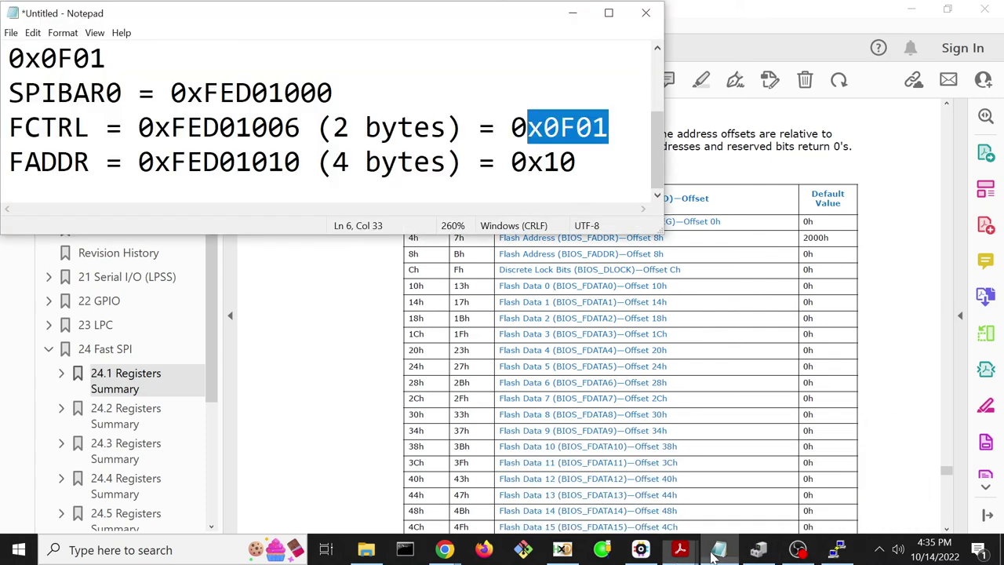
click(268, 161)
key(shift+Right)
key(shift+Right)
text(08)
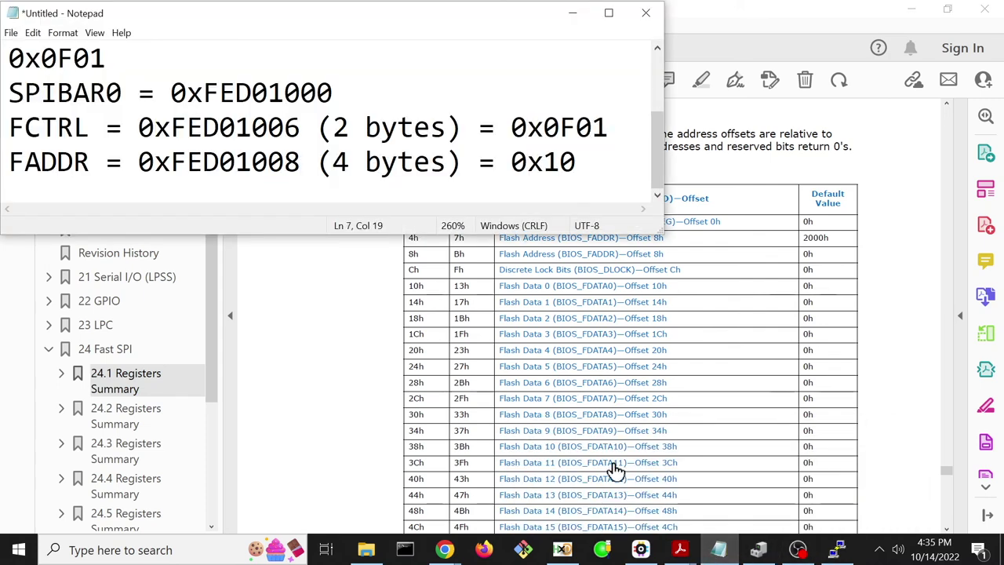
Step: Correct the recalled console command and run "python chipsec_util.py mem writeval 0xFED01008 dword 0x10" to write the flash address register
click(836, 551)
key(Left)
key(Left)
key(Left)
key(Left)
key(Left)
key(Left)
key(Left)
key(Left)
key(Left)
key(Left)
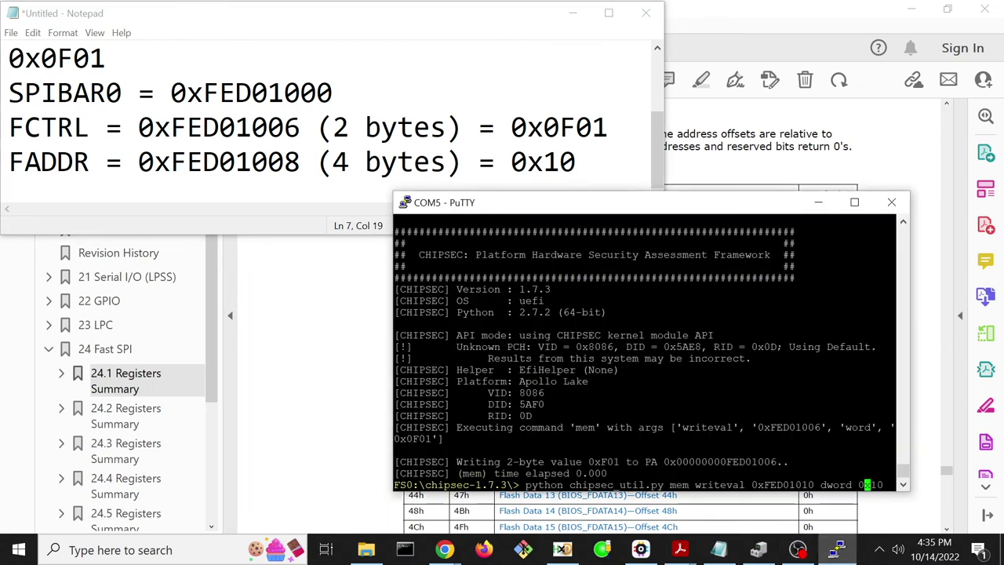
key(Delete)
key(BackSpace)
text(08)
key(Return)
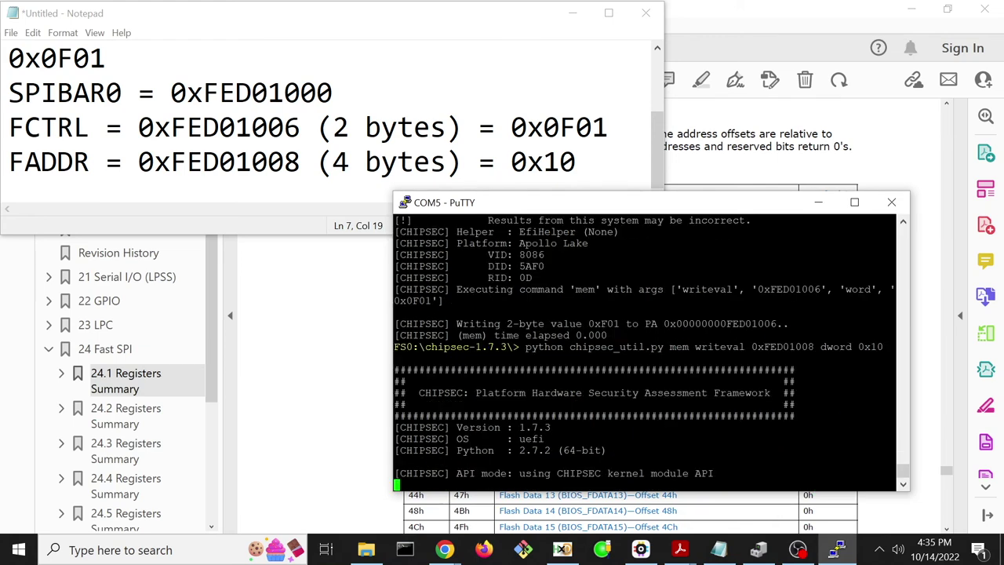
Step: Rerun "python chipsec_util.py mem writeval 0xFED01006 word 0x0F01" to start the flash read cycle
key(Up)
key(Up)
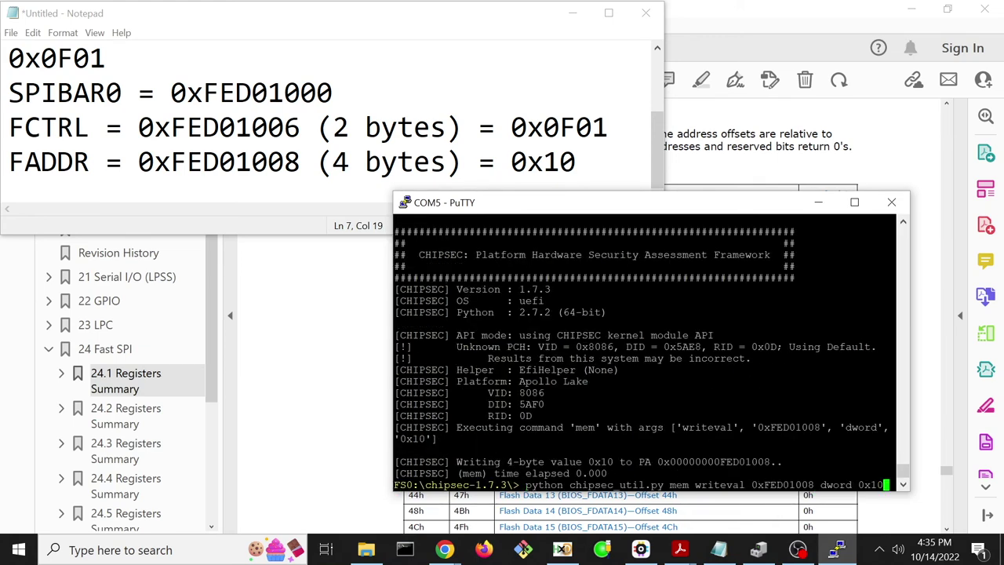
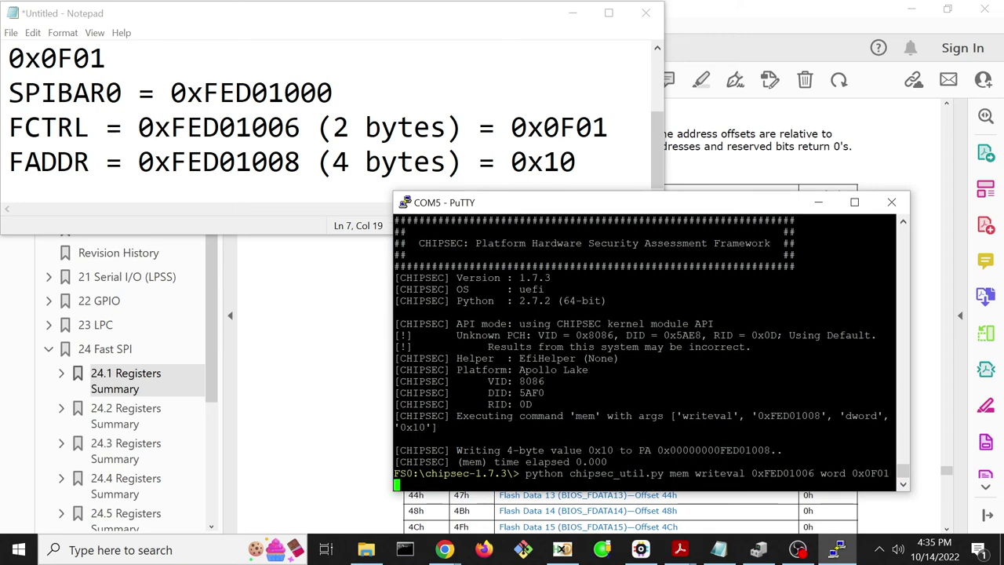
Step: Run the pending write of word 0x0F01 to 0xFED01006, switch to Logic 2 and start a new capture
key(Return)
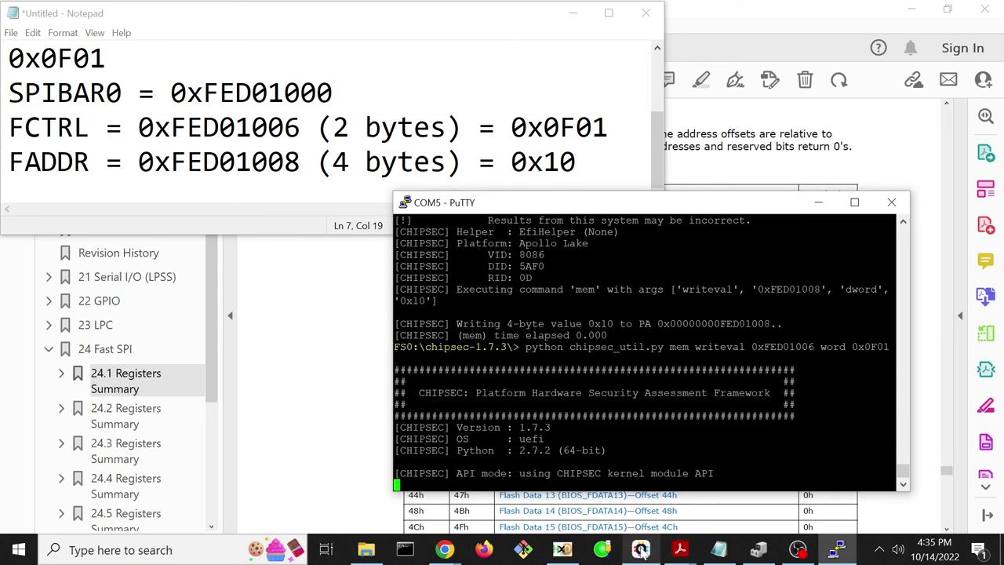
click(641, 551)
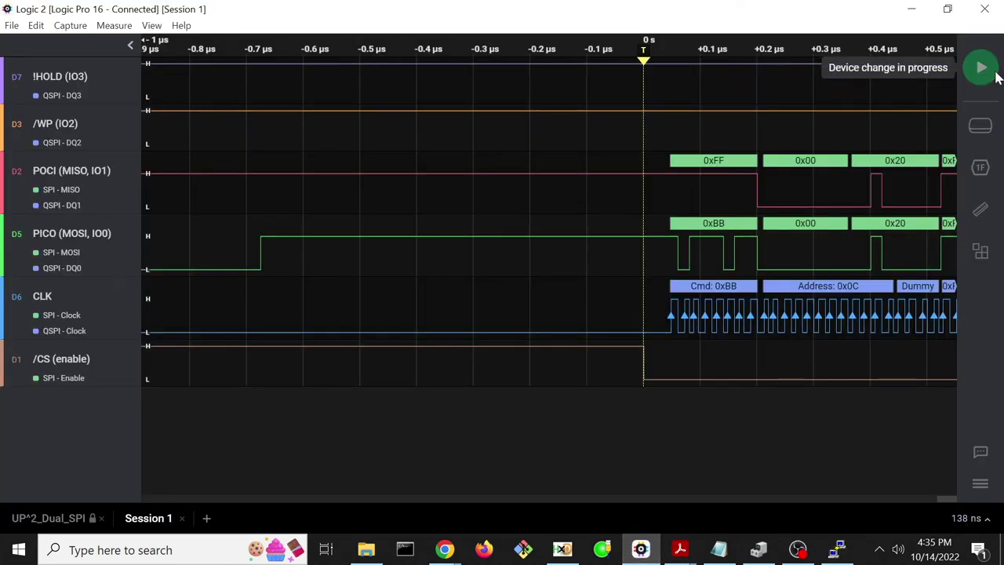
click(984, 69)
Step: Switch to the PuTTY console and rerun "python chipsec_util.py mem writeval 0xFED01006 word 0x0F01" to trigger the capture
click(837, 547)
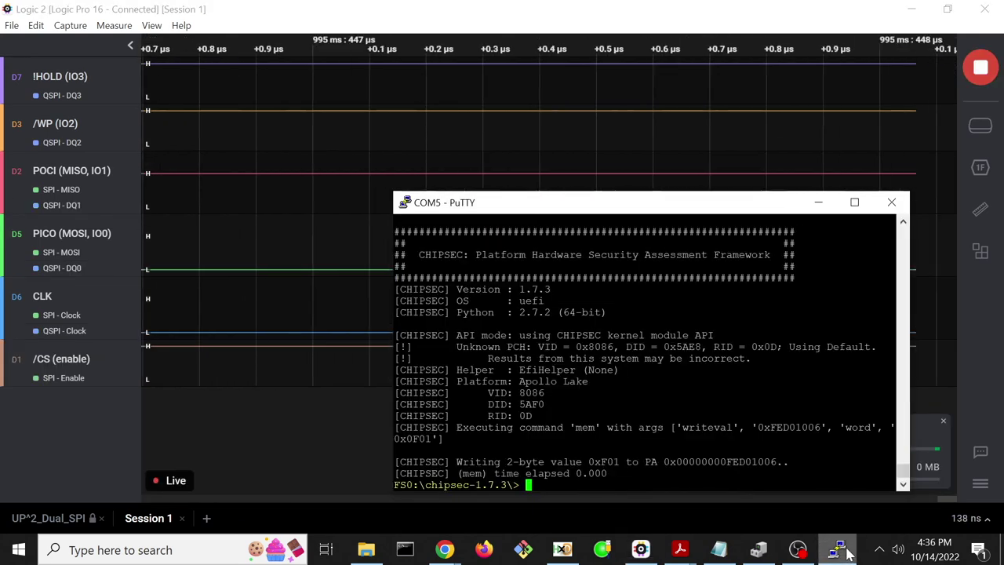
key(Up)
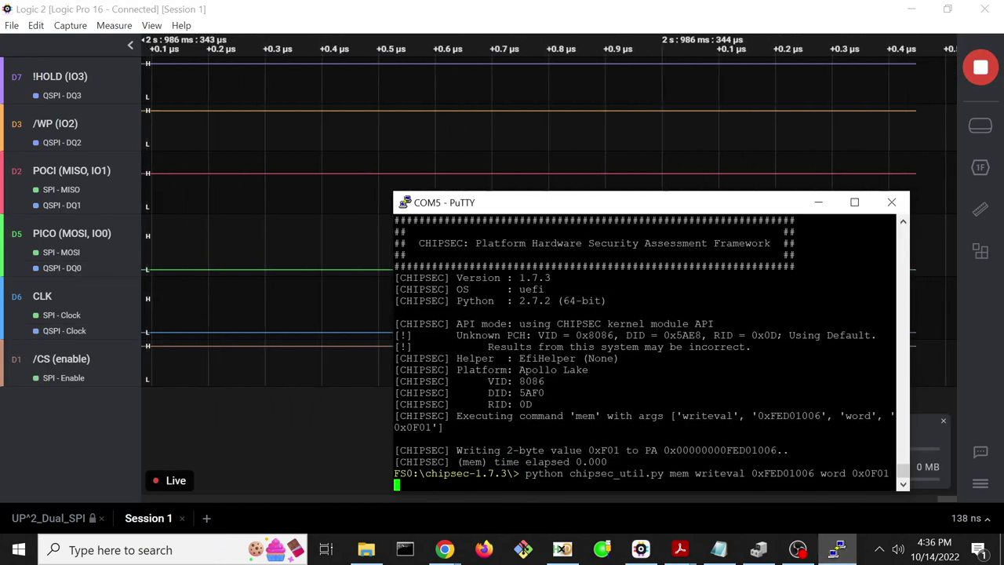
key(Return)
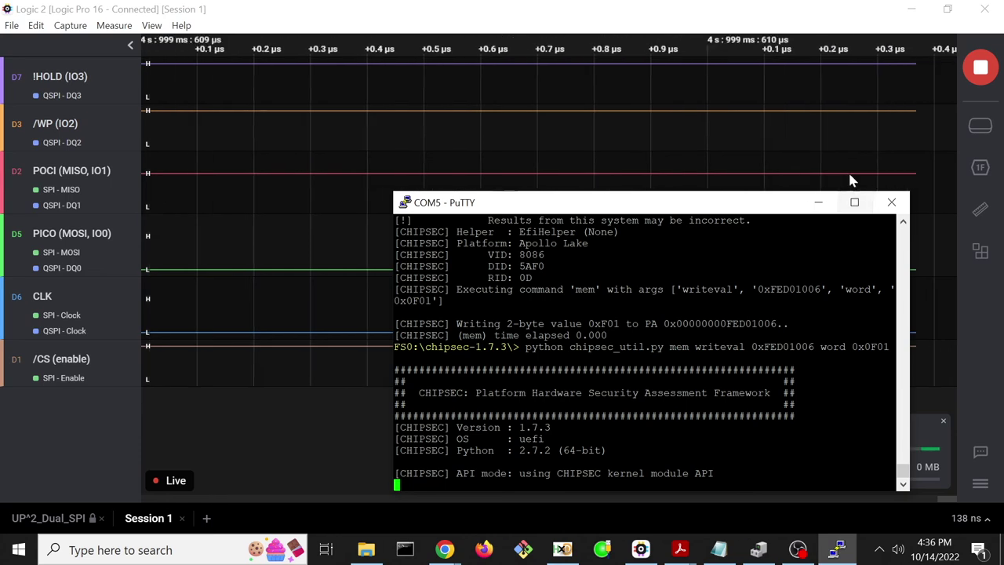
Step: Switch to Logic 2 and examine the captured SPI transaction's command, address, dummy cycles and data bytes
click(880, 134)
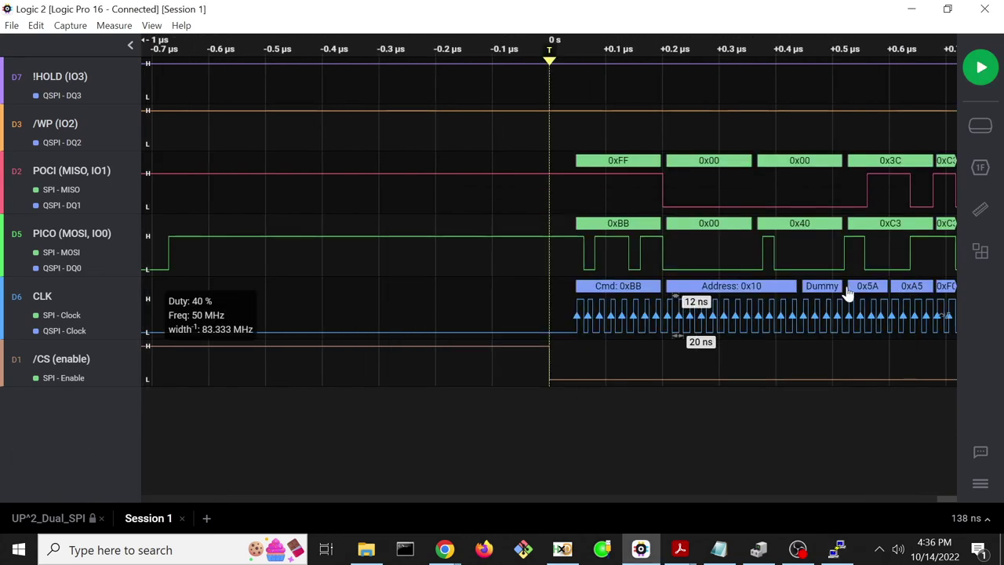
drag(824, 354, 683, 354)
mouse_move(468, 297)
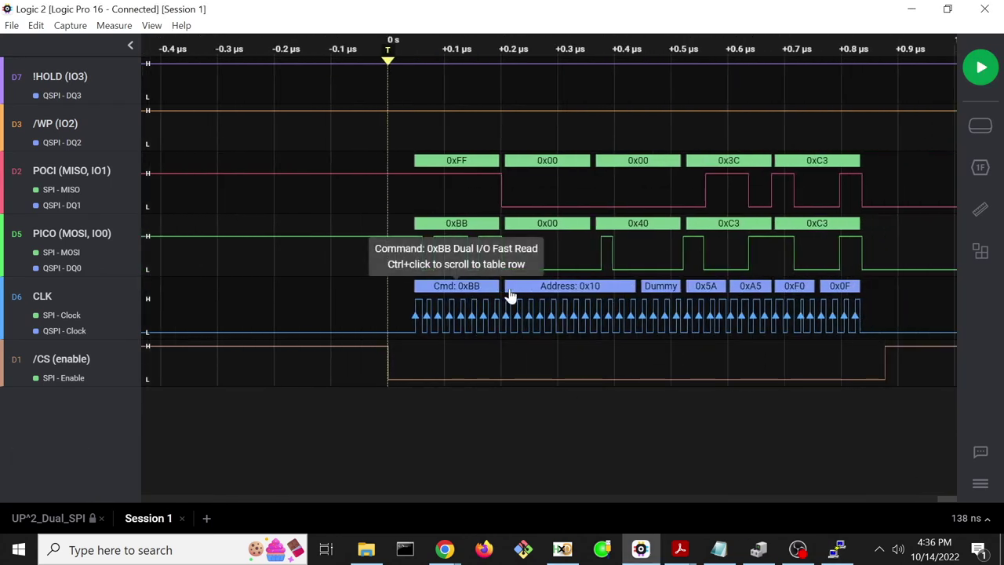
scroll(472, 295, up, 2)
scroll(473, 293, up, 2)
drag(752, 262, 589, 298)
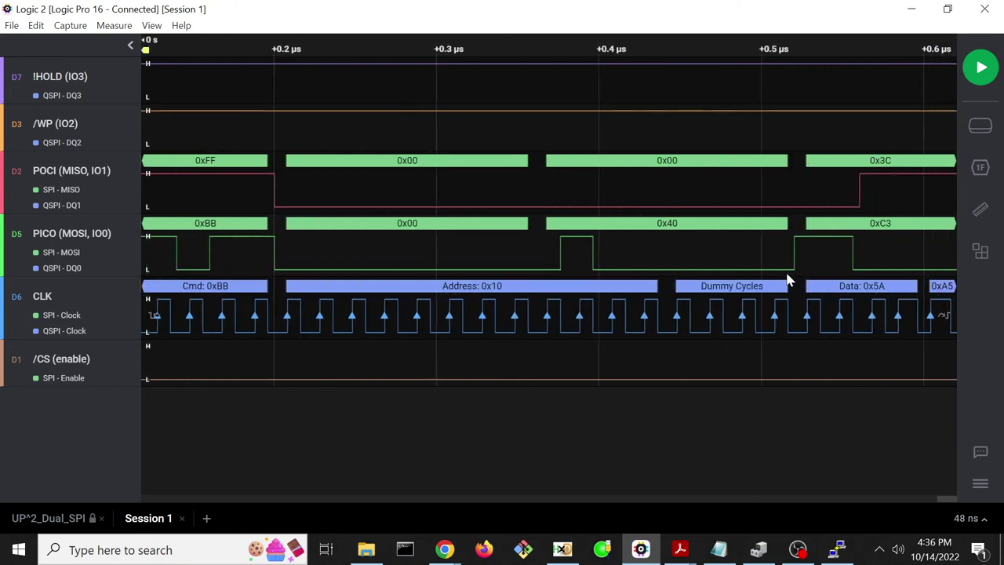
drag(792, 266, 556, 274)
mouse_move(570, 295)
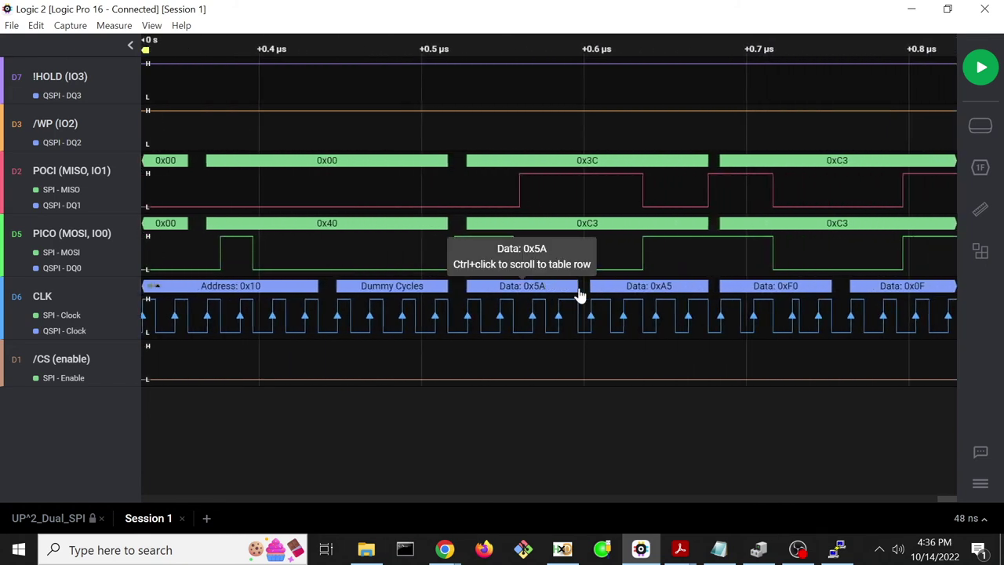
scroll(769, 249, right, 3)
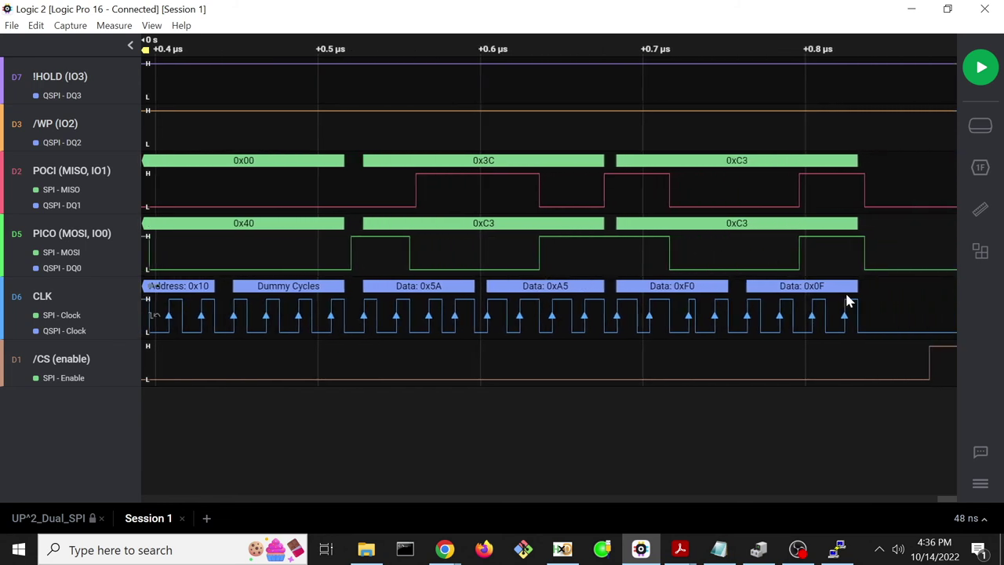
scroll(457, 369, down, 4)
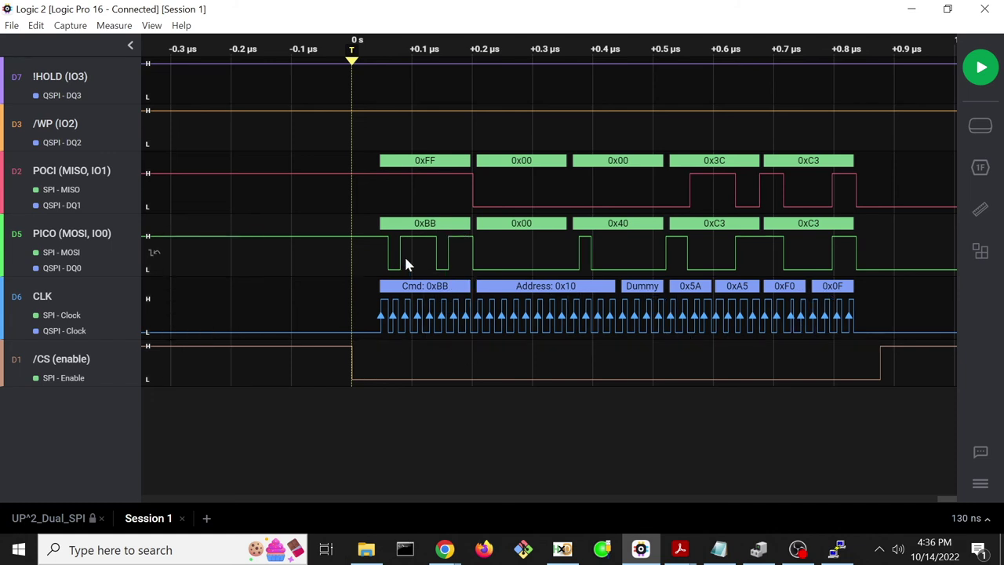
mouse_move(432, 294)
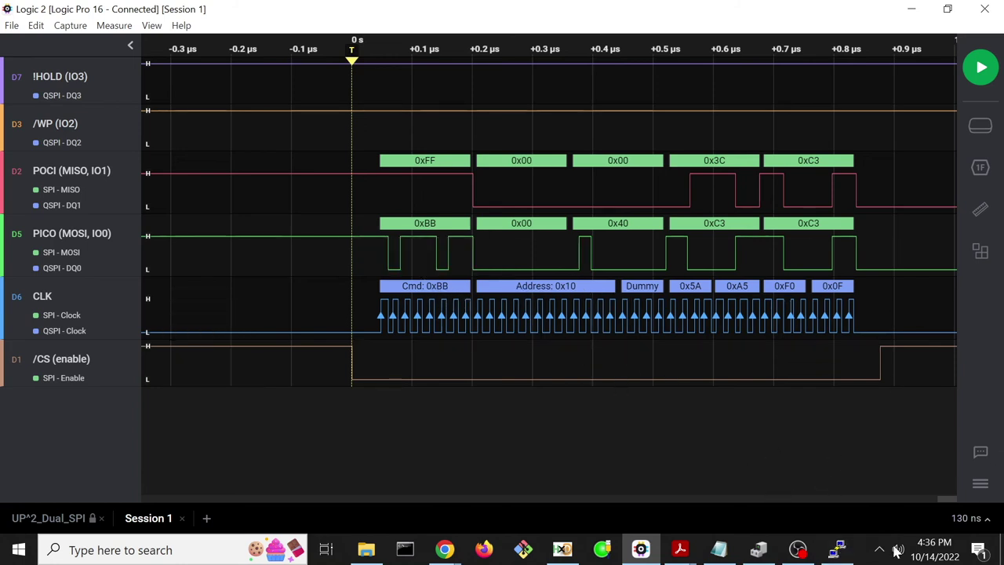
Step: Switch to Acrobat Reader and find Table 8-2, the summary of SPI memory mapped registers, in the 200-series chipset datasheet
click(837, 550)
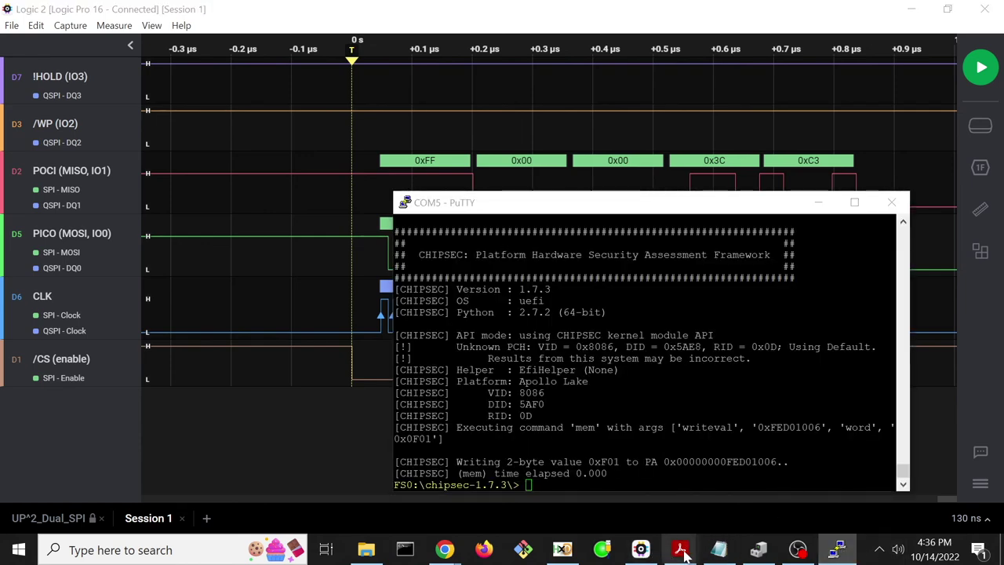
mouse_move(680, 549)
click(657, 497)
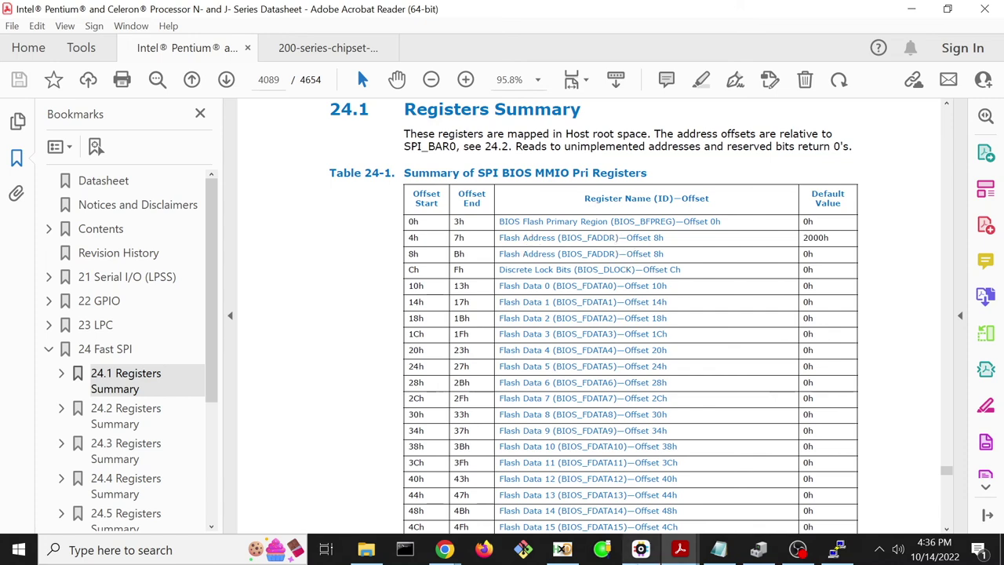
click(310, 48)
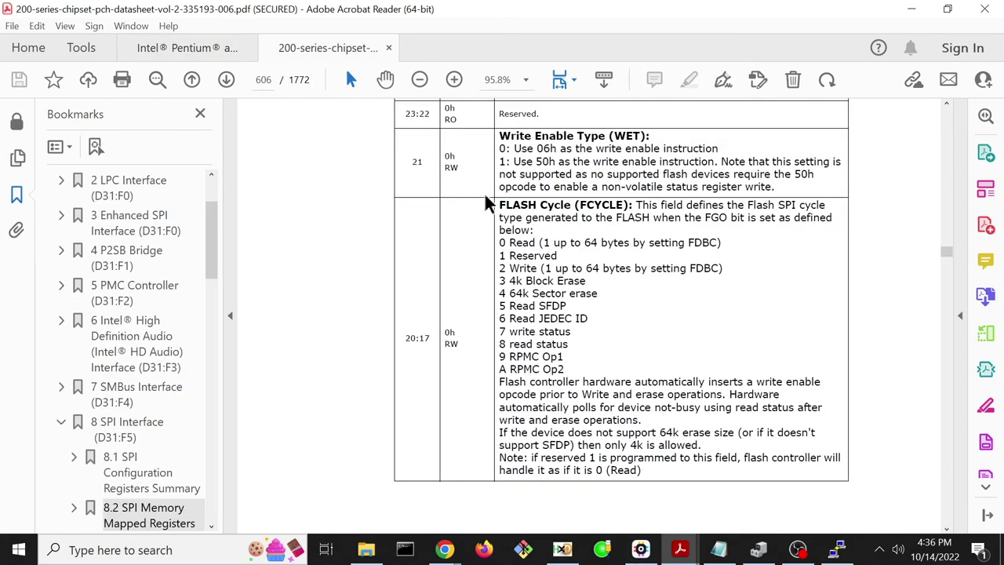
scroll(486, 204, down, 15)
scroll(487, 204, up, 11)
scroll(486, 204, up, 20)
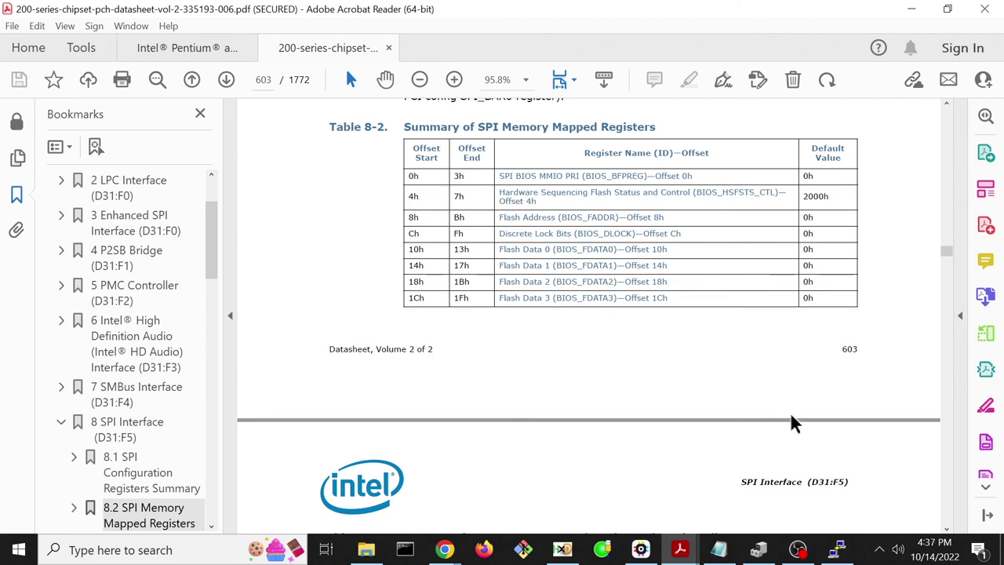
Step: Recheck the captured read in Logic 2, then look through the Flash Data registers and remaining entries of the datasheet's Table 8-2
click(641, 549)
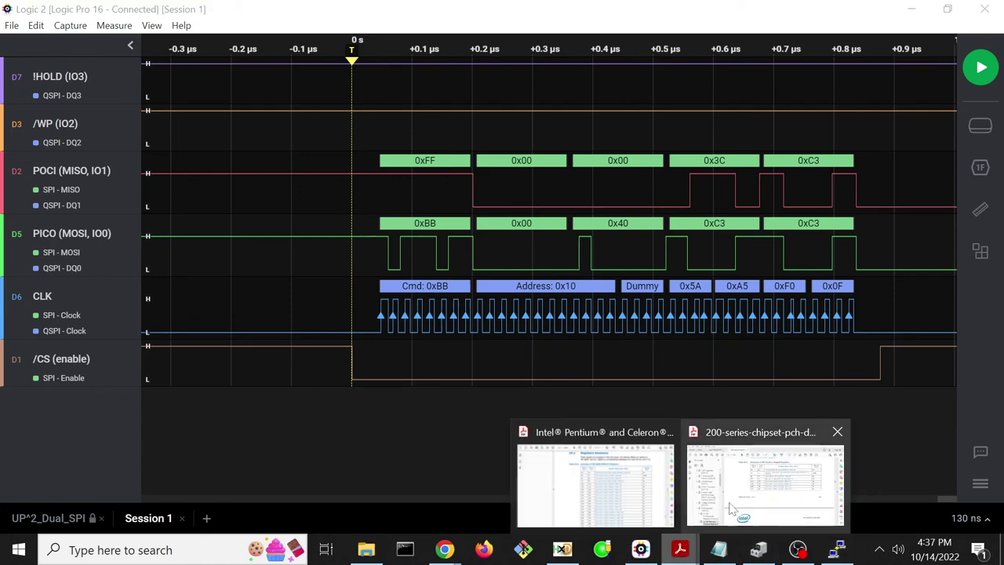
click(731, 508)
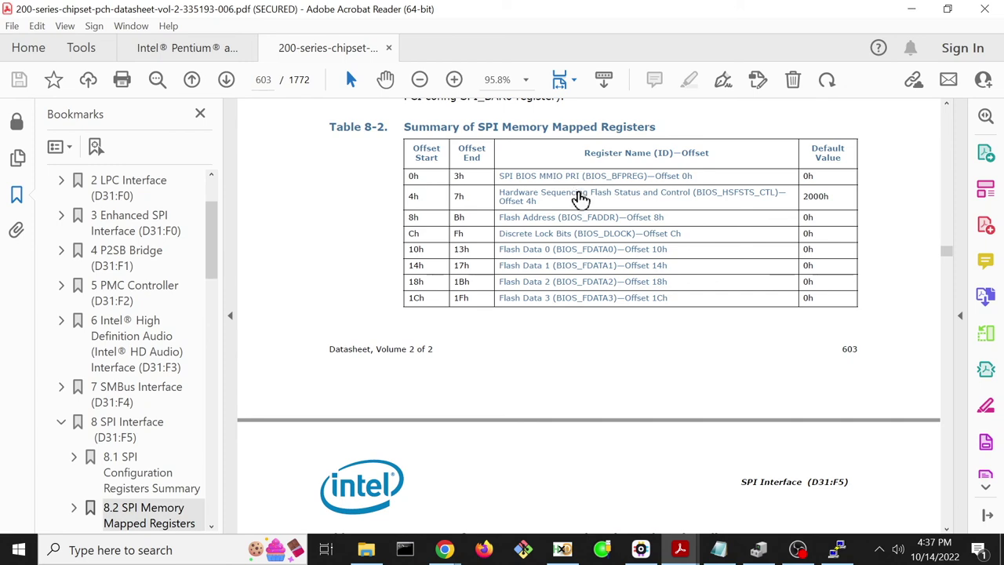
scroll(586, 203, down, 4)
scroll(588, 202, down, 10)
scroll(585, 196, down, 1)
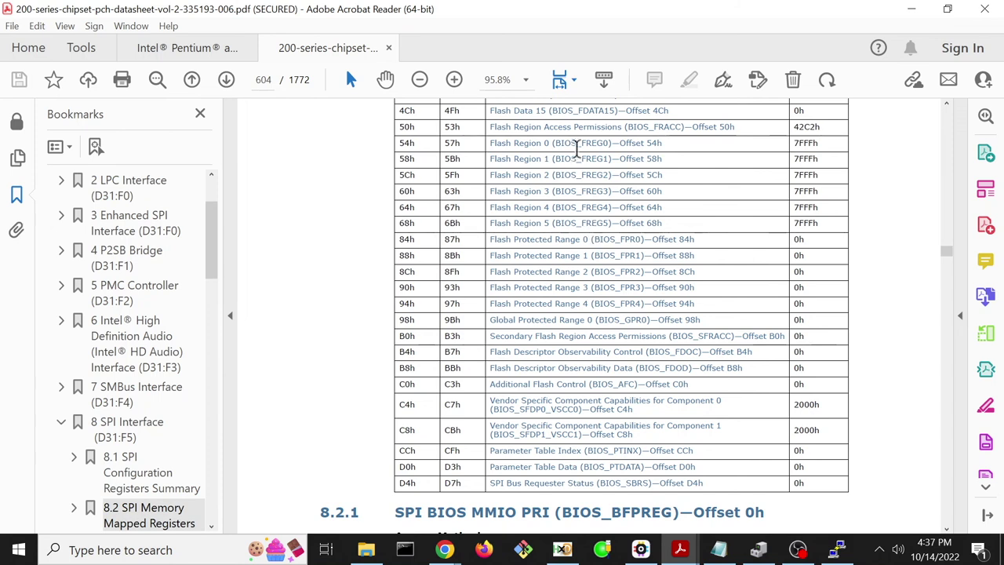
scroll(578, 153, up, 2)
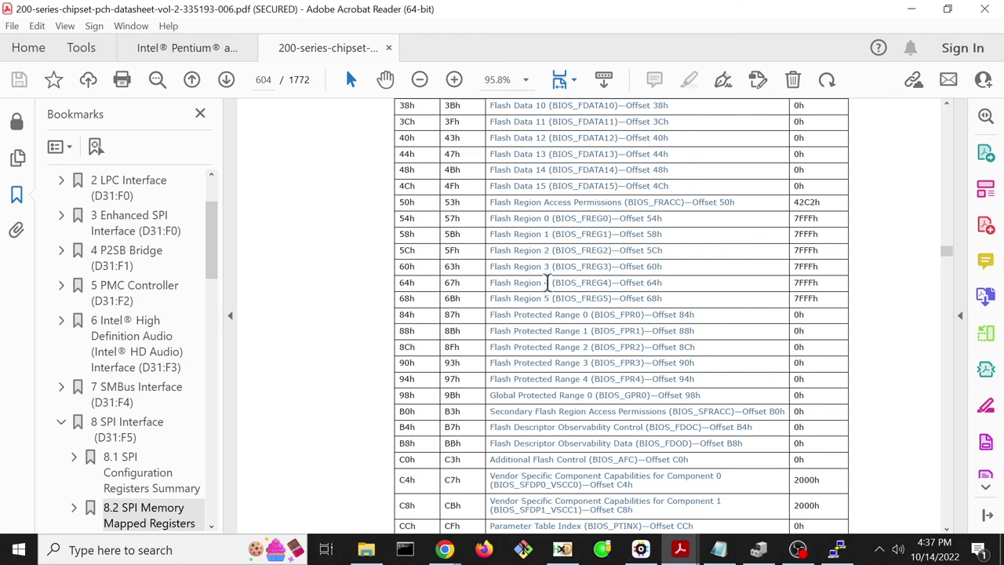